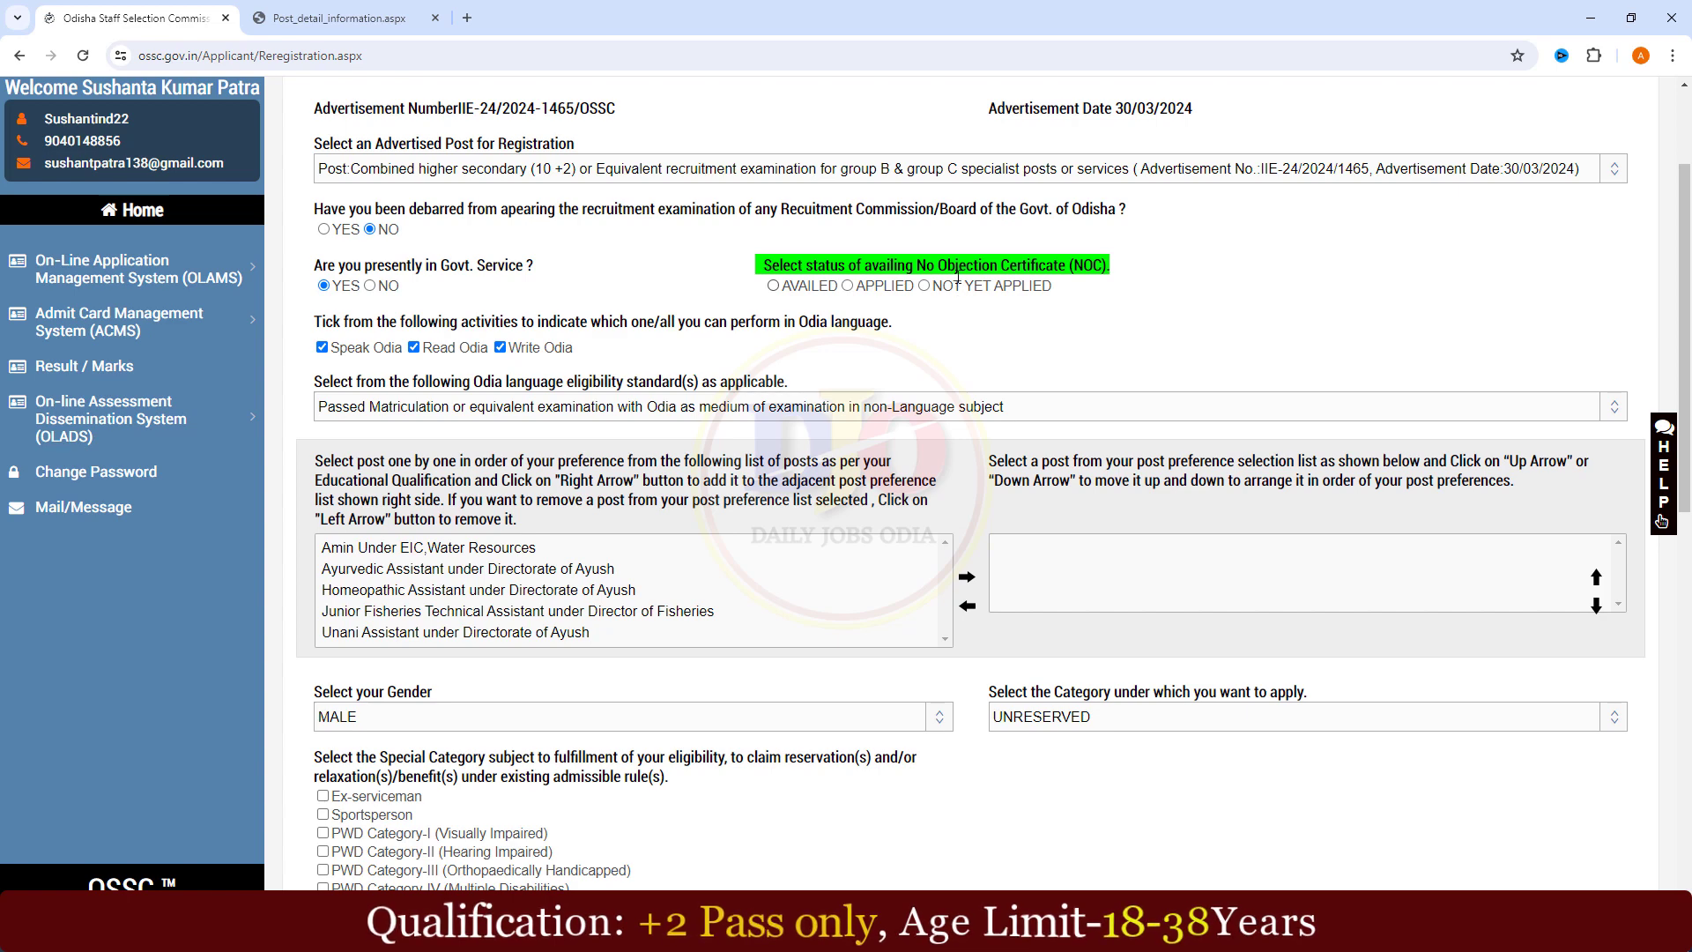
Answer No to the question about presently being in Govt. Service.
{"action": "left_click_drag", "start_coordinate": [921, 285], "coordinate": [1036, 290]}
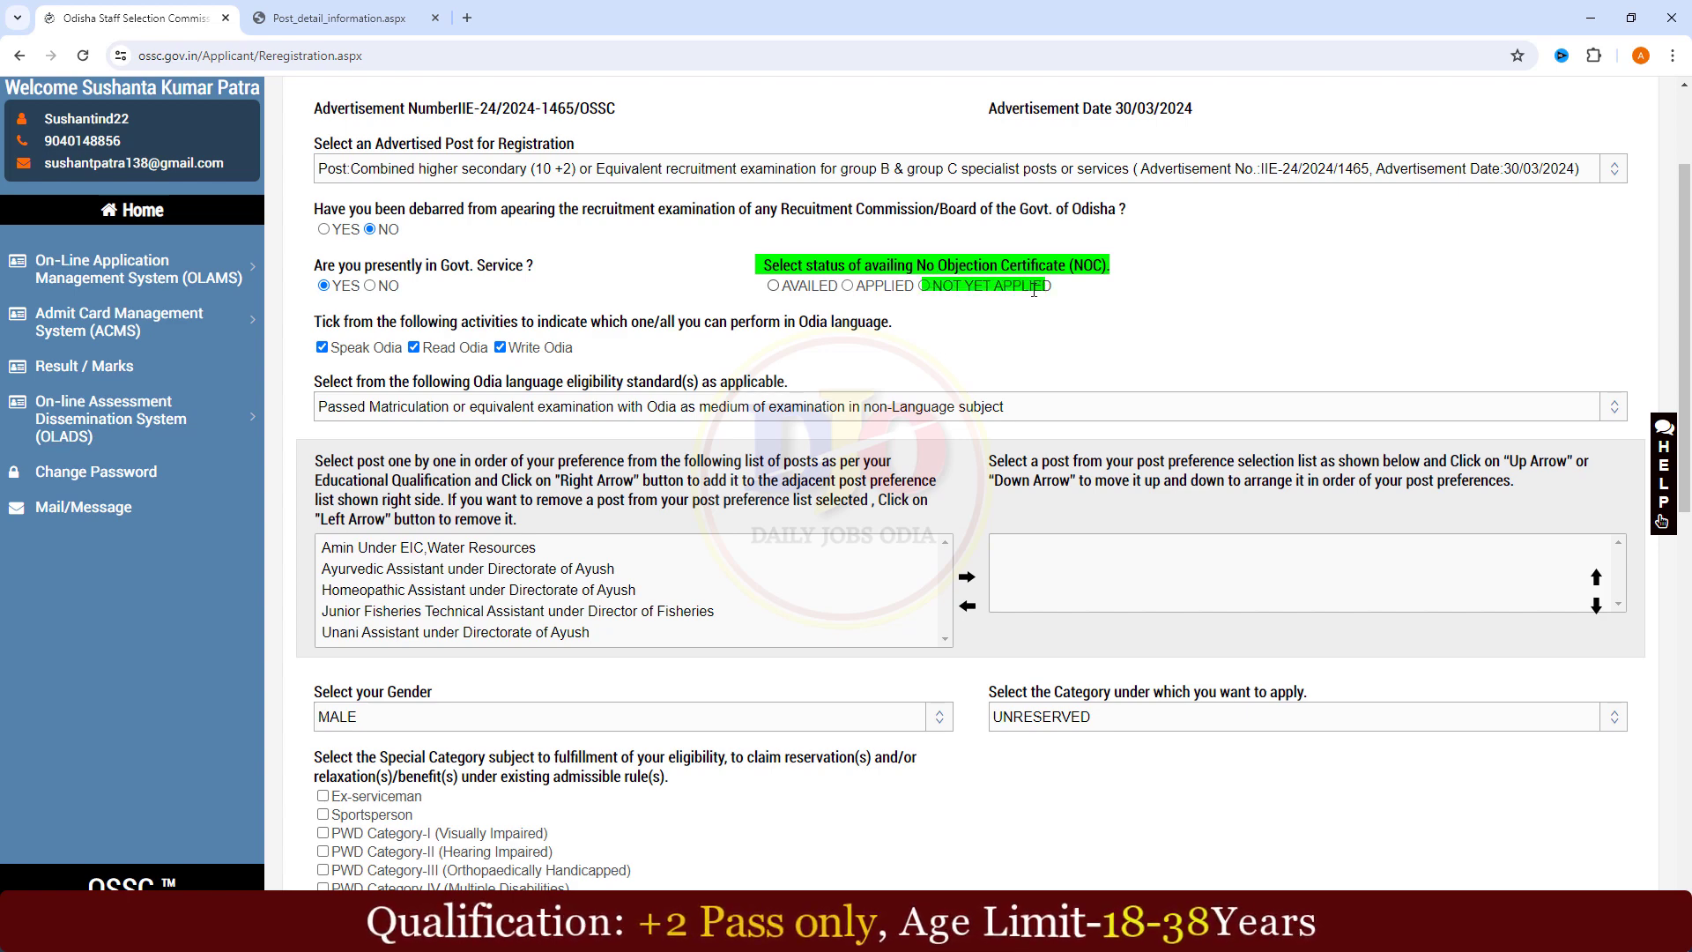
{"action": "left_click_drag", "start_coordinate": [843, 285], "coordinate": [912, 287]}
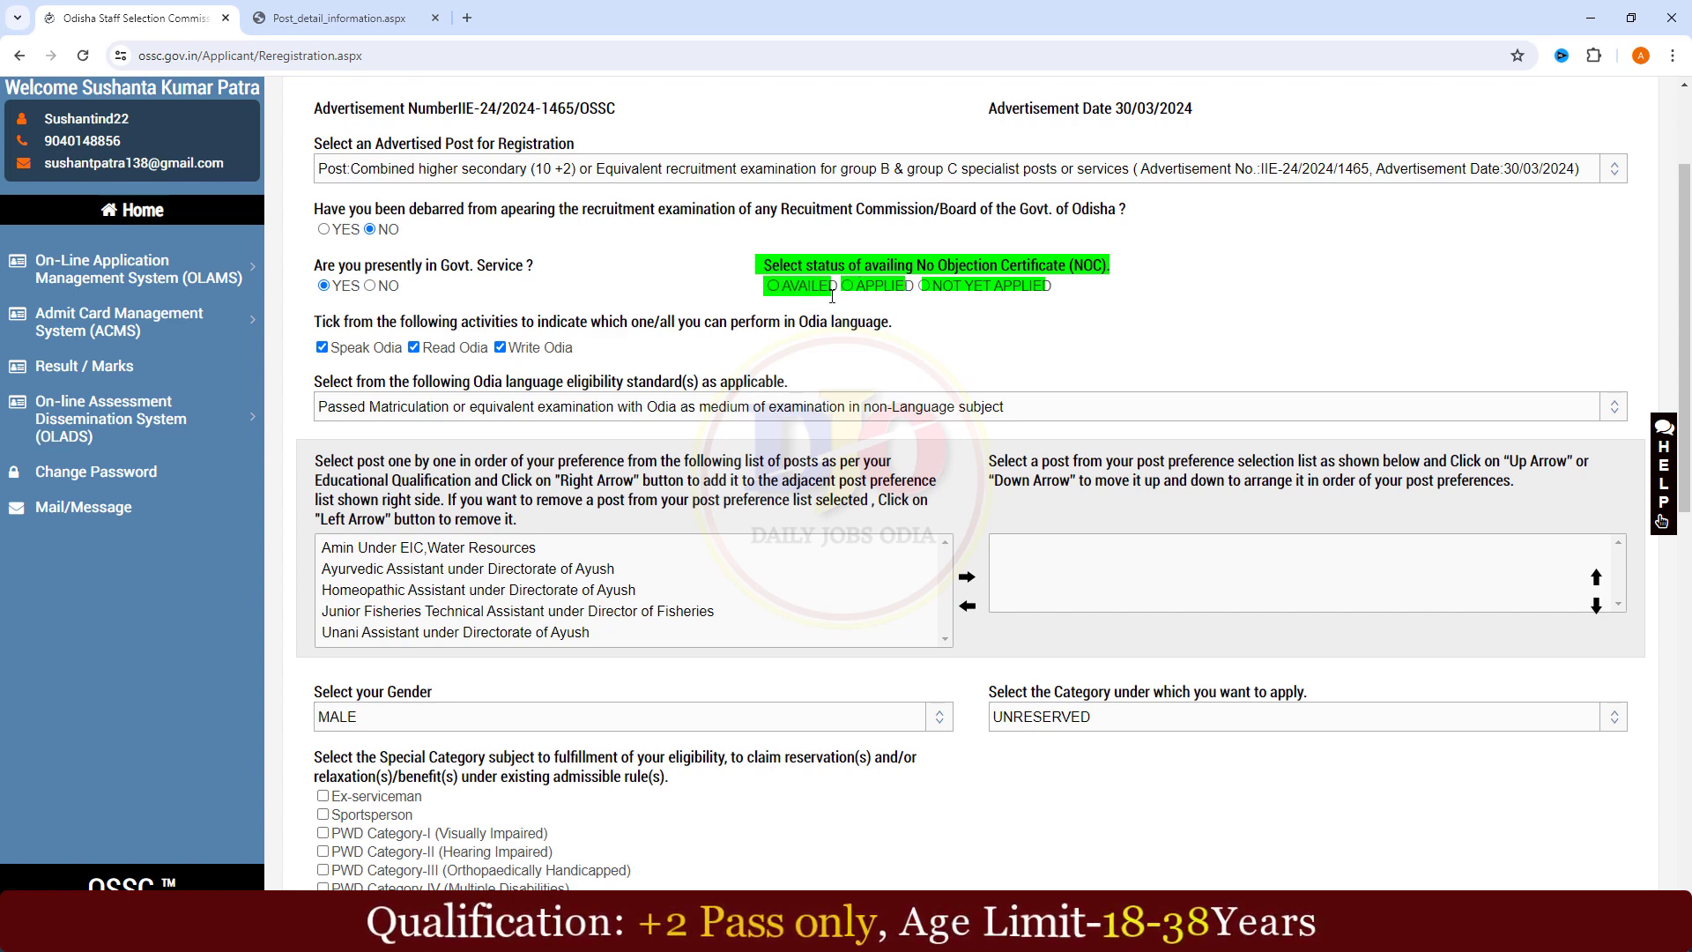
{"action": "left_click", "coordinate": [370, 286]}
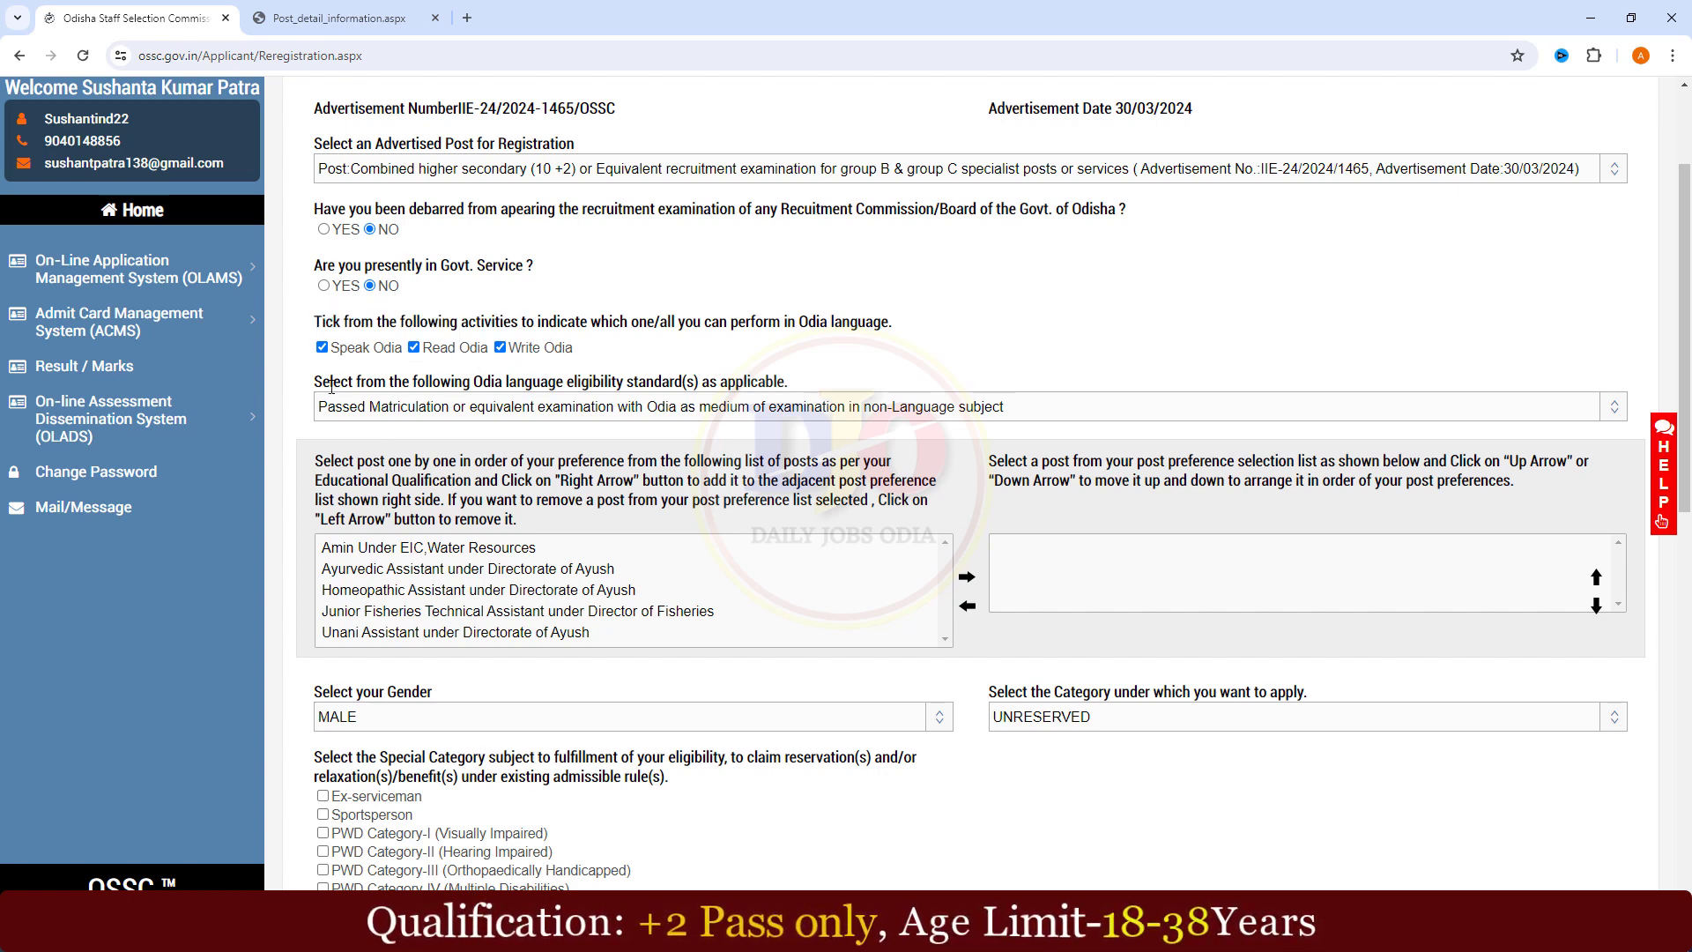
Check the posts' educational qualifications in the advertisement PDF and add Amin Under EIC, Water Resources to the post preference list.
{"action": "left_click_drag", "start_coordinate": [300, 377], "coordinate": [698, 391]}
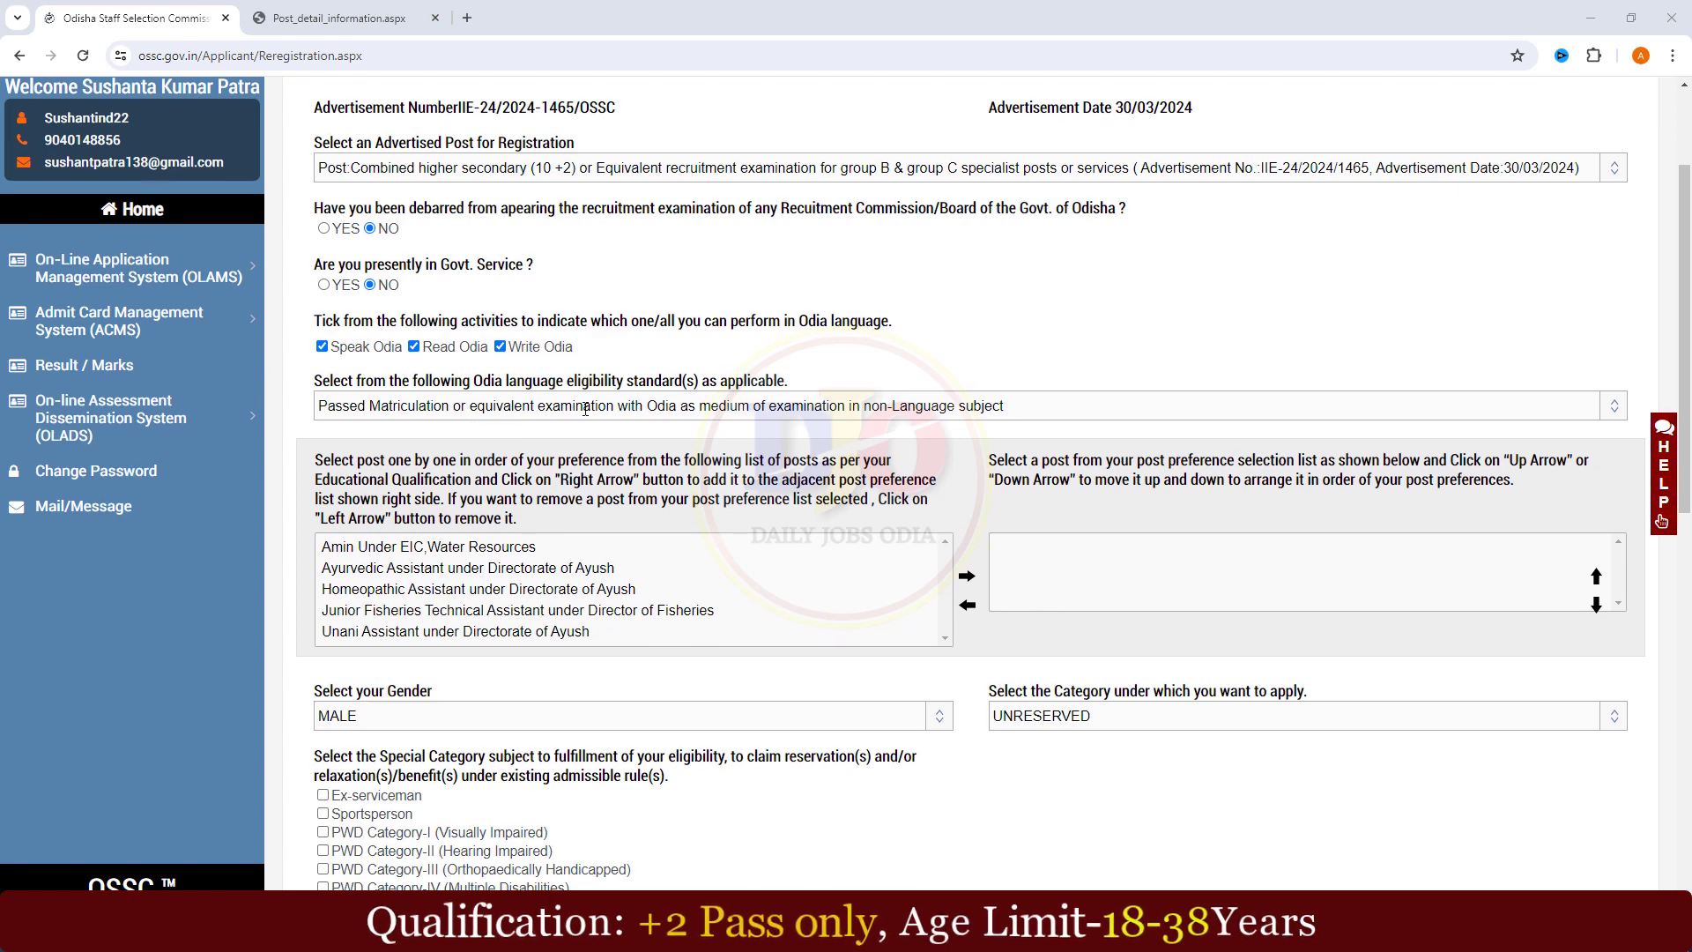
{"action": "scroll", "coordinate": [473, 388], "scroll_direction": "down", "scroll_amount": 2}
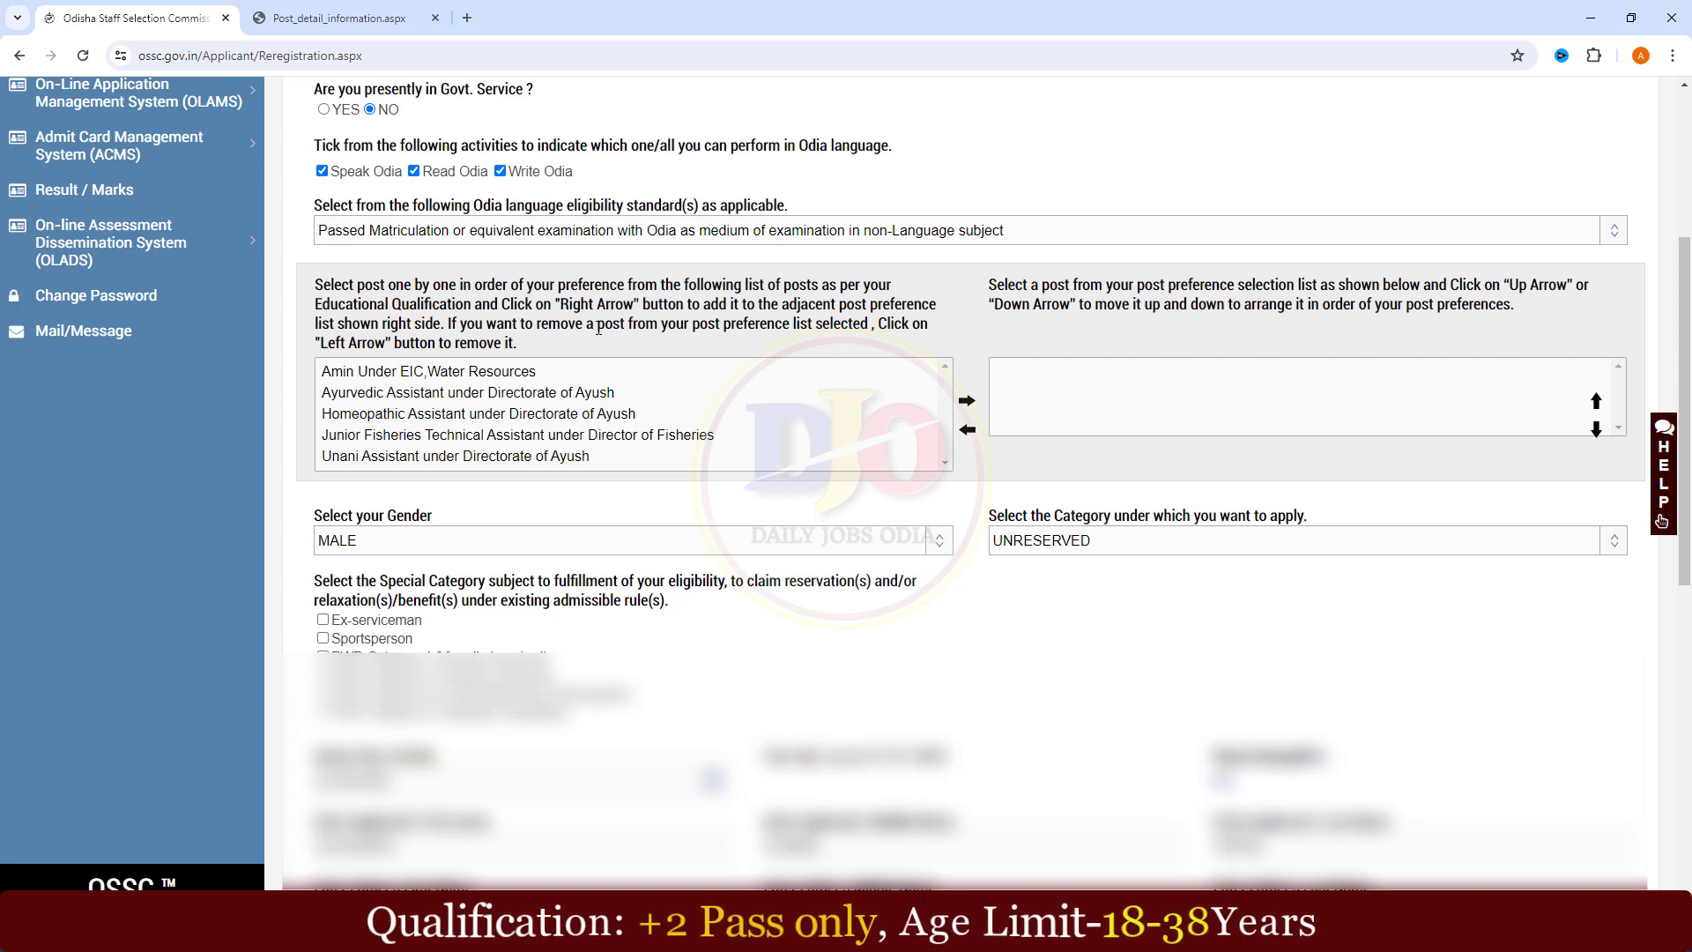
{"action": "left_click", "coordinate": [418, 19]}
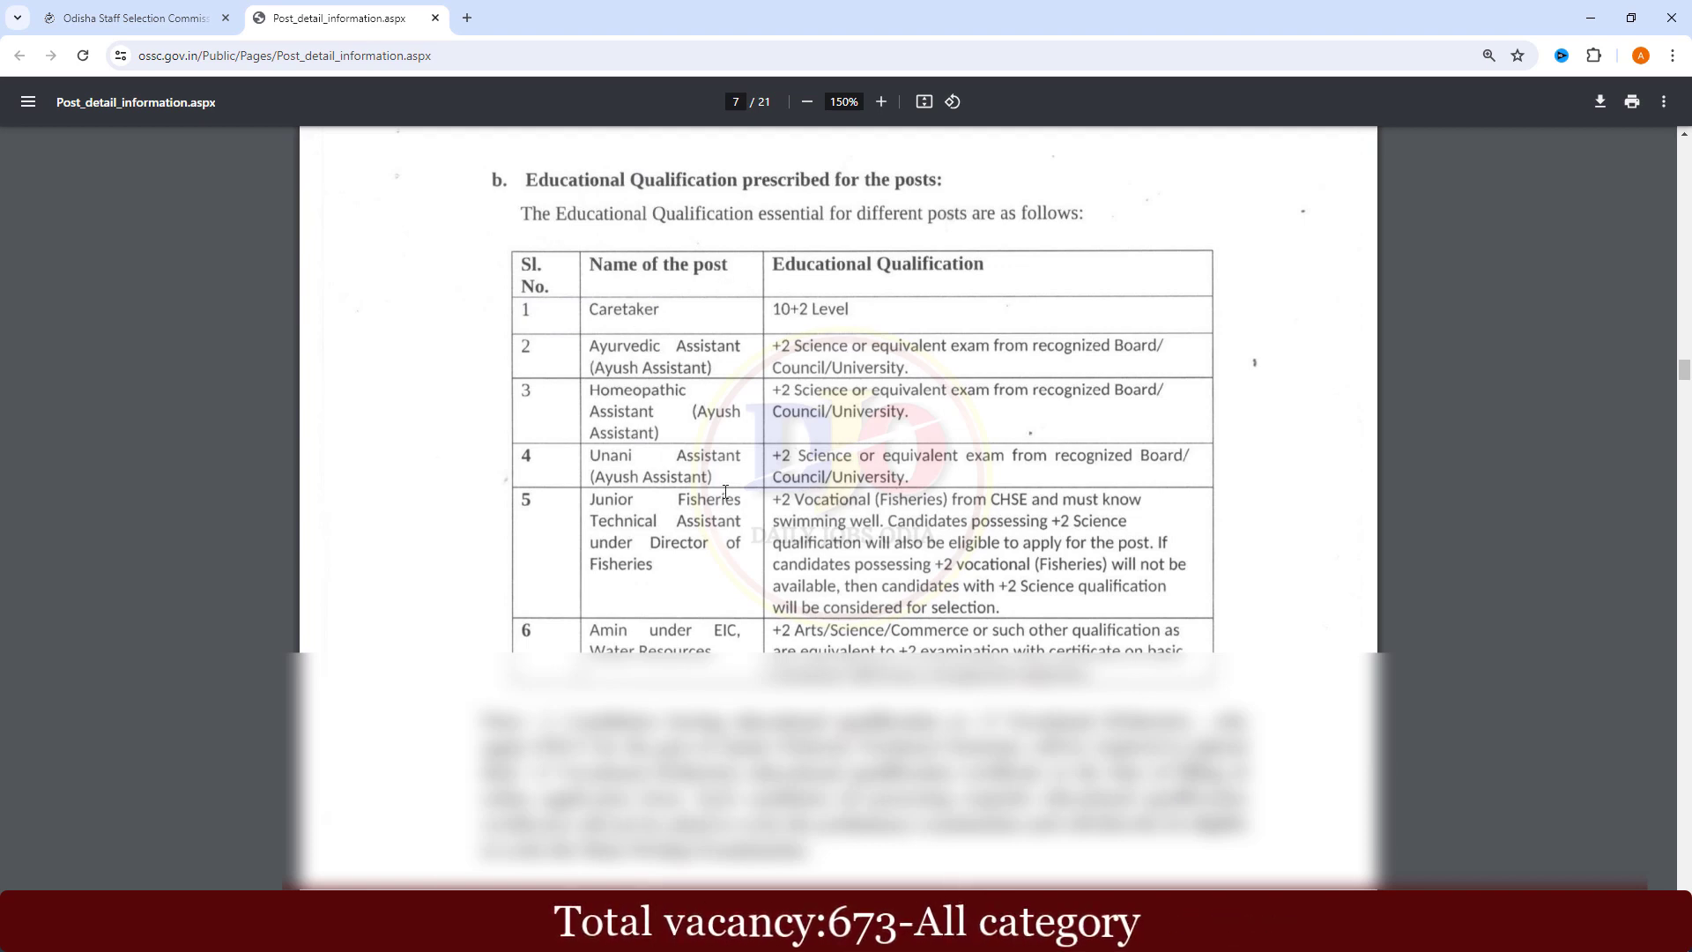
{"action": "left_click", "coordinate": [161, 17]}
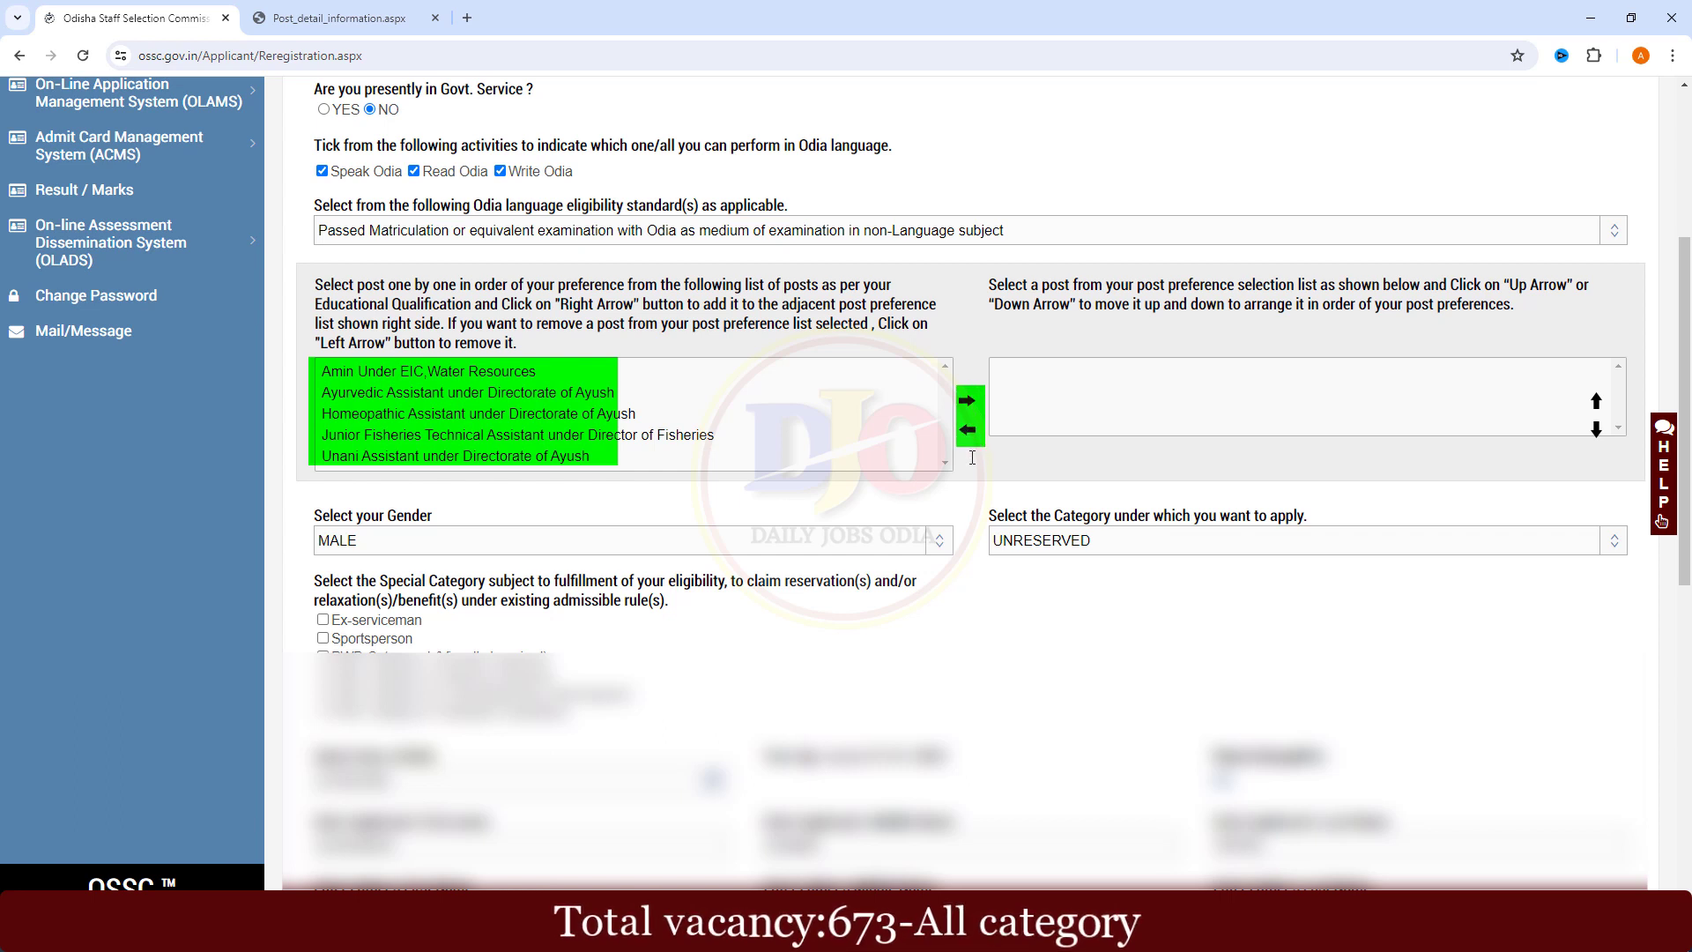
{"action": "left_click", "coordinate": [405, 373]}
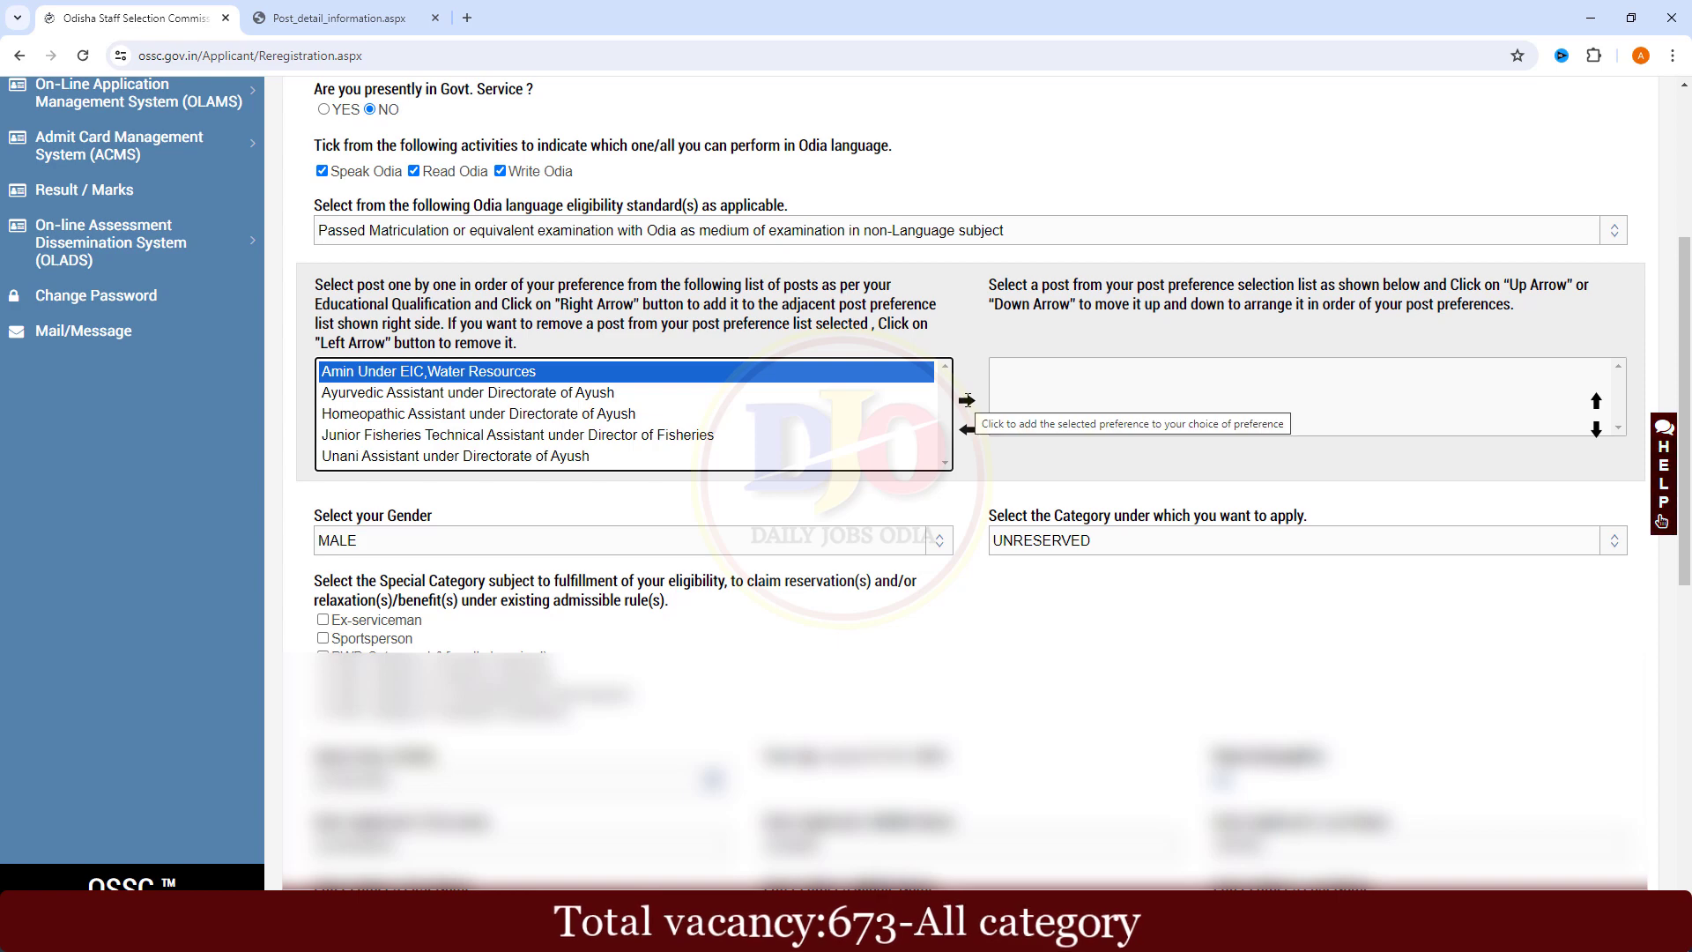
{"action": "left_click", "coordinate": [966, 400]}
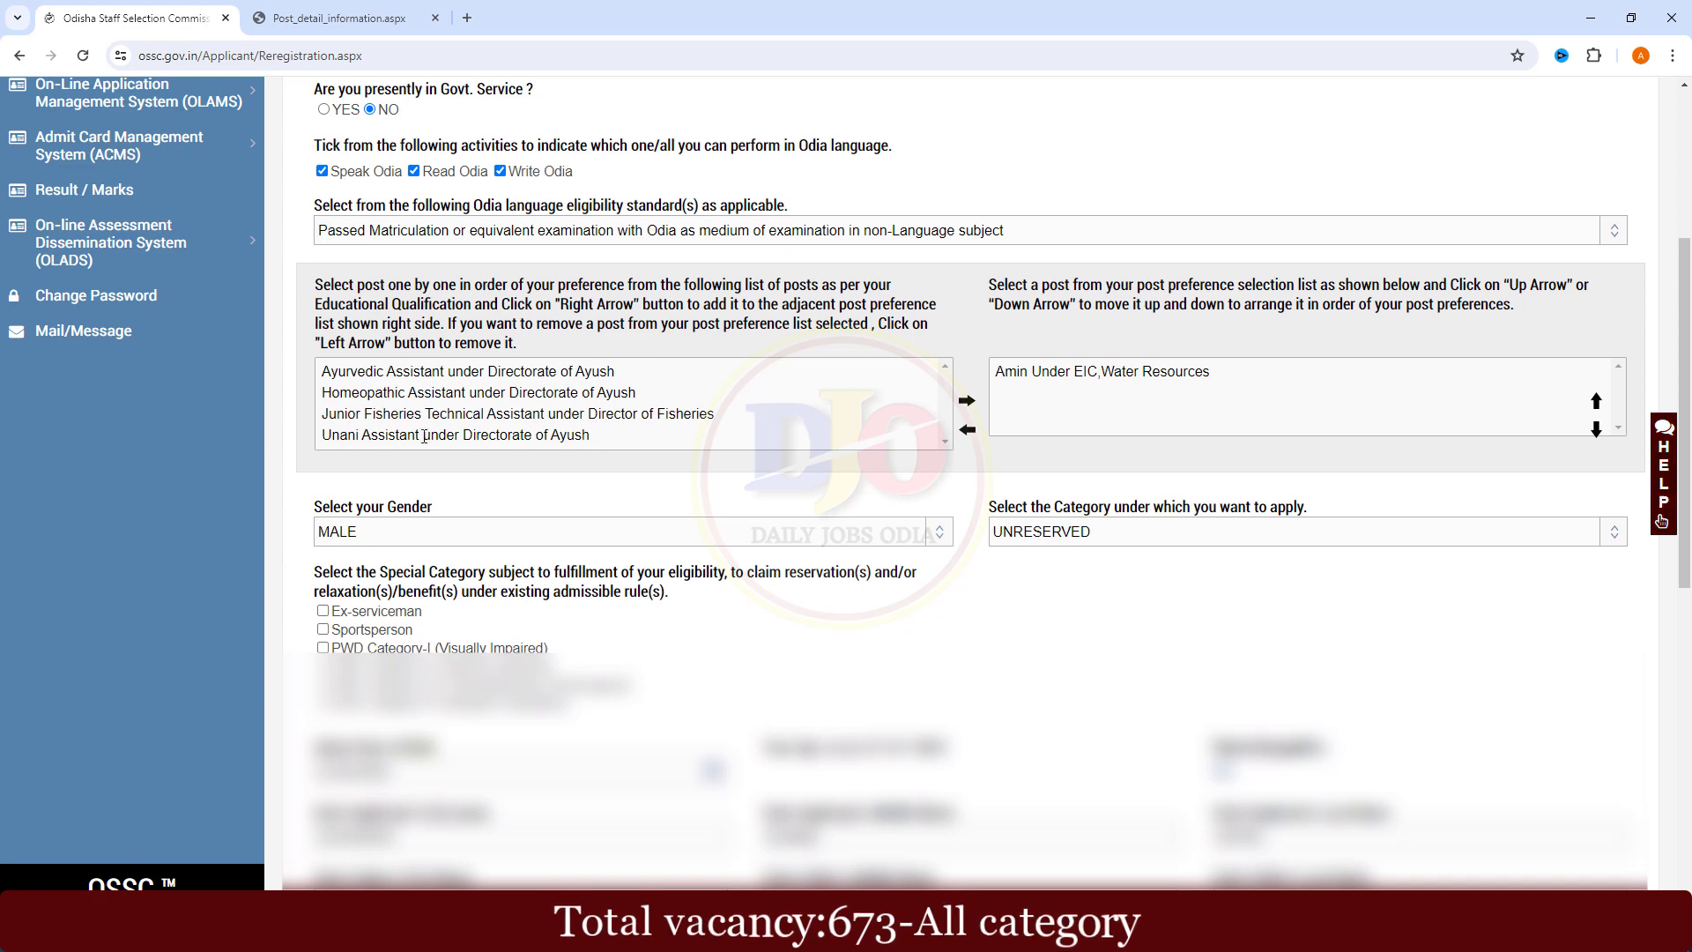
Review the gender, application category and special category sections of the registration form.
{"action": "left_click_drag", "start_coordinate": [1683, 280], "coordinate": [1685, 445]}
{"action": "left_click_drag", "start_coordinate": [309, 105], "coordinate": [451, 114]}
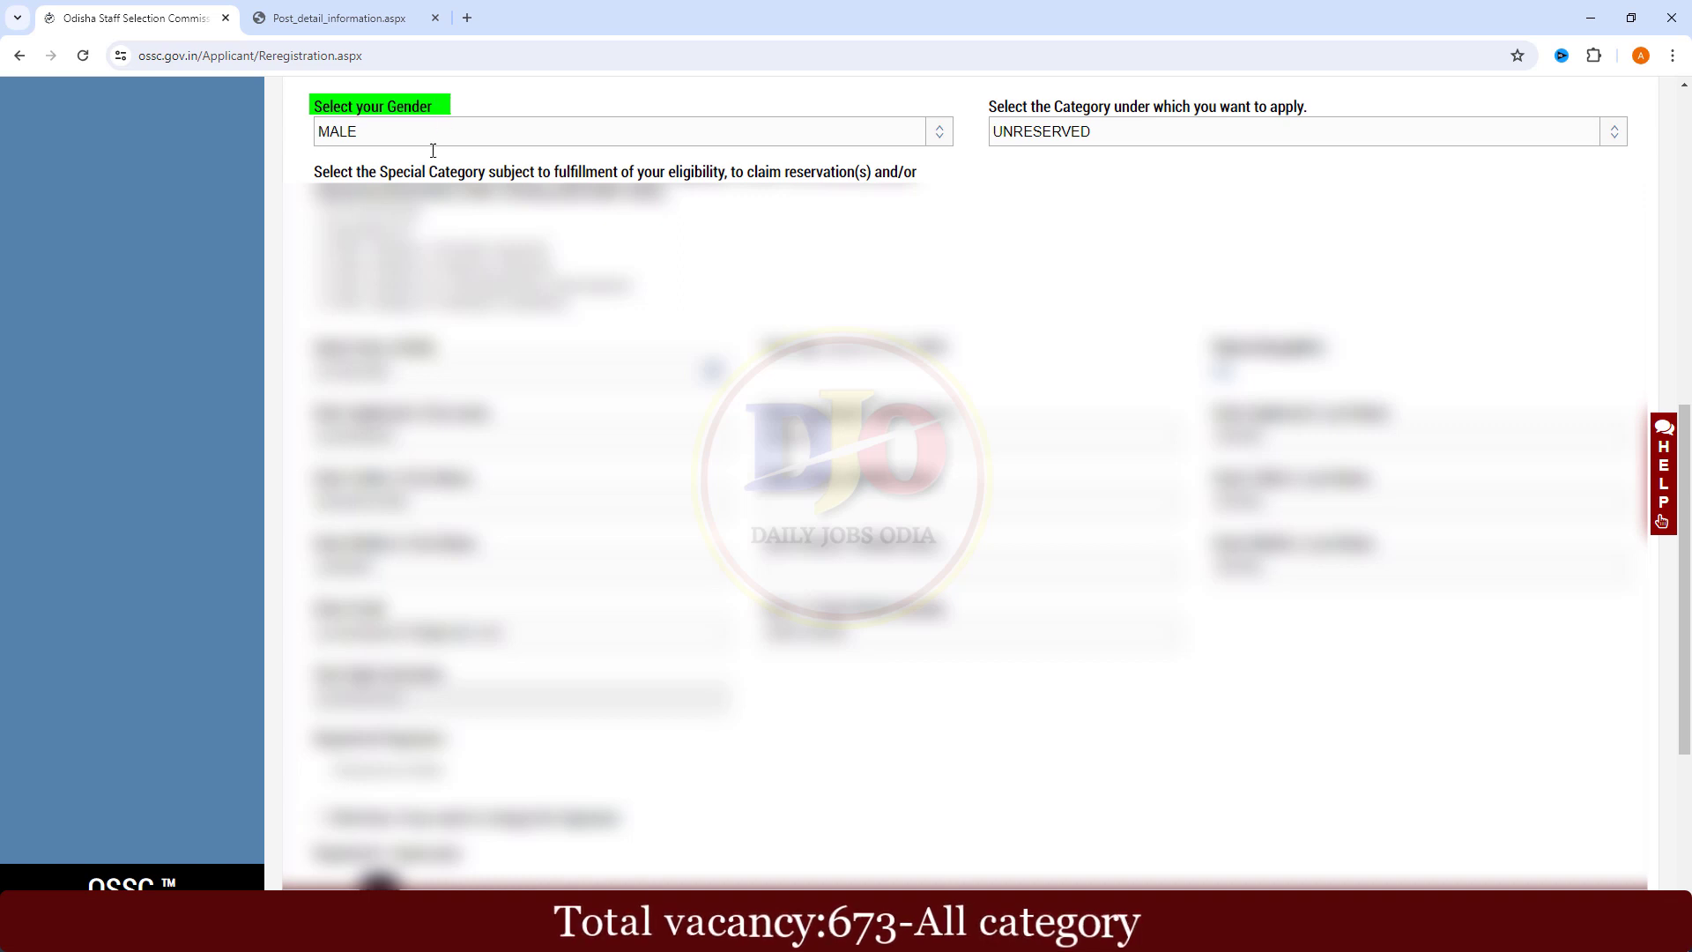
{"action": "left_click_drag", "start_coordinate": [985, 105], "coordinate": [1157, 134]}
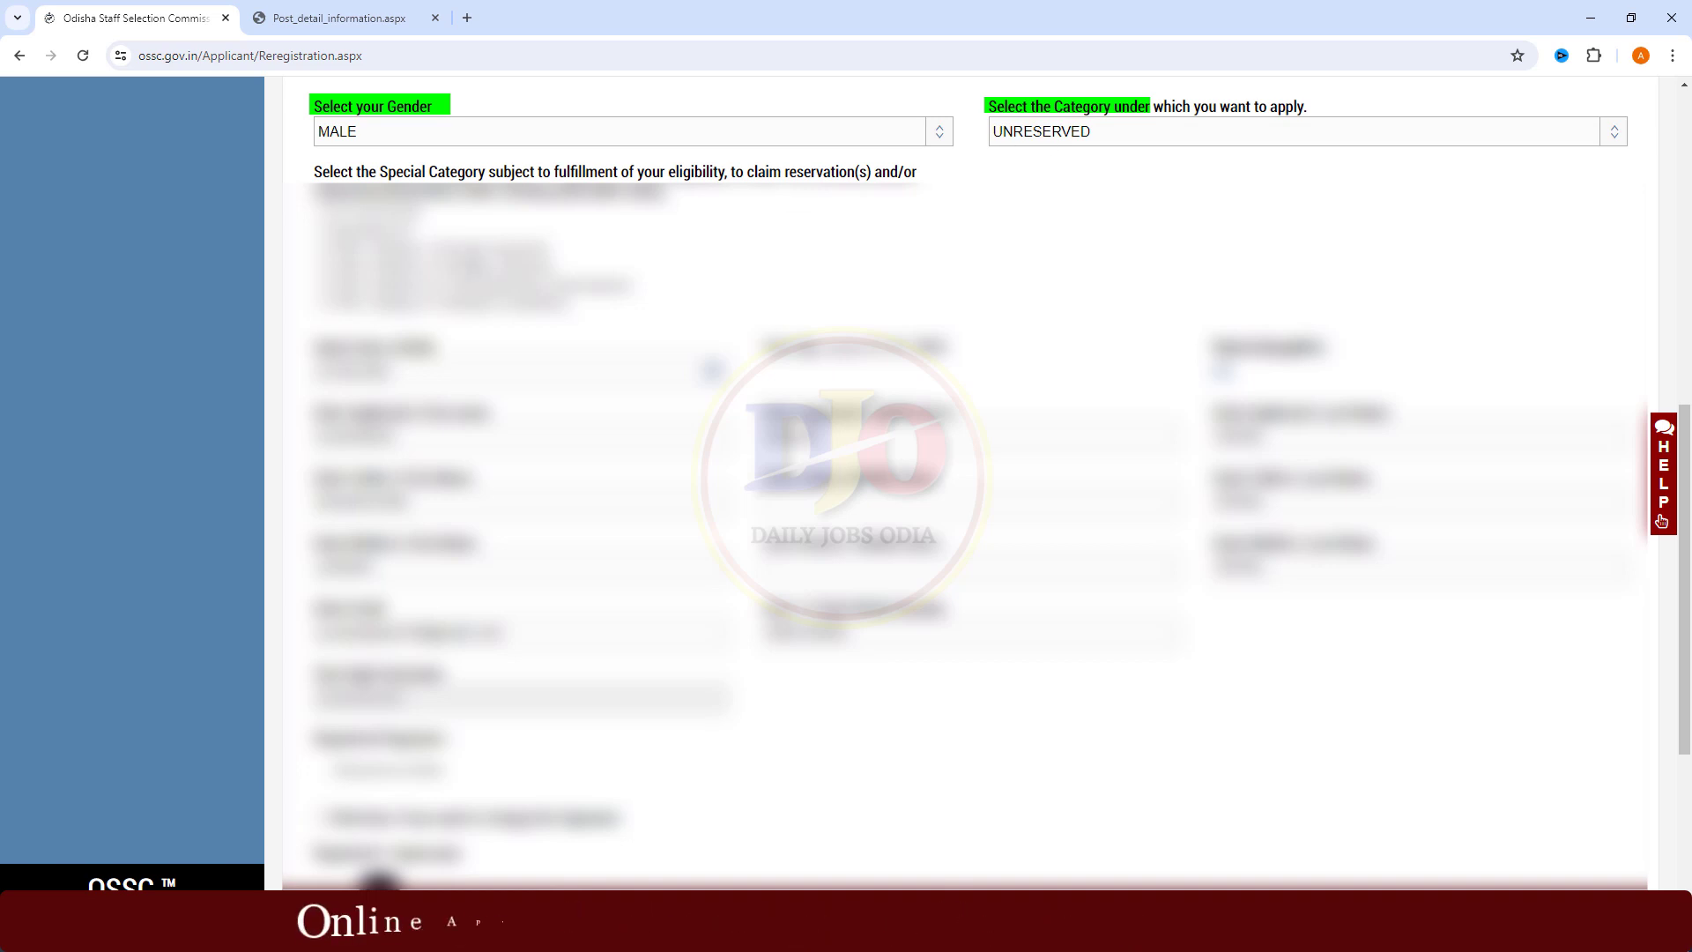
{"action": "left_click_drag", "start_coordinate": [301, 156], "coordinate": [492, 173]}
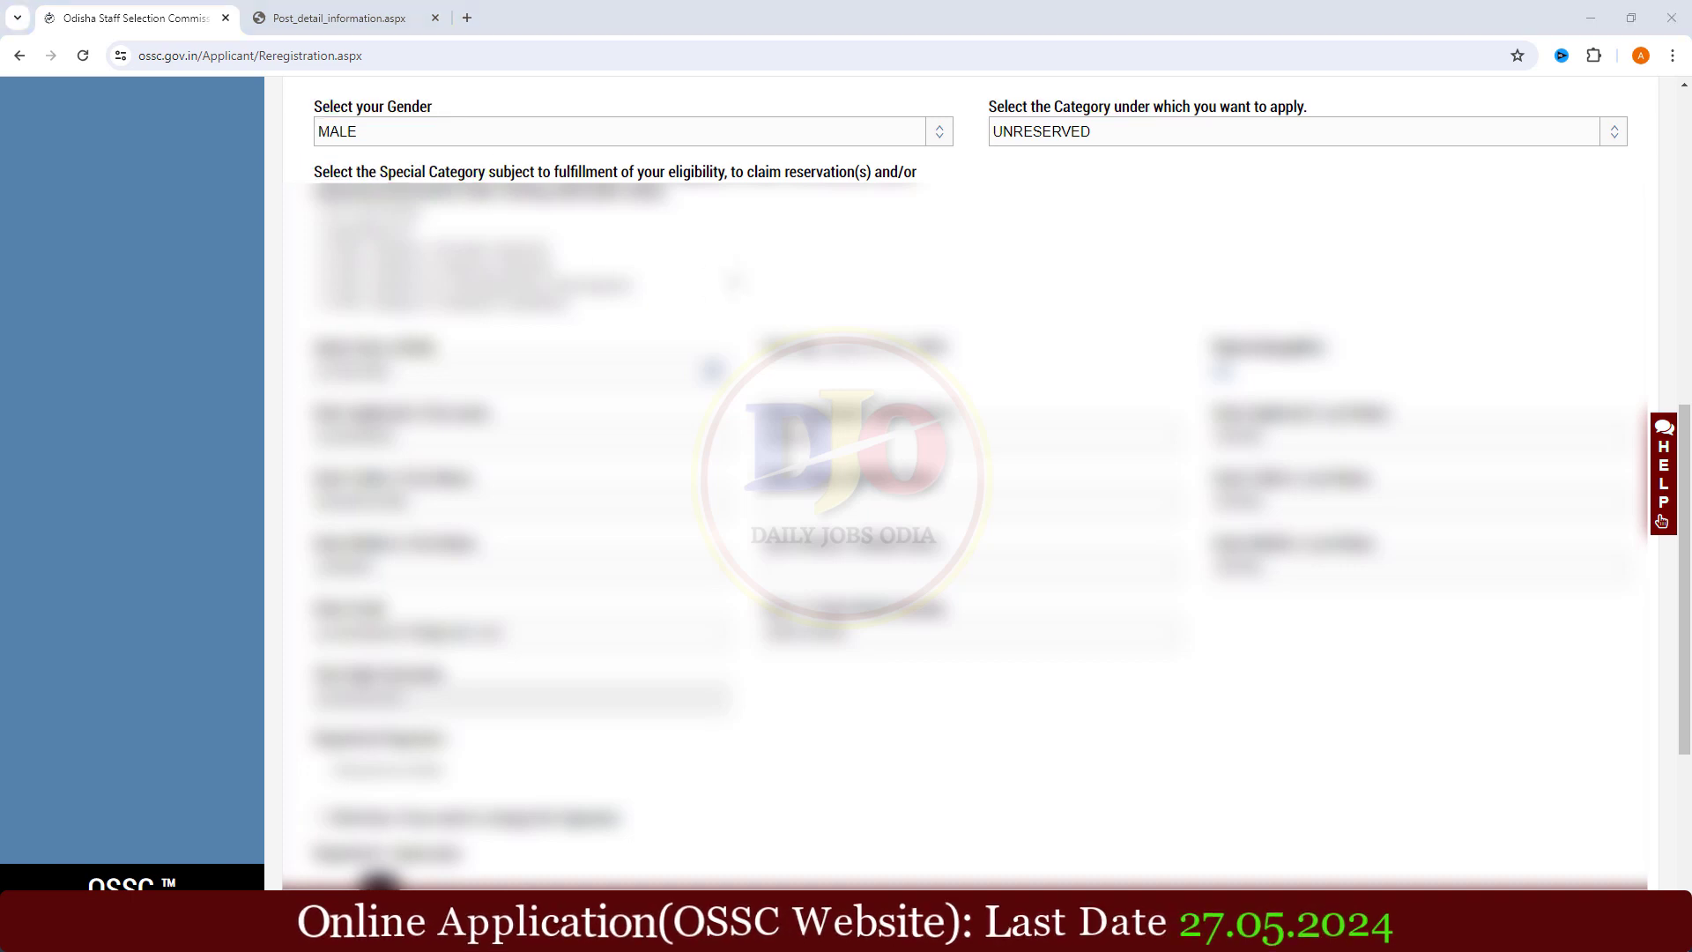
{"action": "scroll", "coordinate": [961, 476], "scroll_direction": "down", "scroll_amount": 5}
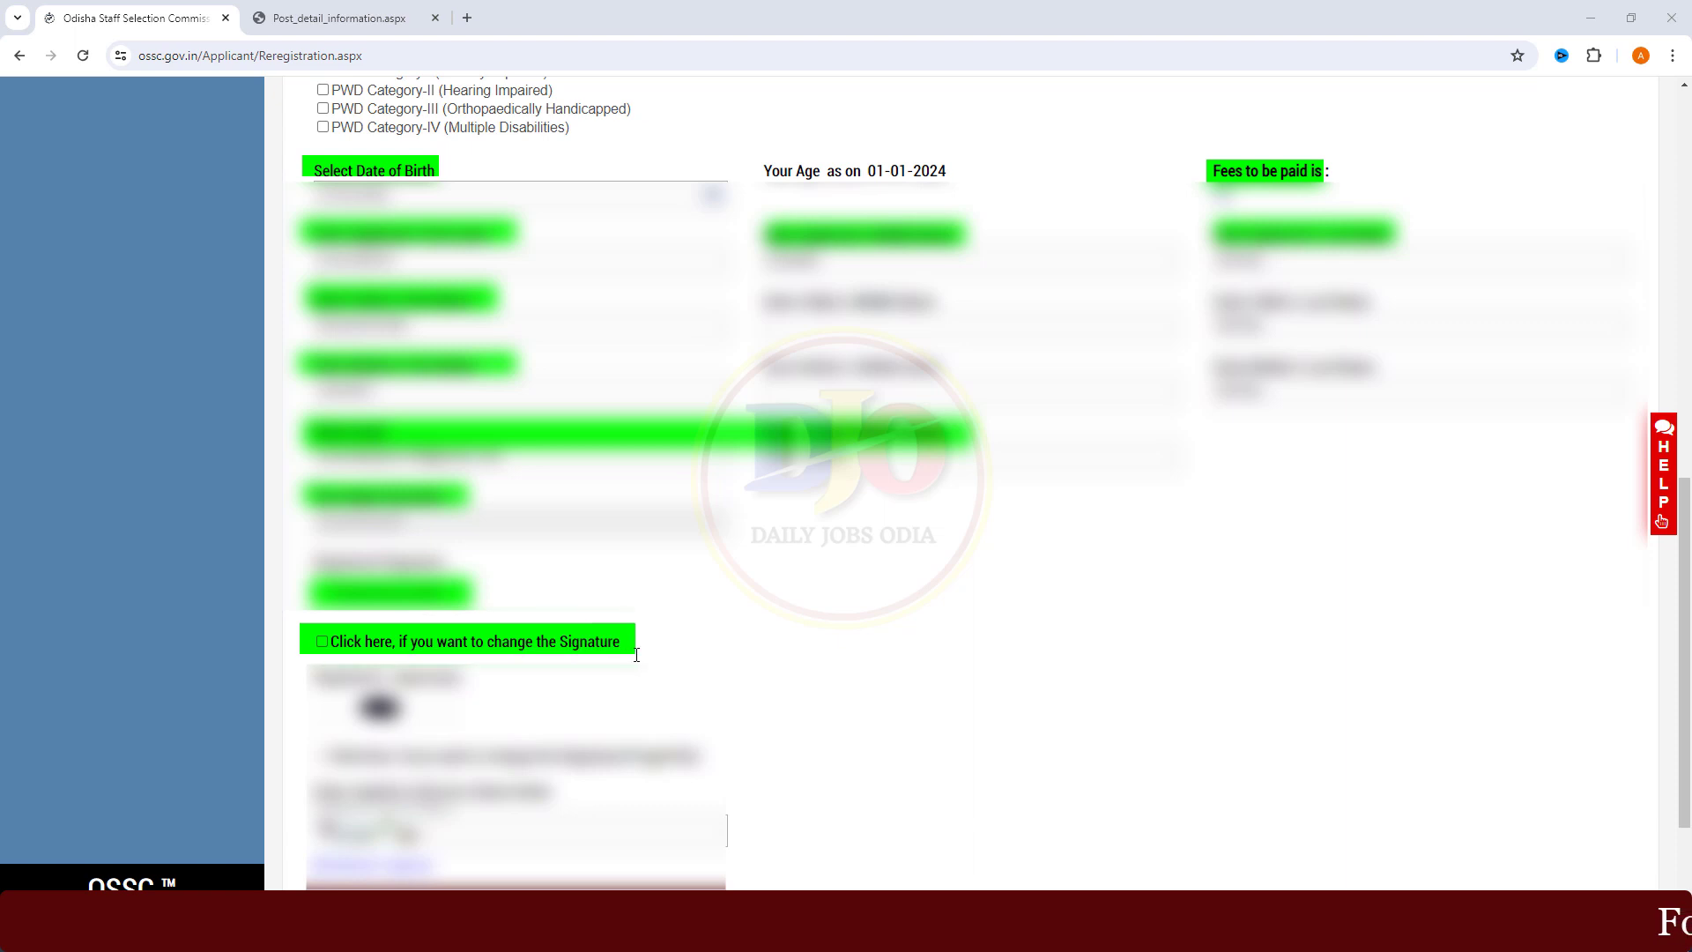
Examine the accepted file types and size range for changing the signature, leaving the change option unselected.
{"action": "left_click", "coordinate": [322, 641]}
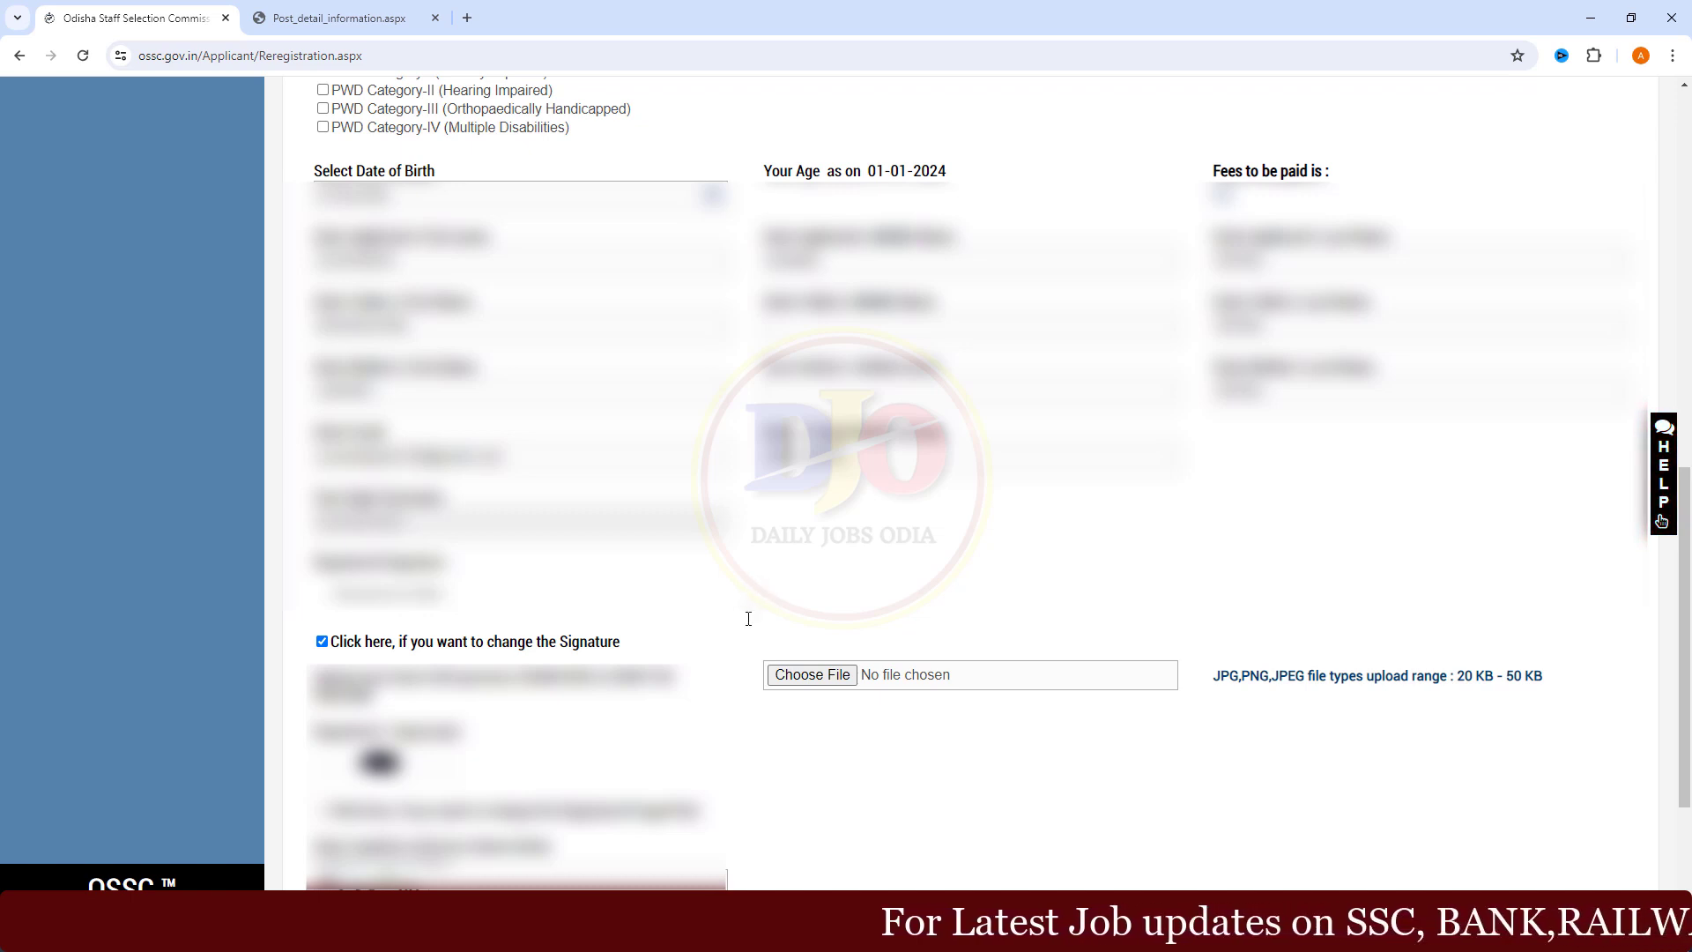
{"action": "left_click", "coordinate": [809, 676]}
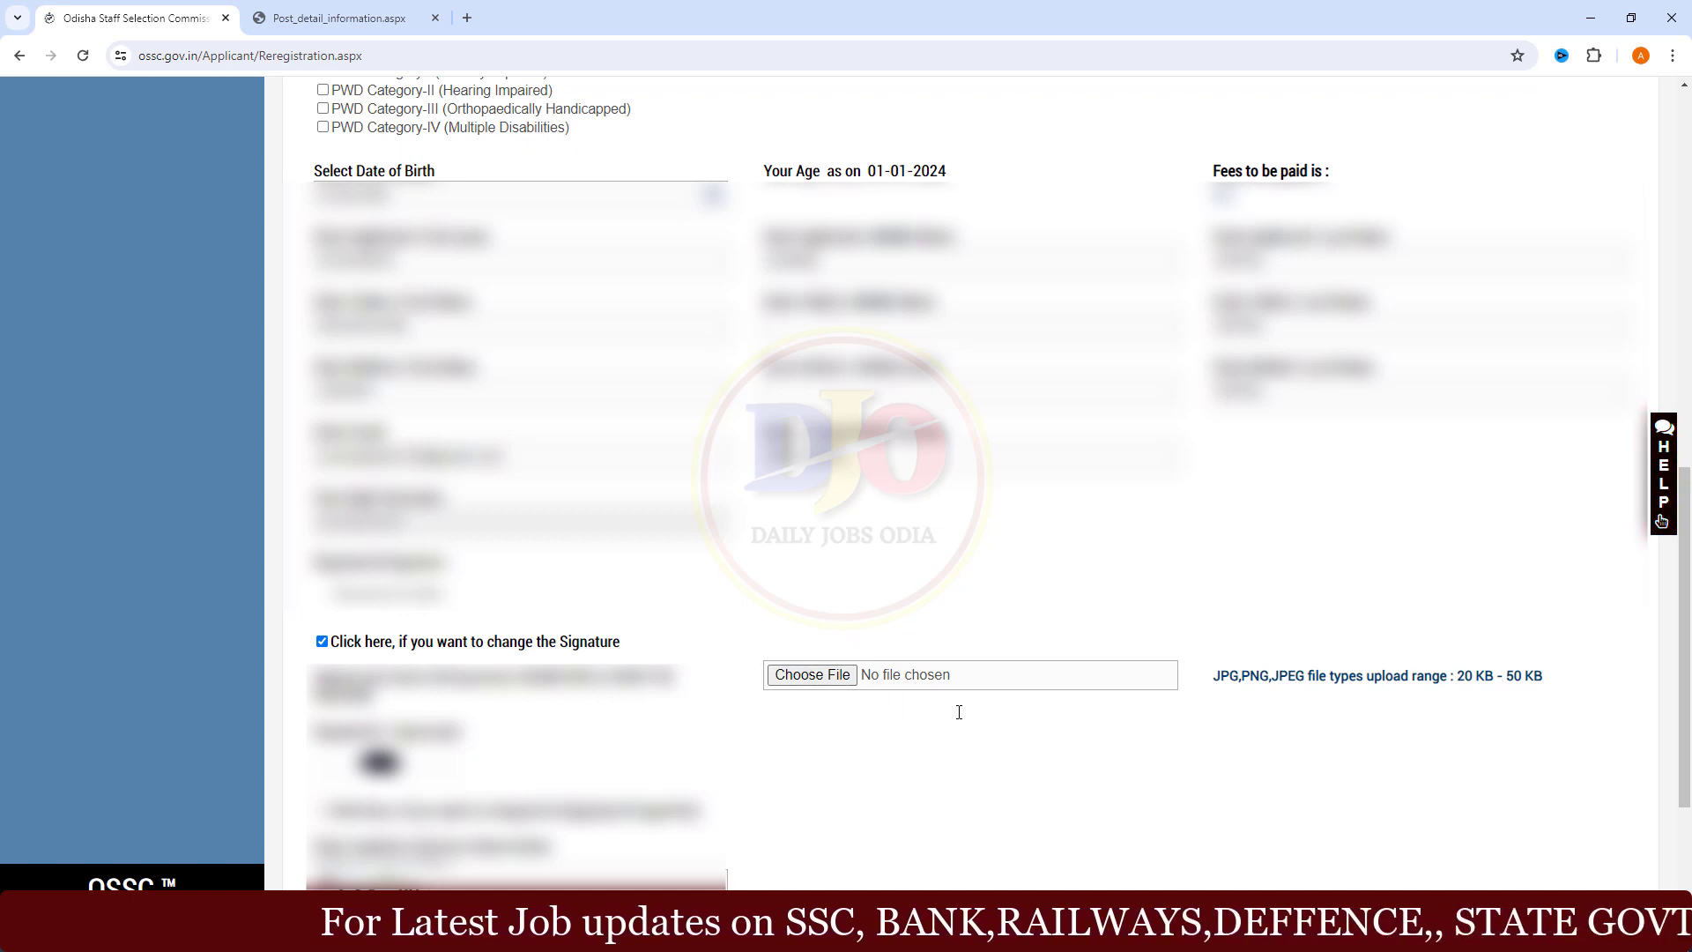
{"action": "left_click_drag", "start_coordinate": [1205, 676], "coordinate": [1321, 686]}
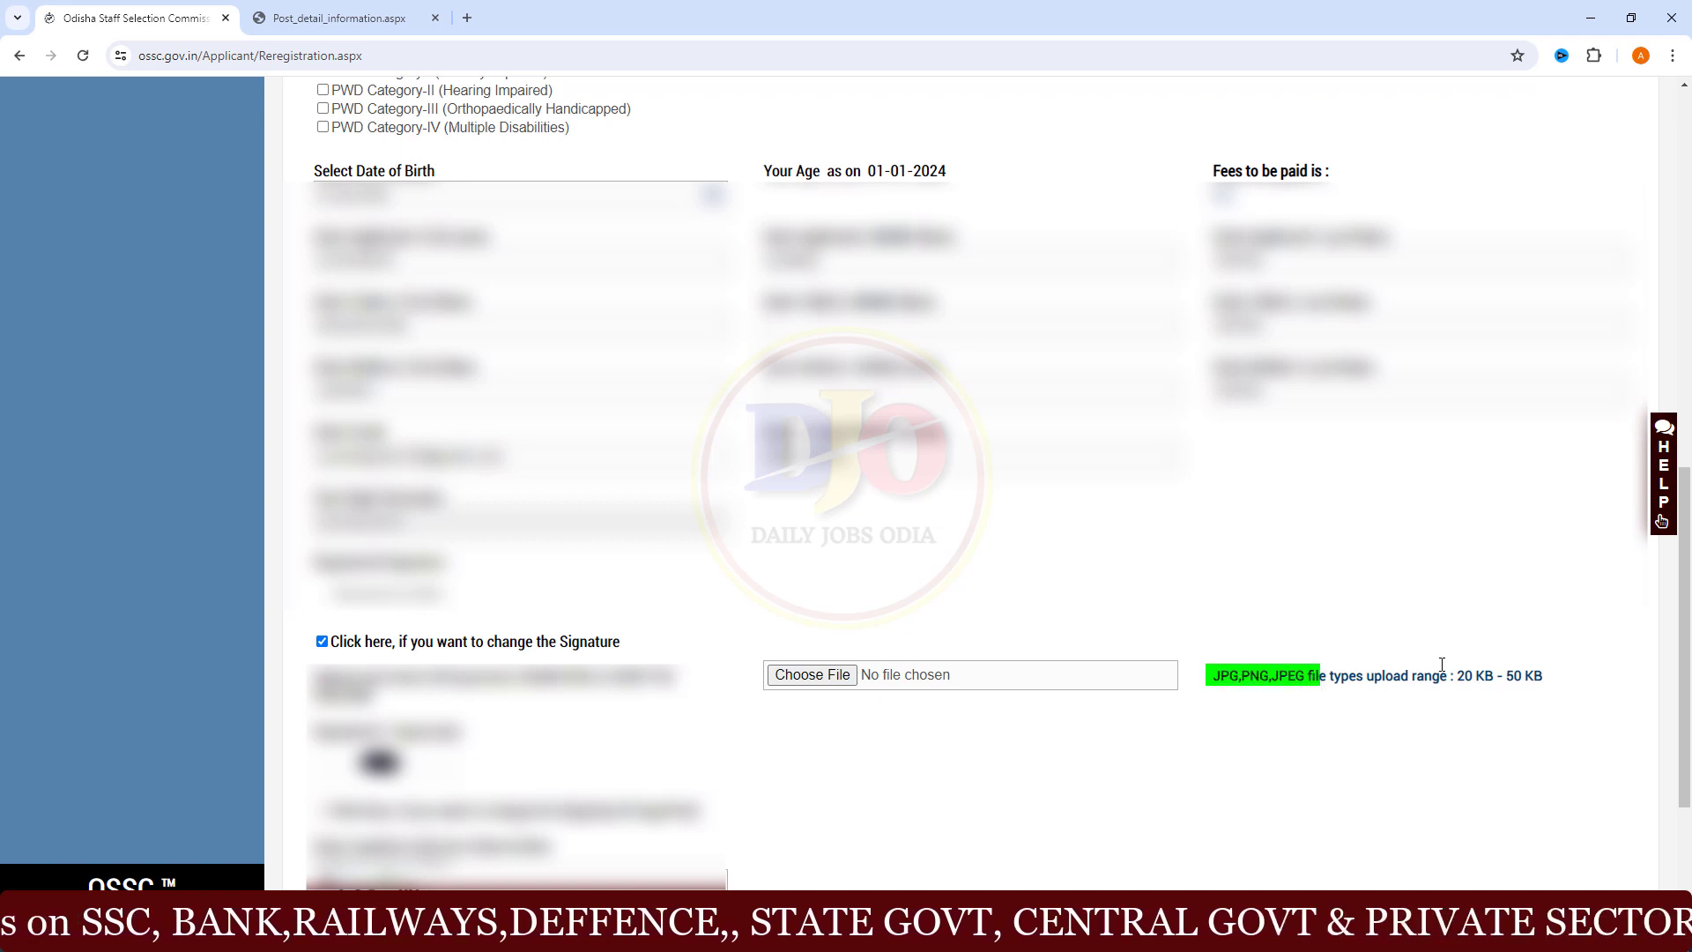
{"action": "left_click_drag", "start_coordinate": [1443, 662], "coordinate": [1553, 675]}
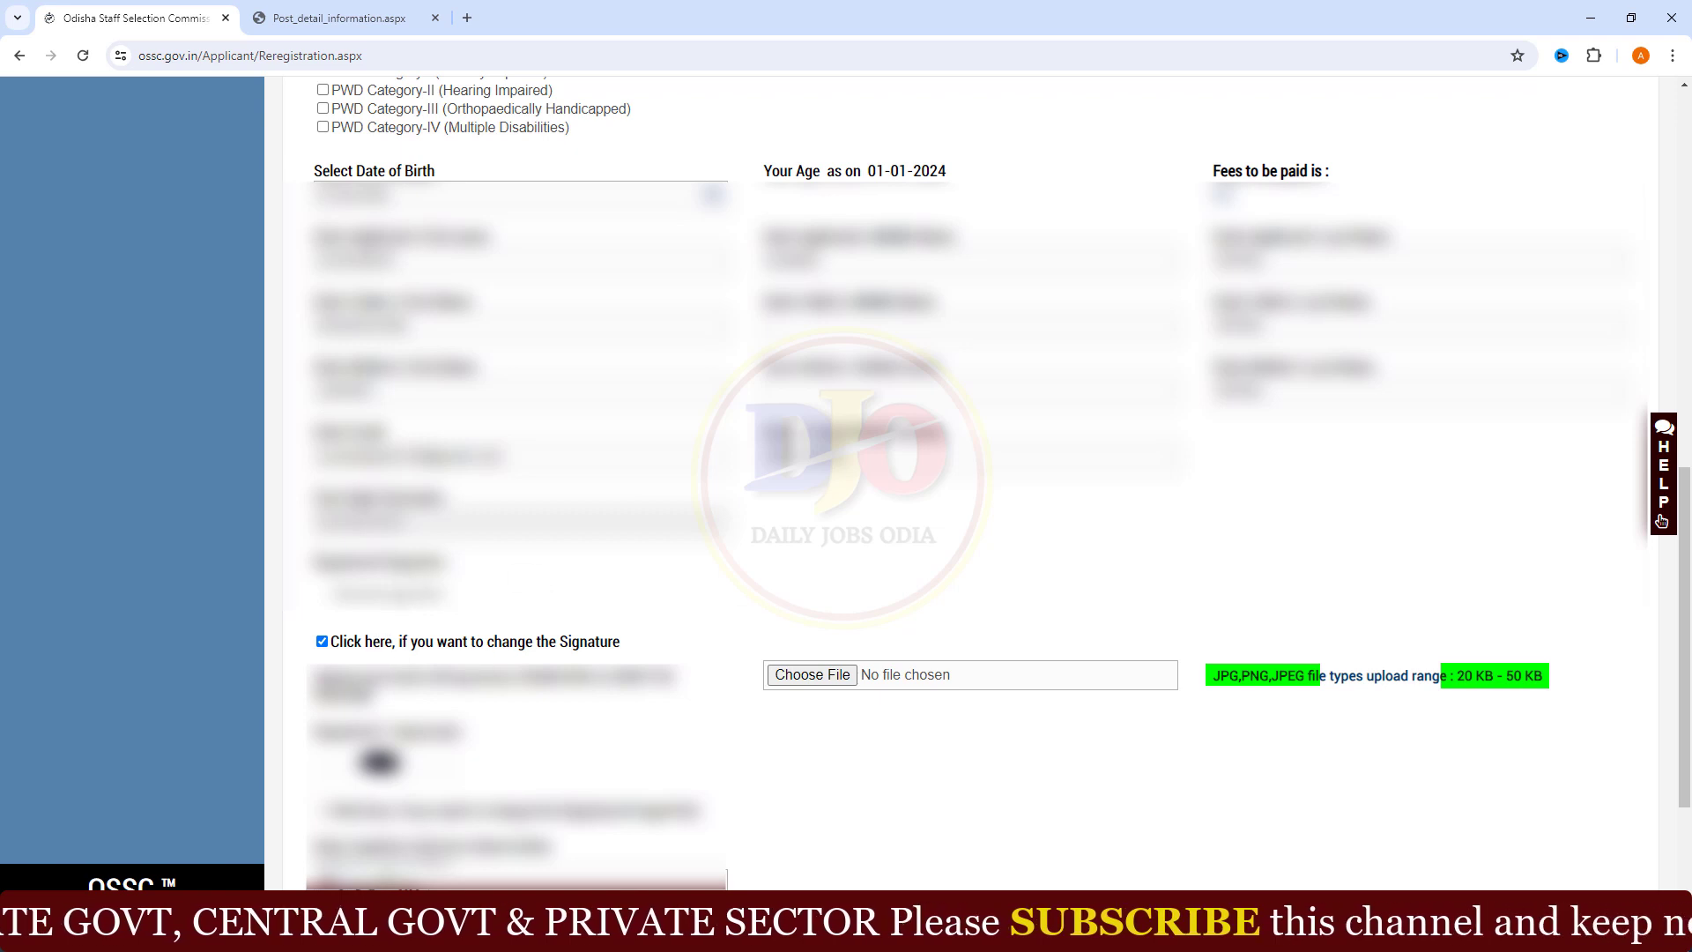
{"action": "left_click", "coordinate": [322, 642]}
Accept the declaration at the end of the form and open the registration preview.
{"action": "scroll", "coordinate": [560, 661], "scroll_direction": "down", "scroll_amount": 3}
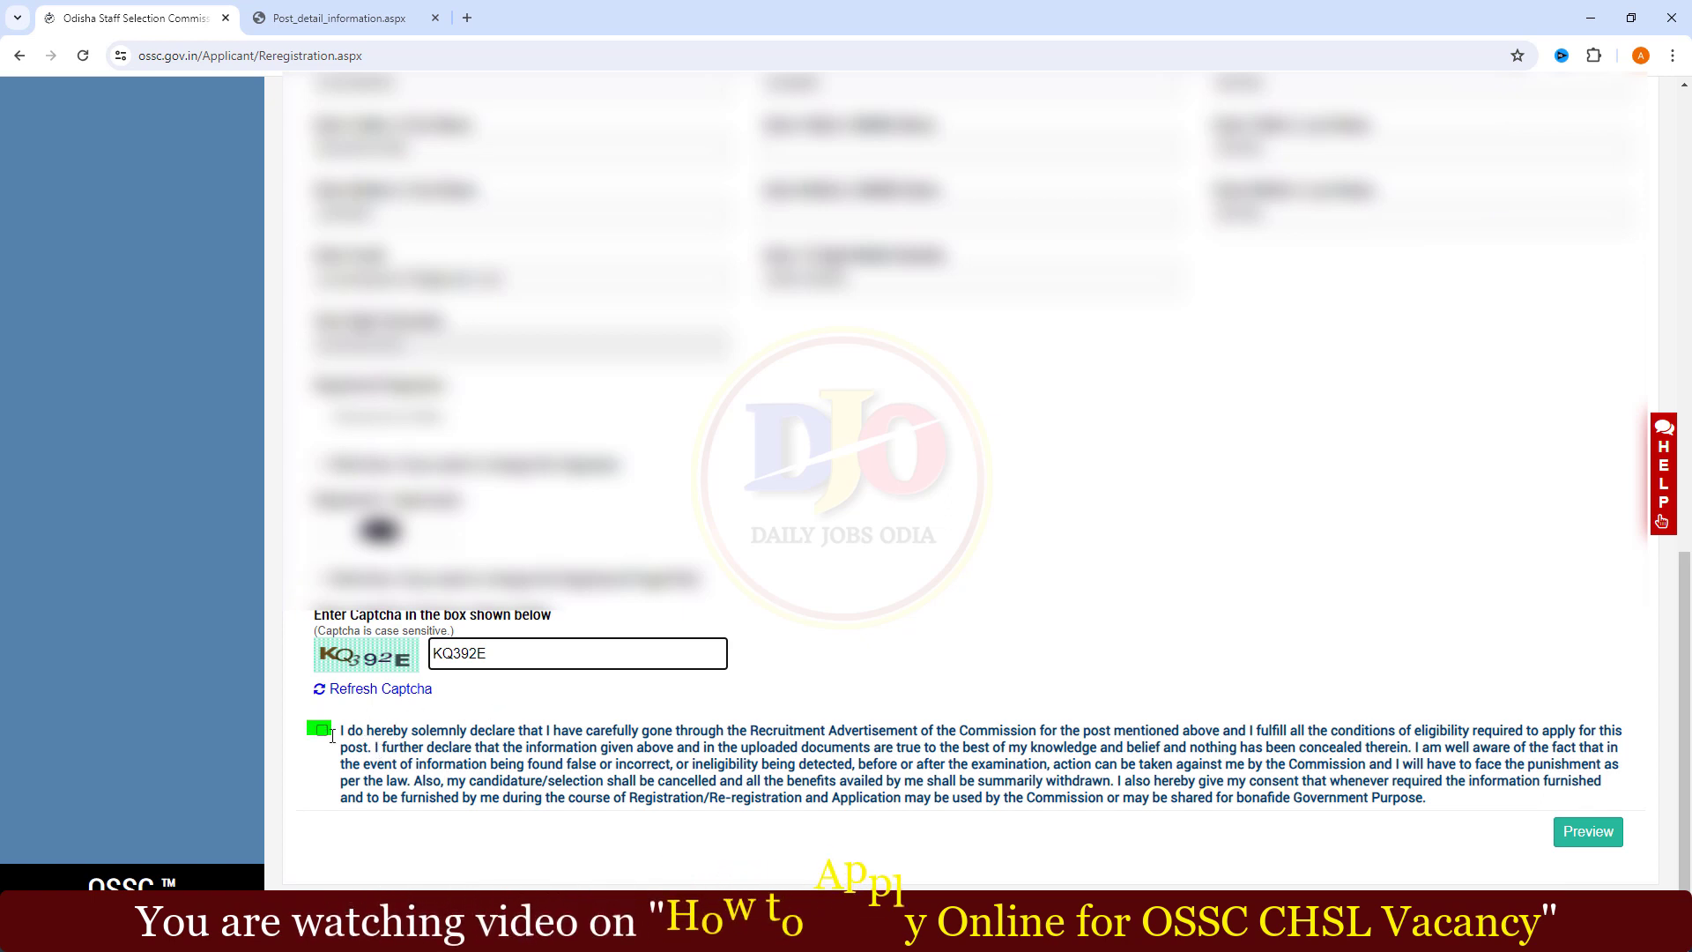
{"action": "left_click", "coordinate": [399, 731]}
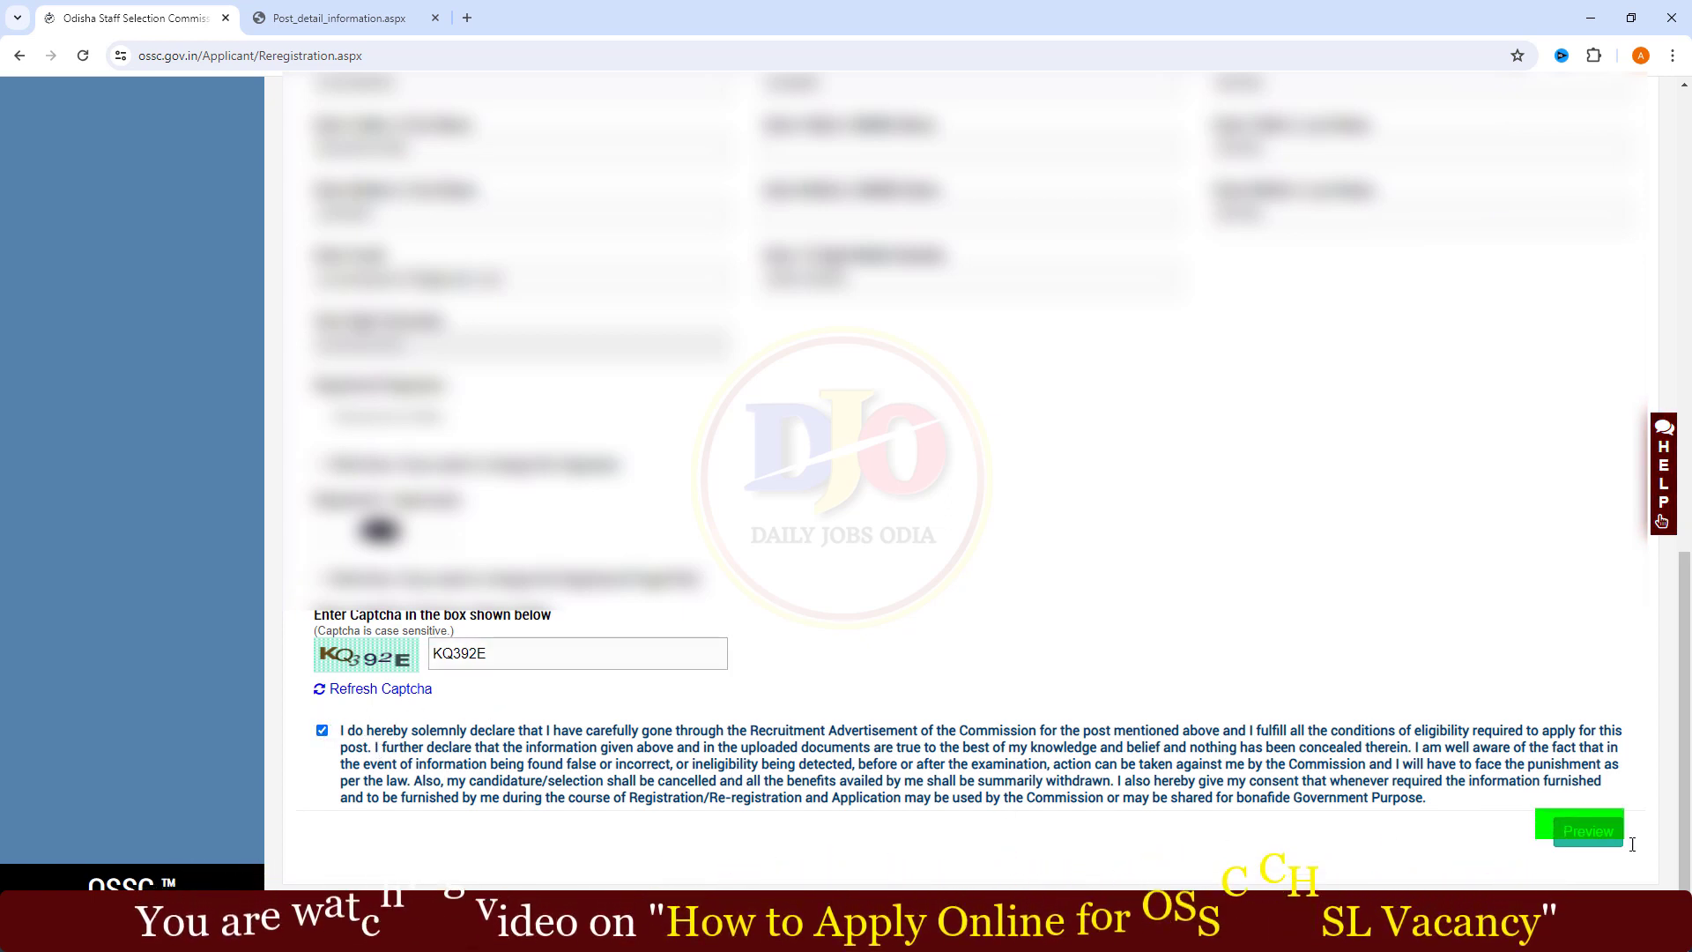
{"action": "left_click", "coordinate": [1596, 831]}
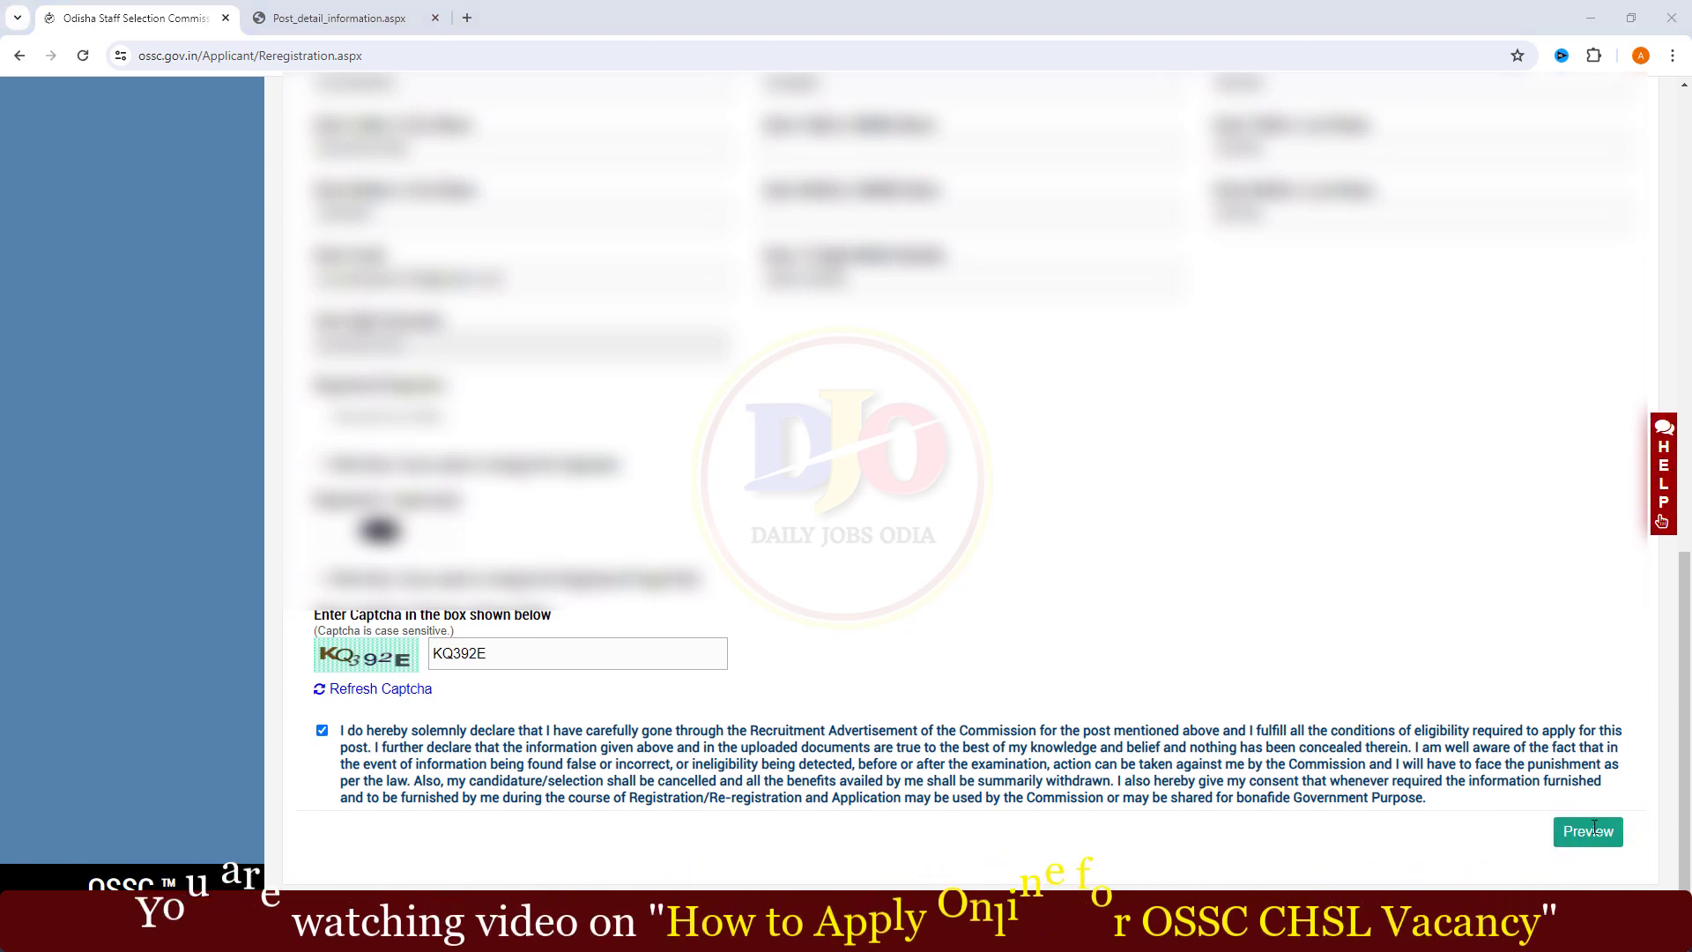
{"action": "left_click", "coordinate": [1594, 828]}
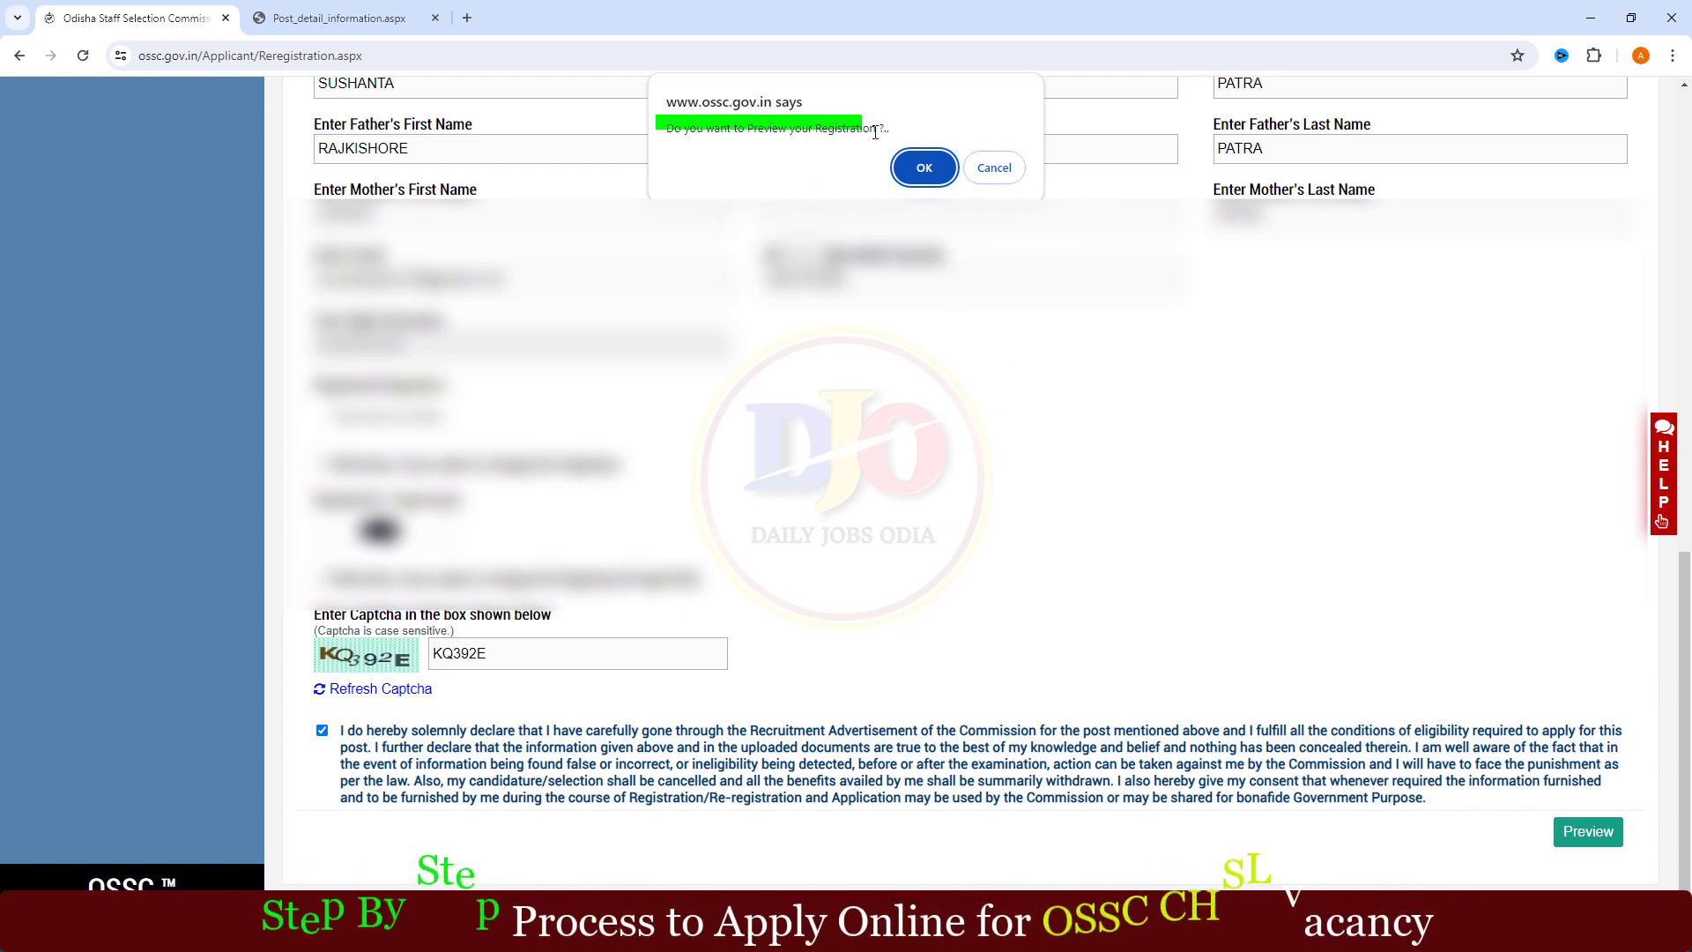
{"action": "left_click", "coordinate": [922, 169]}
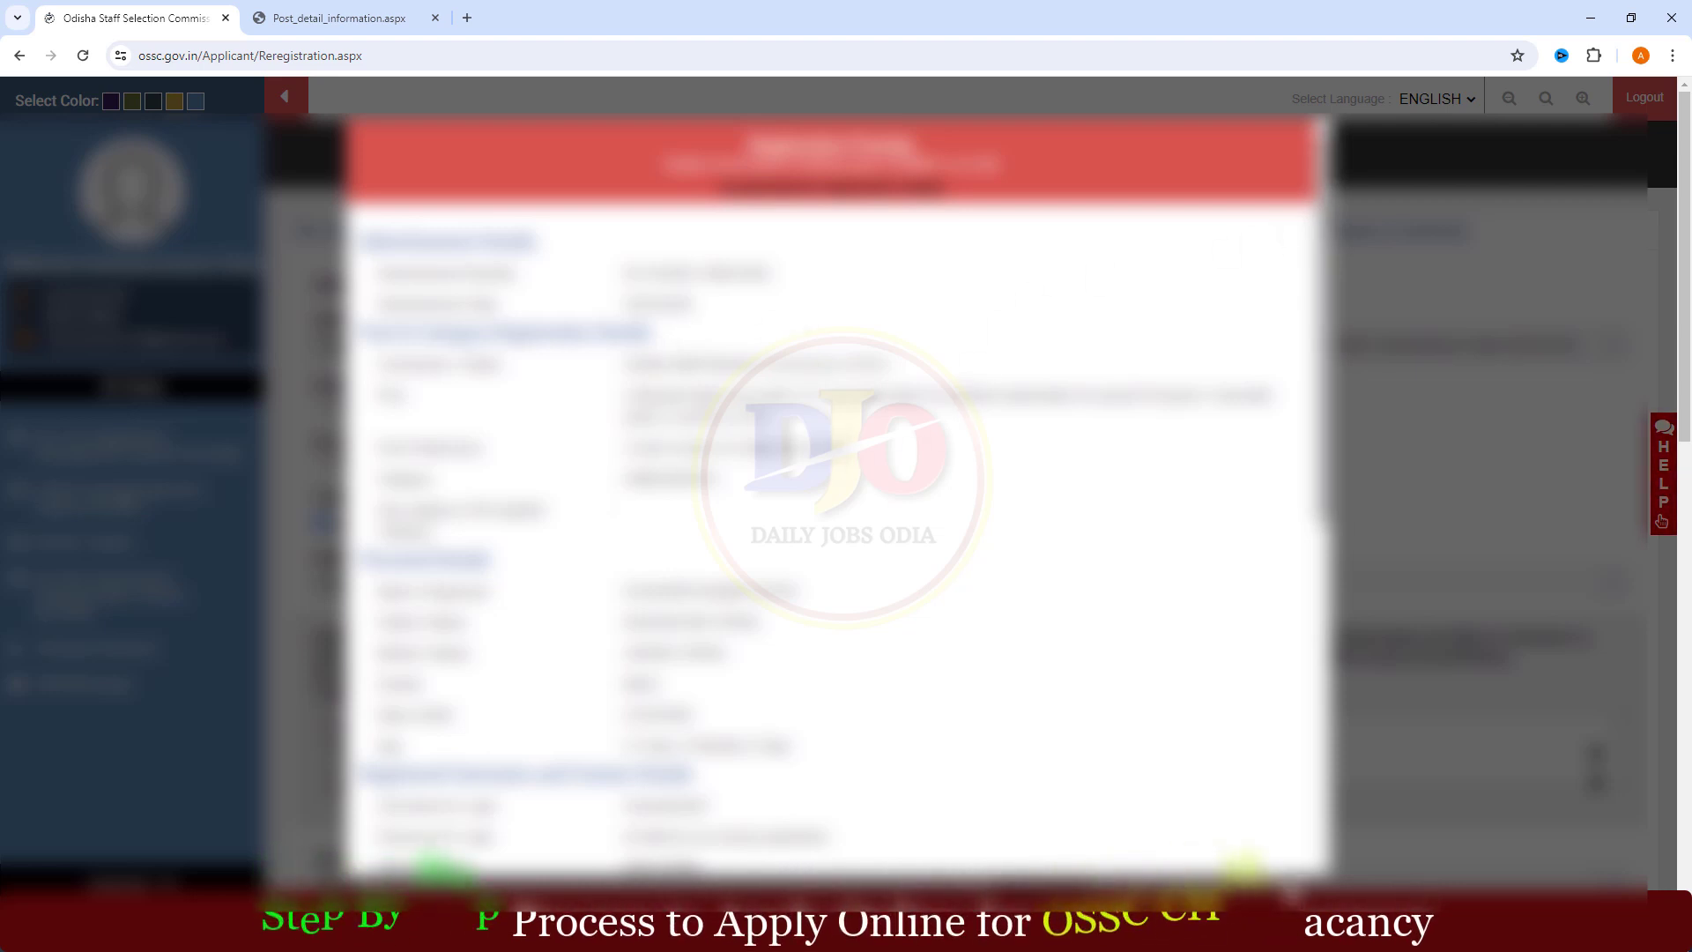
Review the previewed registration details through to the end and submit the registration.
{"action": "scroll", "coordinate": [837, 494], "scroll_direction": "down", "scroll_amount": 4}
{"action": "scroll", "coordinate": [837, 493], "scroll_direction": "down", "scroll_amount": 3}
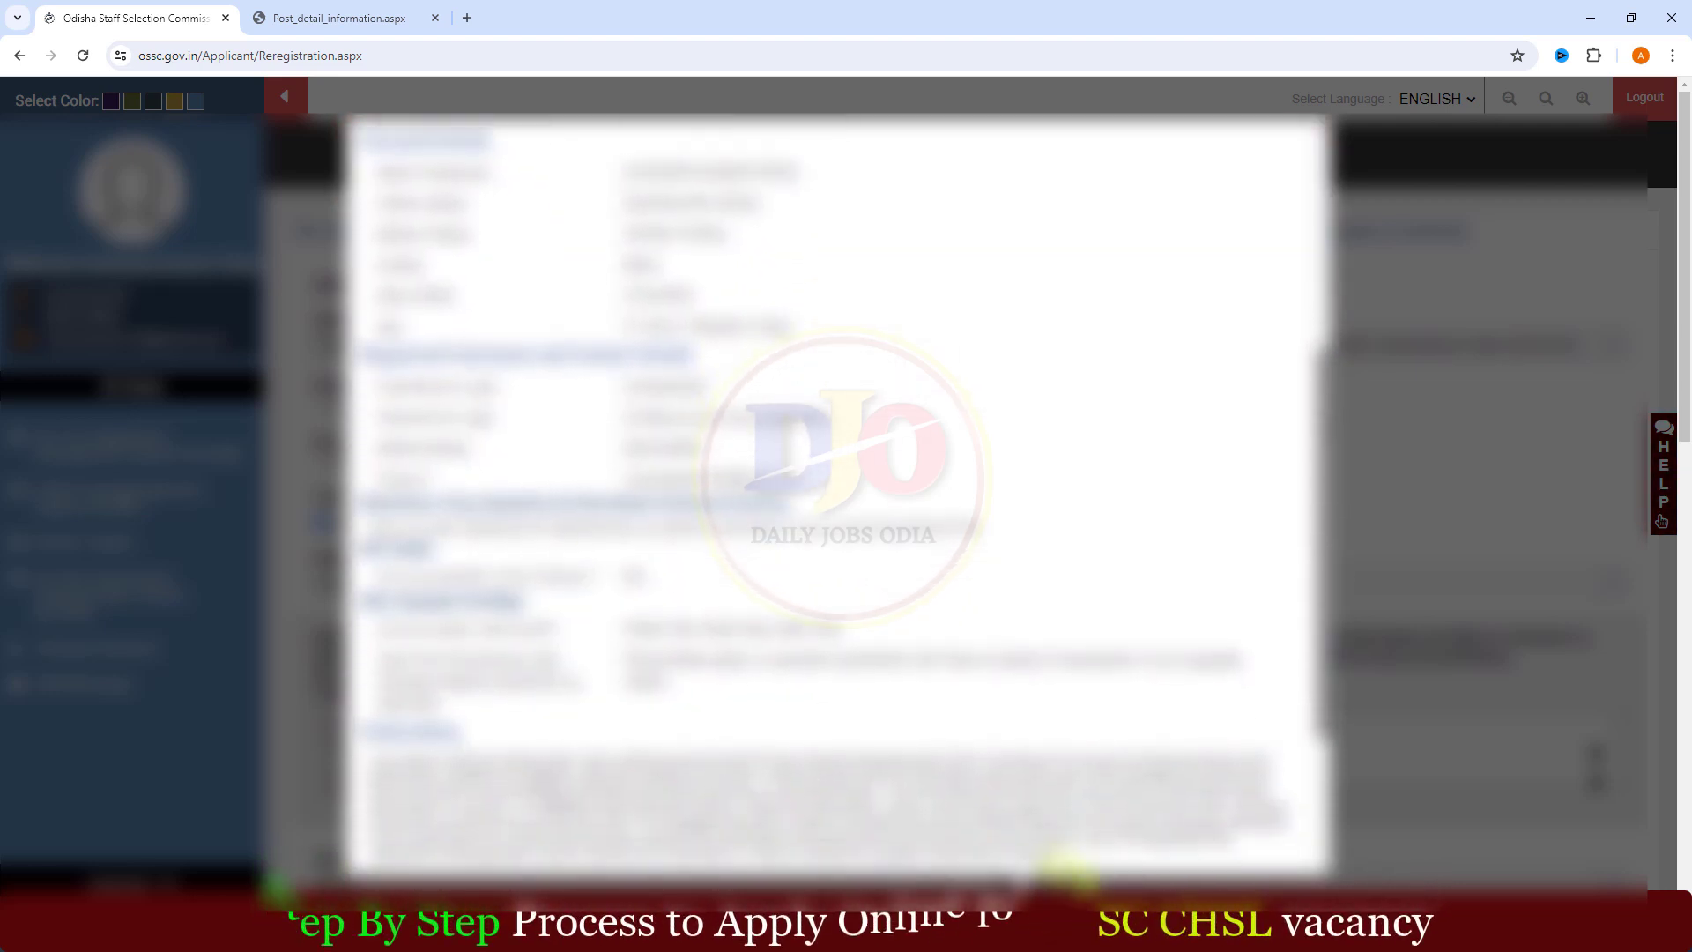
{"action": "scroll", "coordinate": [1284, 859], "scroll_direction": "down", "scroll_amount": 1}
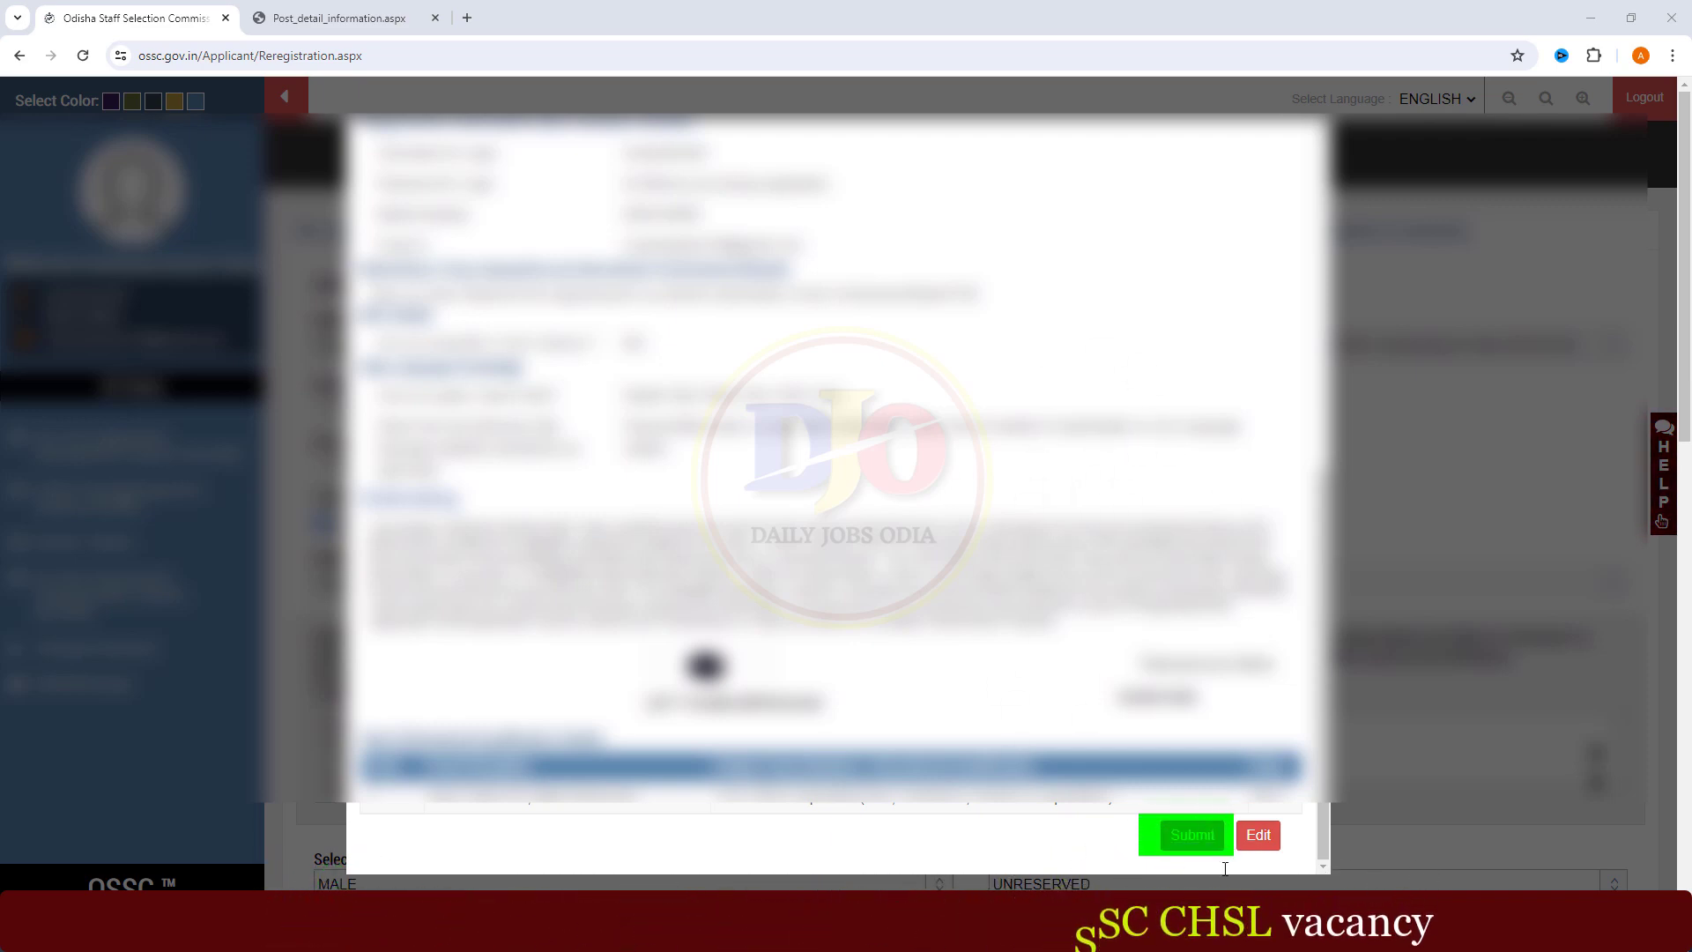
{"action": "left_click", "coordinate": [1194, 834]}
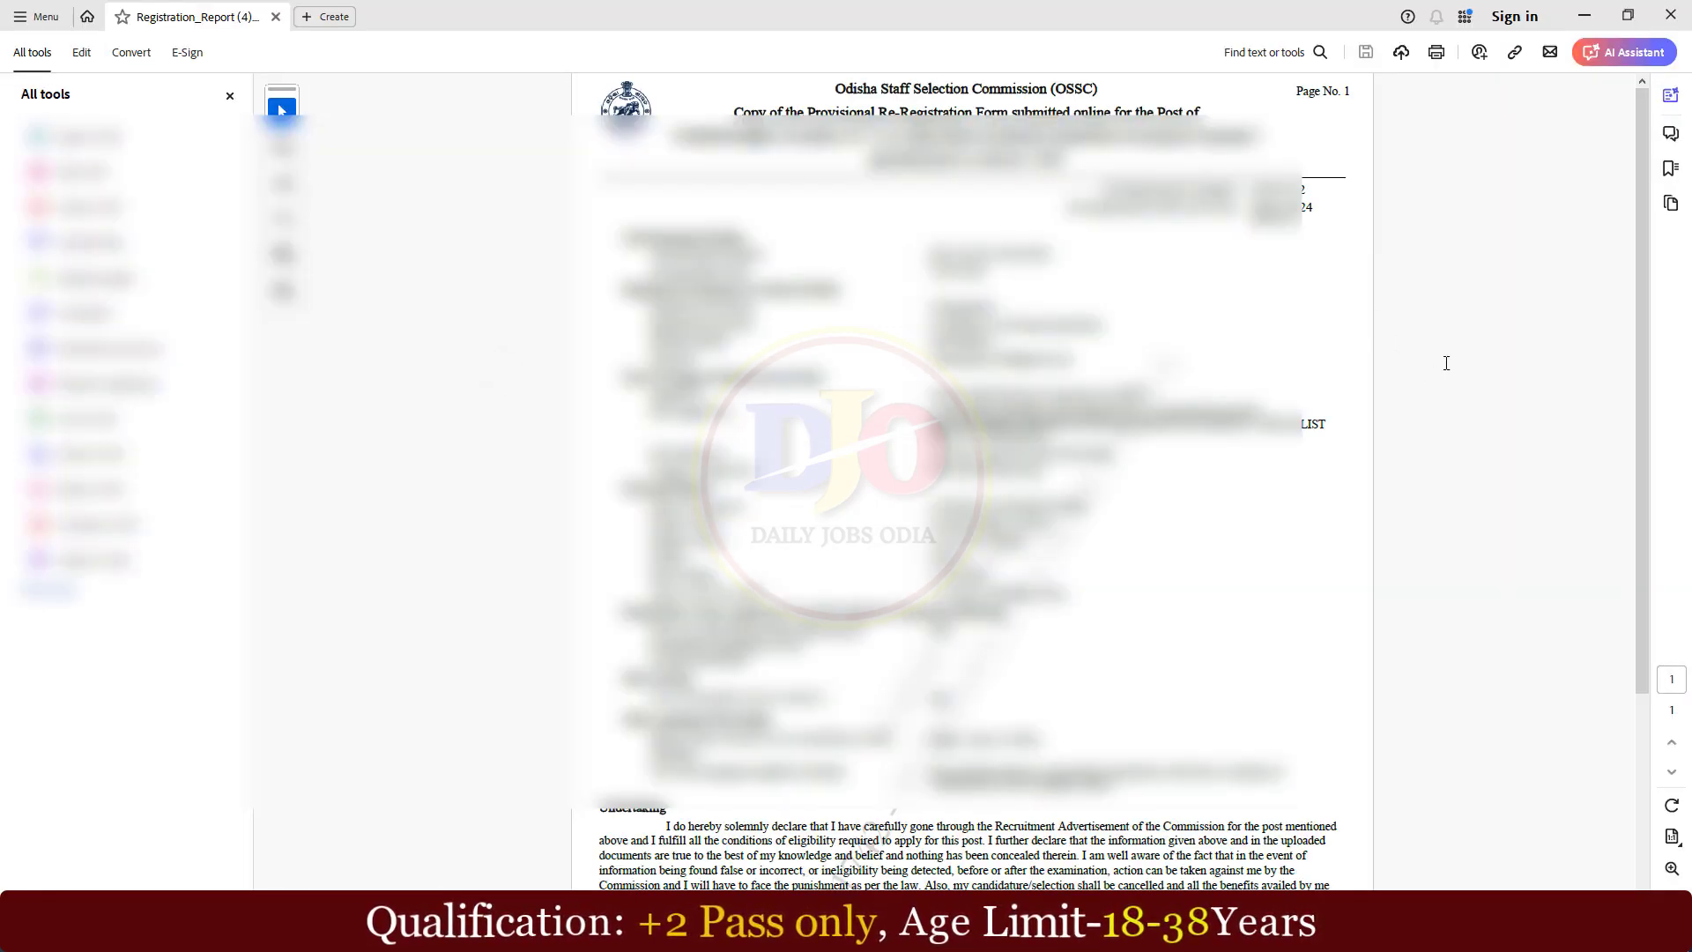
Close the downloaded registration report PDF and return to the applicant home page.
{"action": "mouse_move", "coordinate": [1641, 165]}
{"action": "left_mouse_down"}
{"action": "mouse_move", "coordinate": [1660, 370]}
{"action": "mouse_move", "coordinate": [1648, 163]}
{"action": "left_mouse_up"}
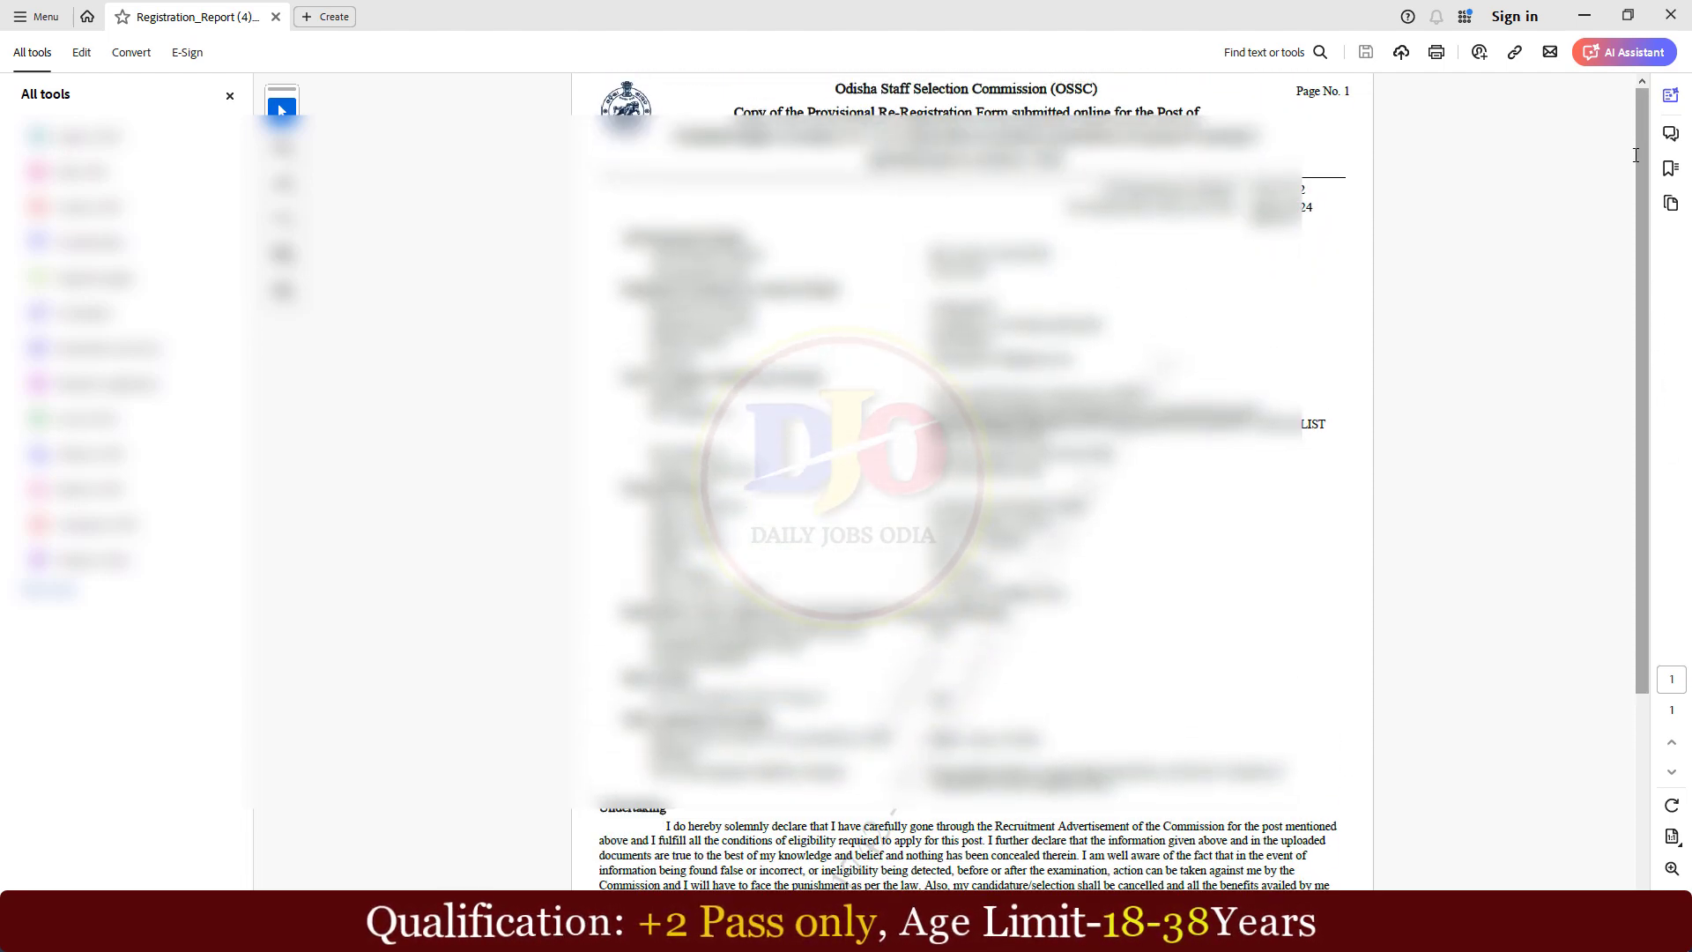
{"action": "left_click", "coordinate": [1670, 13]}
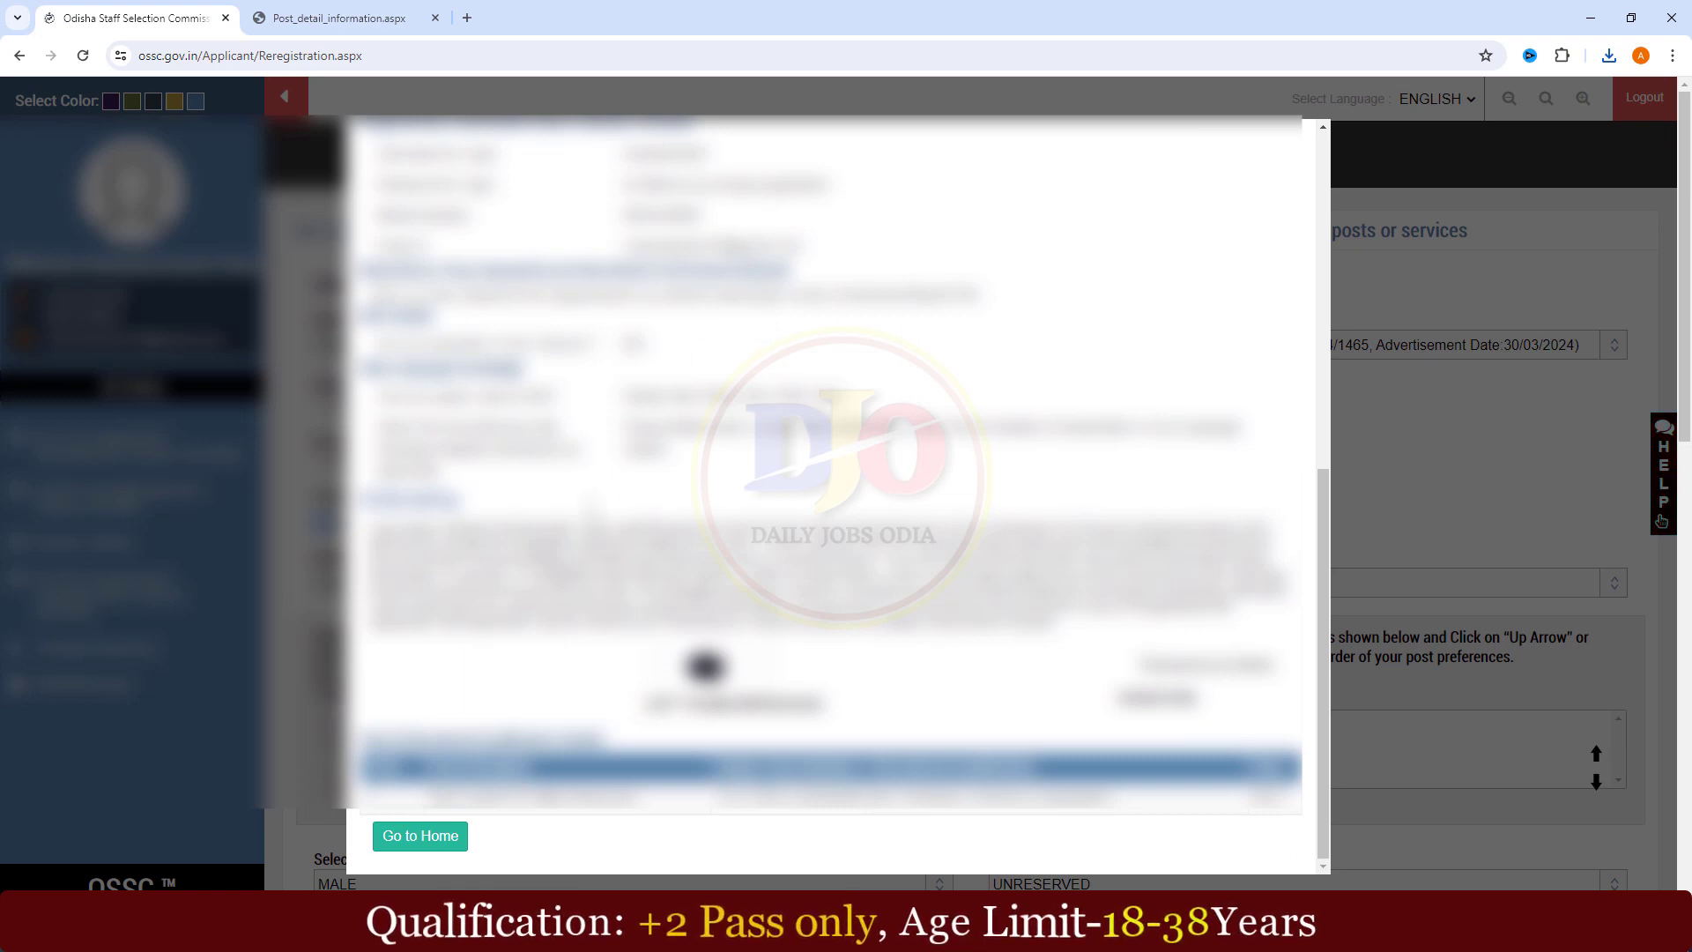
{"action": "left_click_drag", "start_coordinate": [352, 817], "coordinate": [487, 858]}
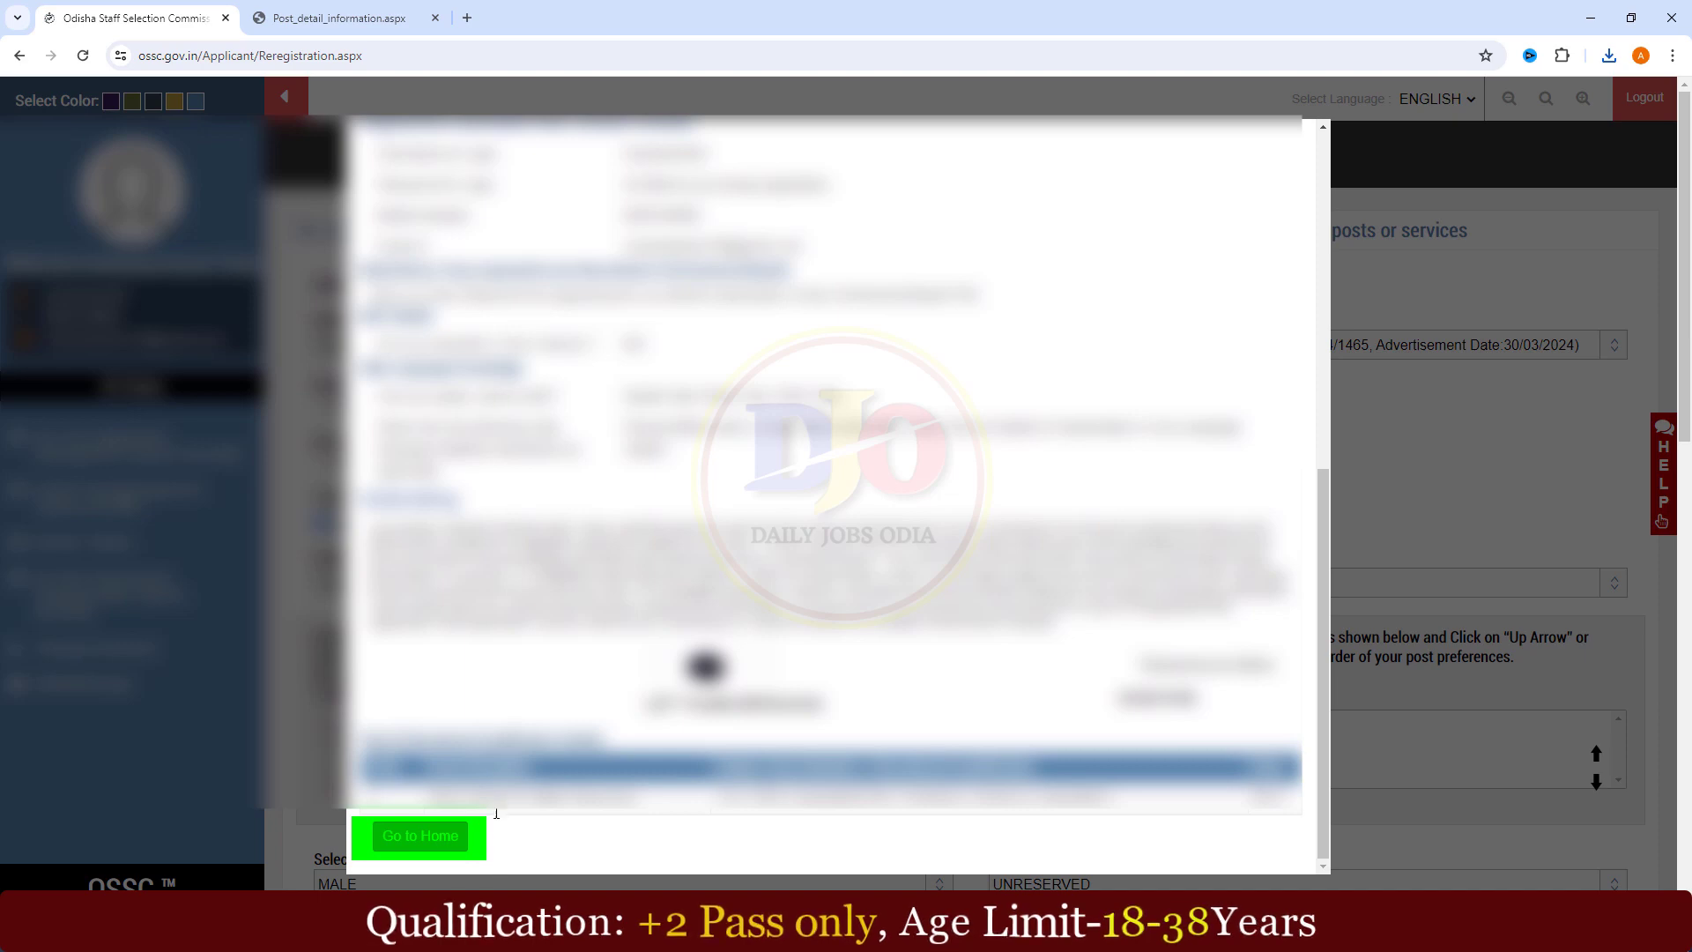
{"action": "left_click", "coordinate": [431, 834]}
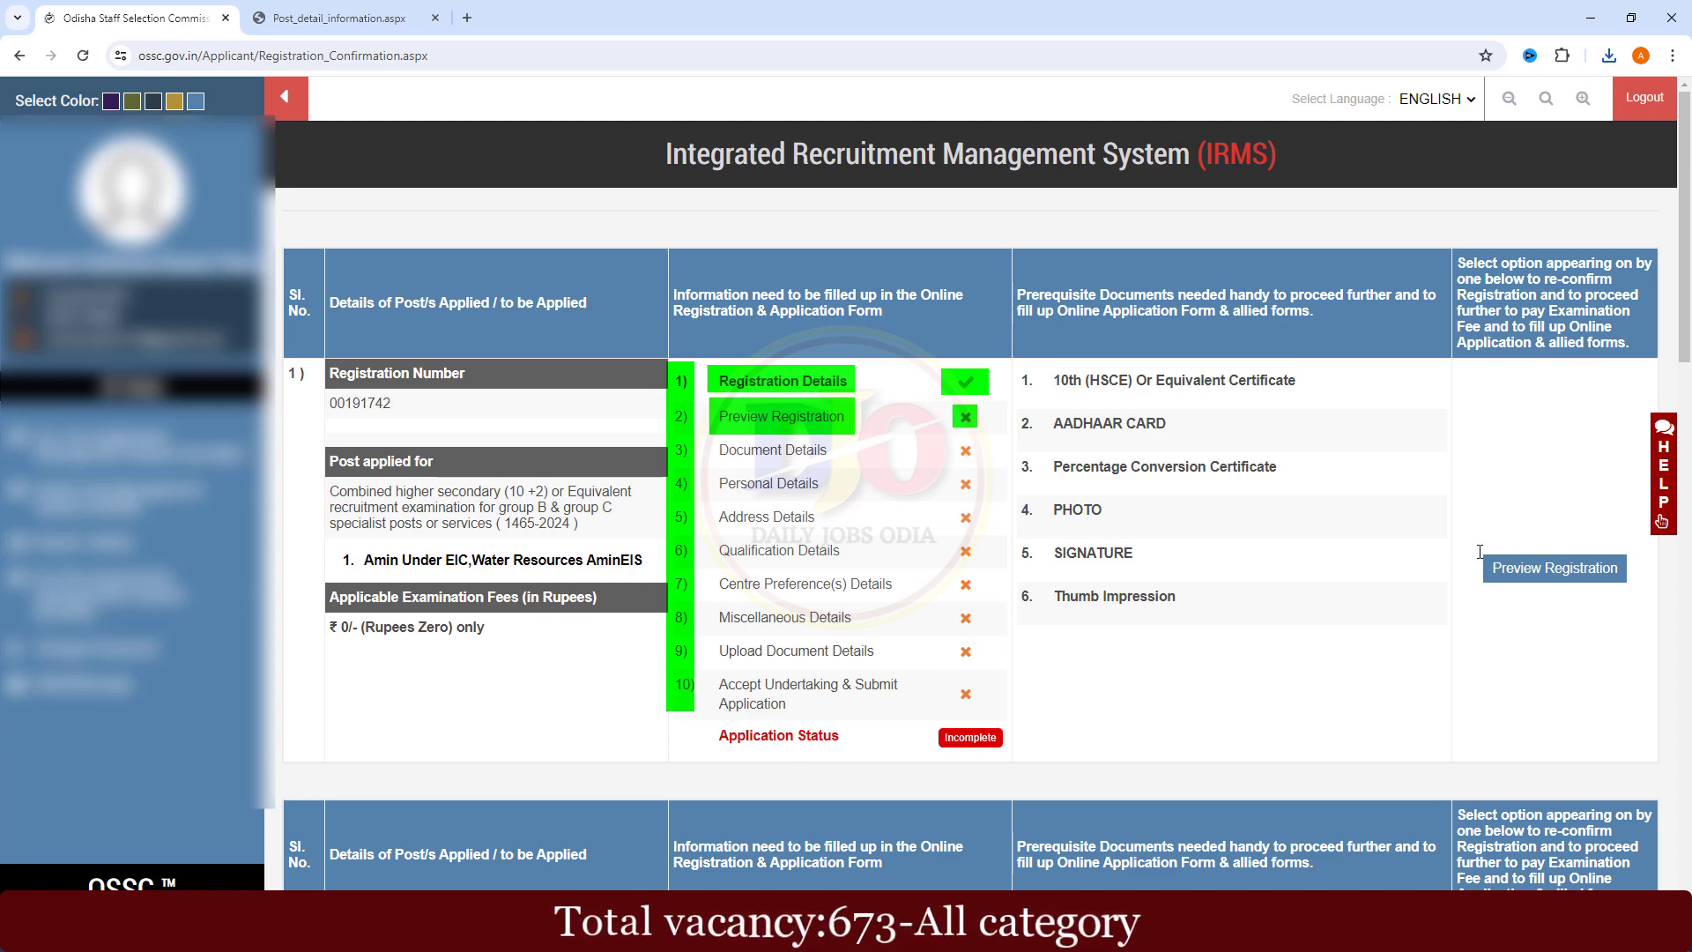
Preview the submitted registration for the combined higher secondary post and confirm its details.
{"action": "left_click_drag", "start_coordinate": [1471, 540], "coordinate": [1645, 607]}
{"action": "left_click", "coordinate": [1577, 569]}
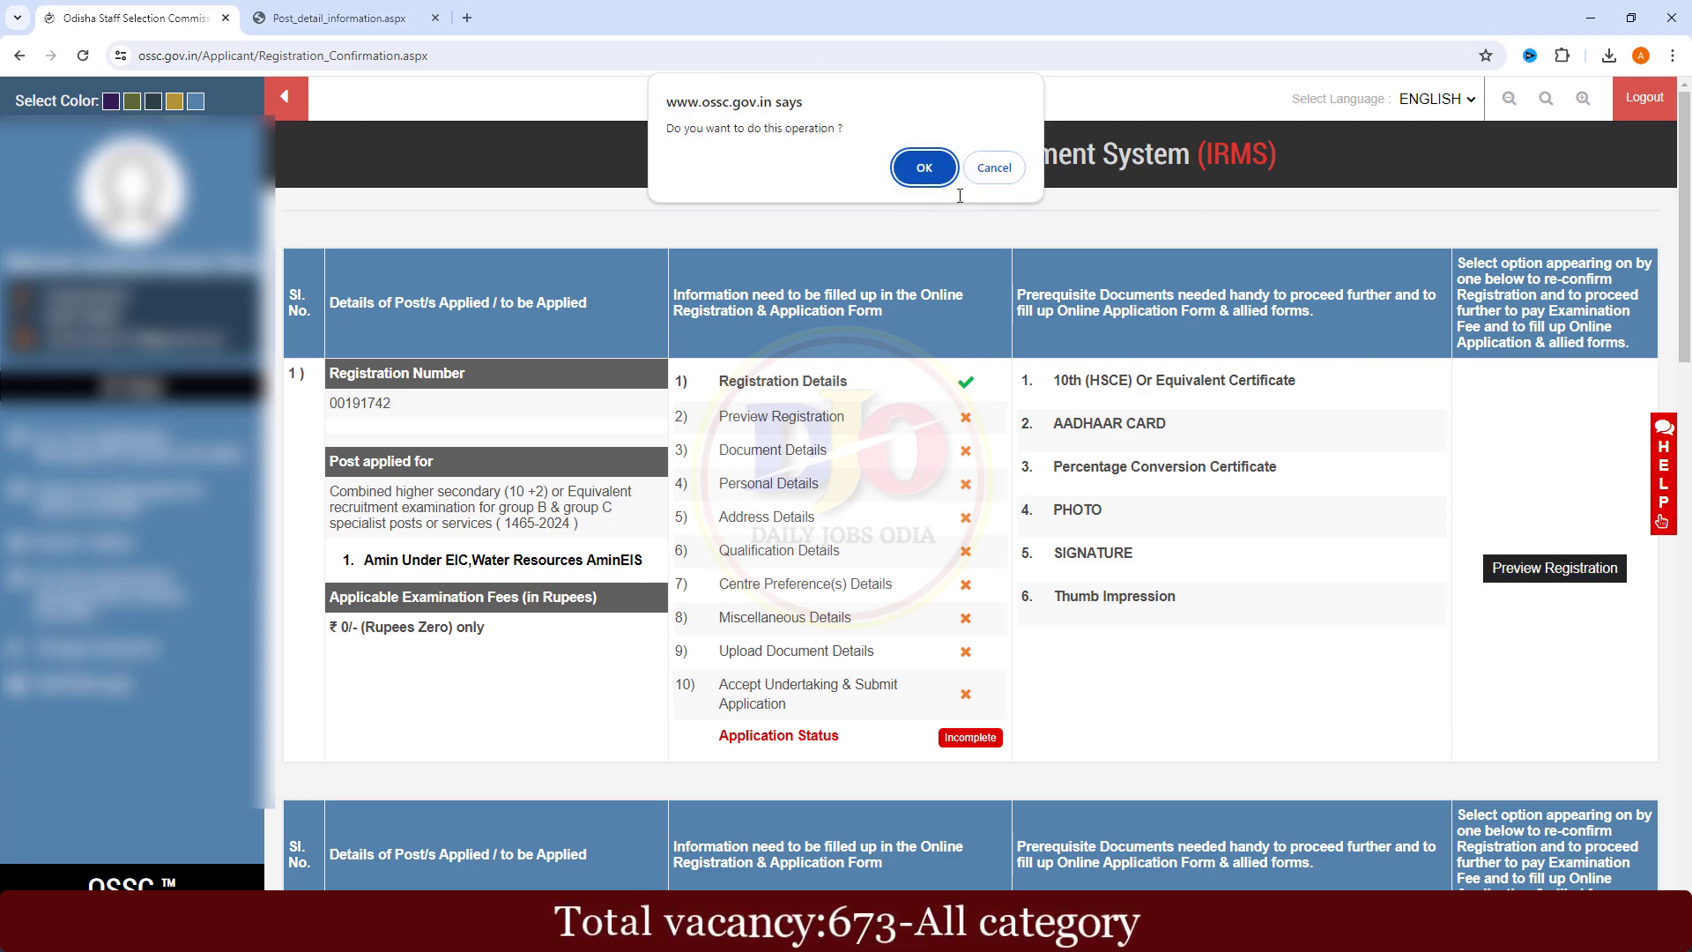
{"action": "left_click", "coordinate": [924, 168]}
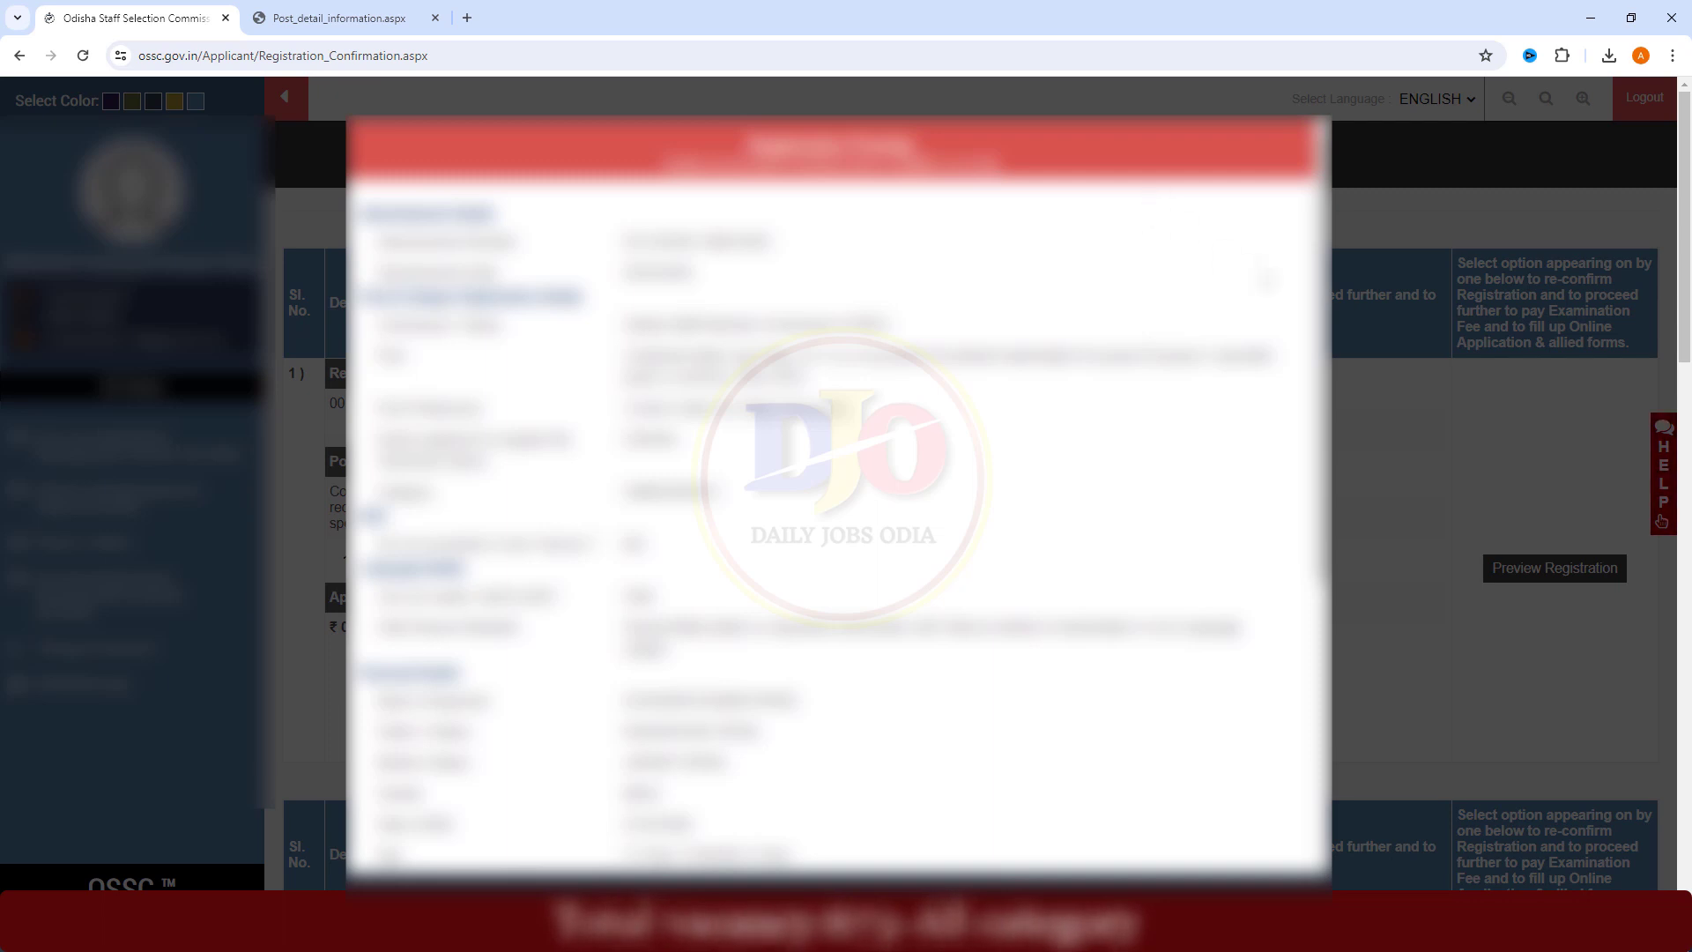
{"action": "scroll", "coordinate": [837, 493], "scroll_direction": "down", "scroll_amount": 5}
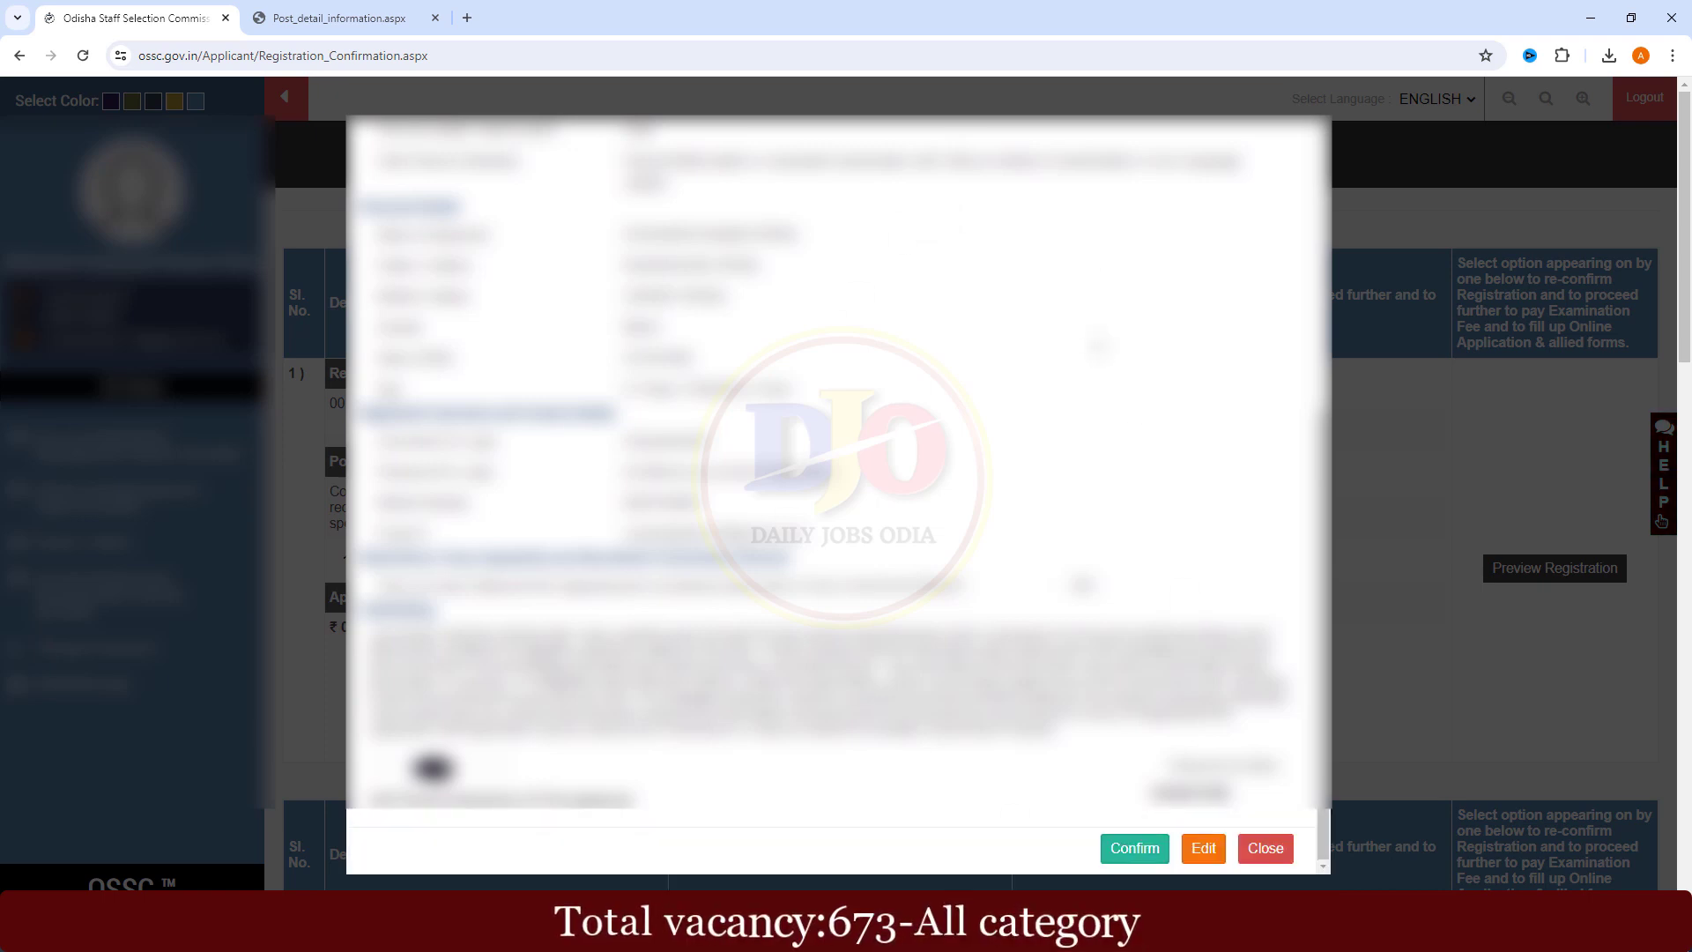
{"action": "left_click", "coordinate": [1200, 846]}
{"action": "left_click", "coordinate": [1135, 846]}
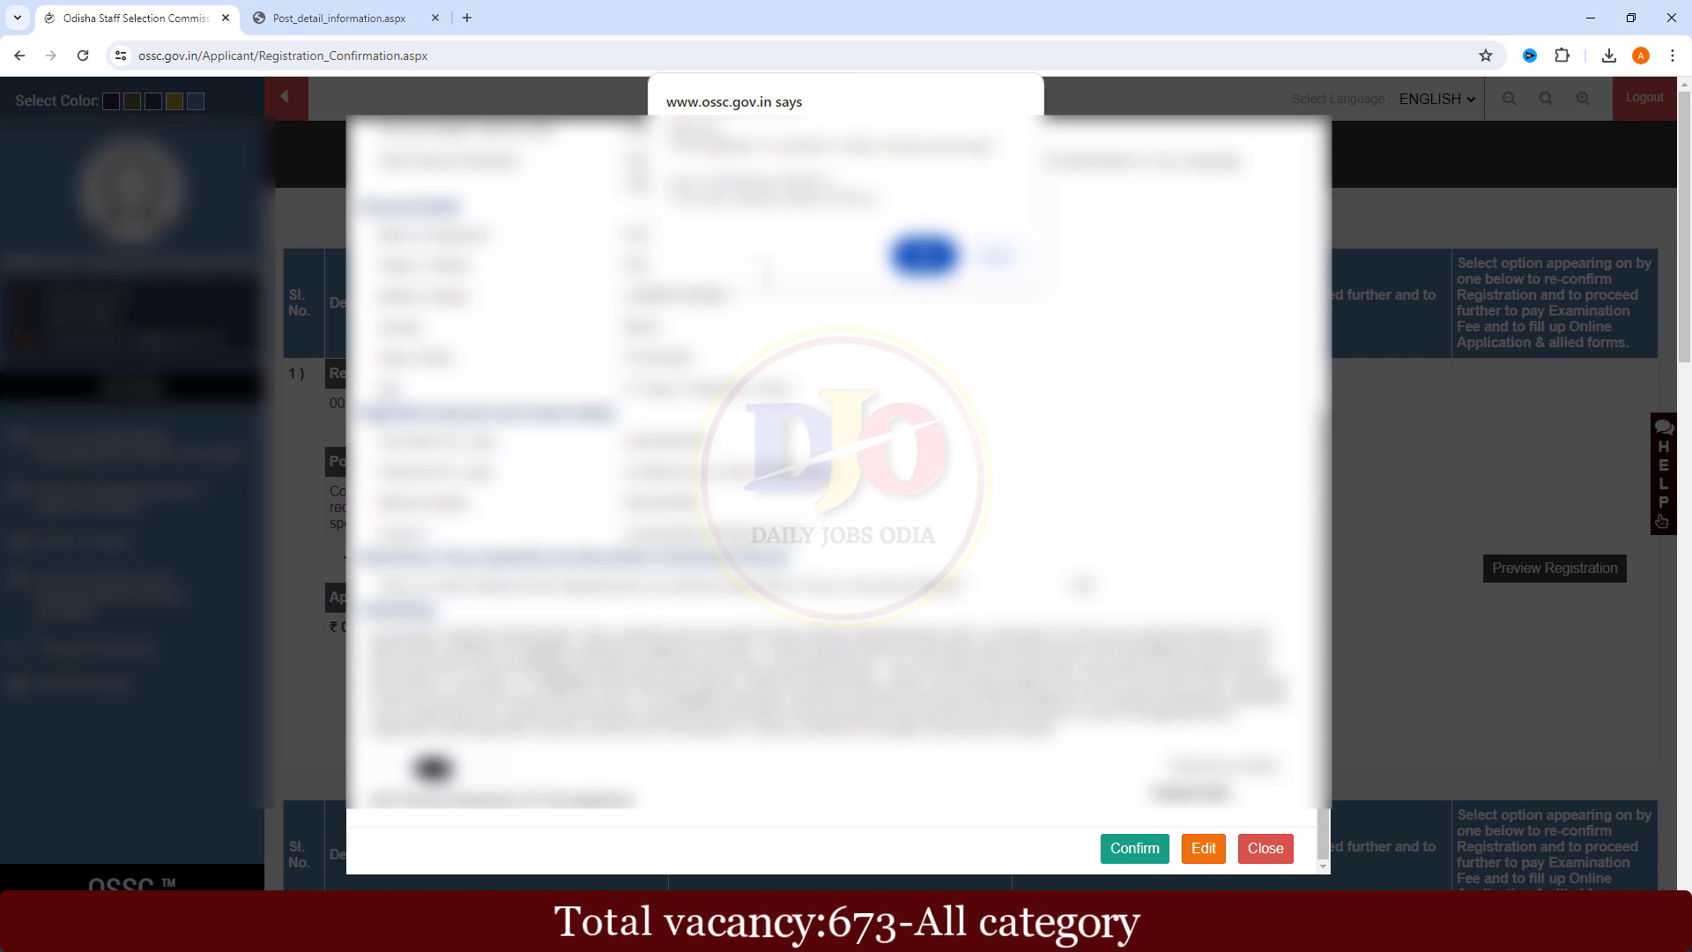
{"action": "left_click", "coordinate": [922, 255]}
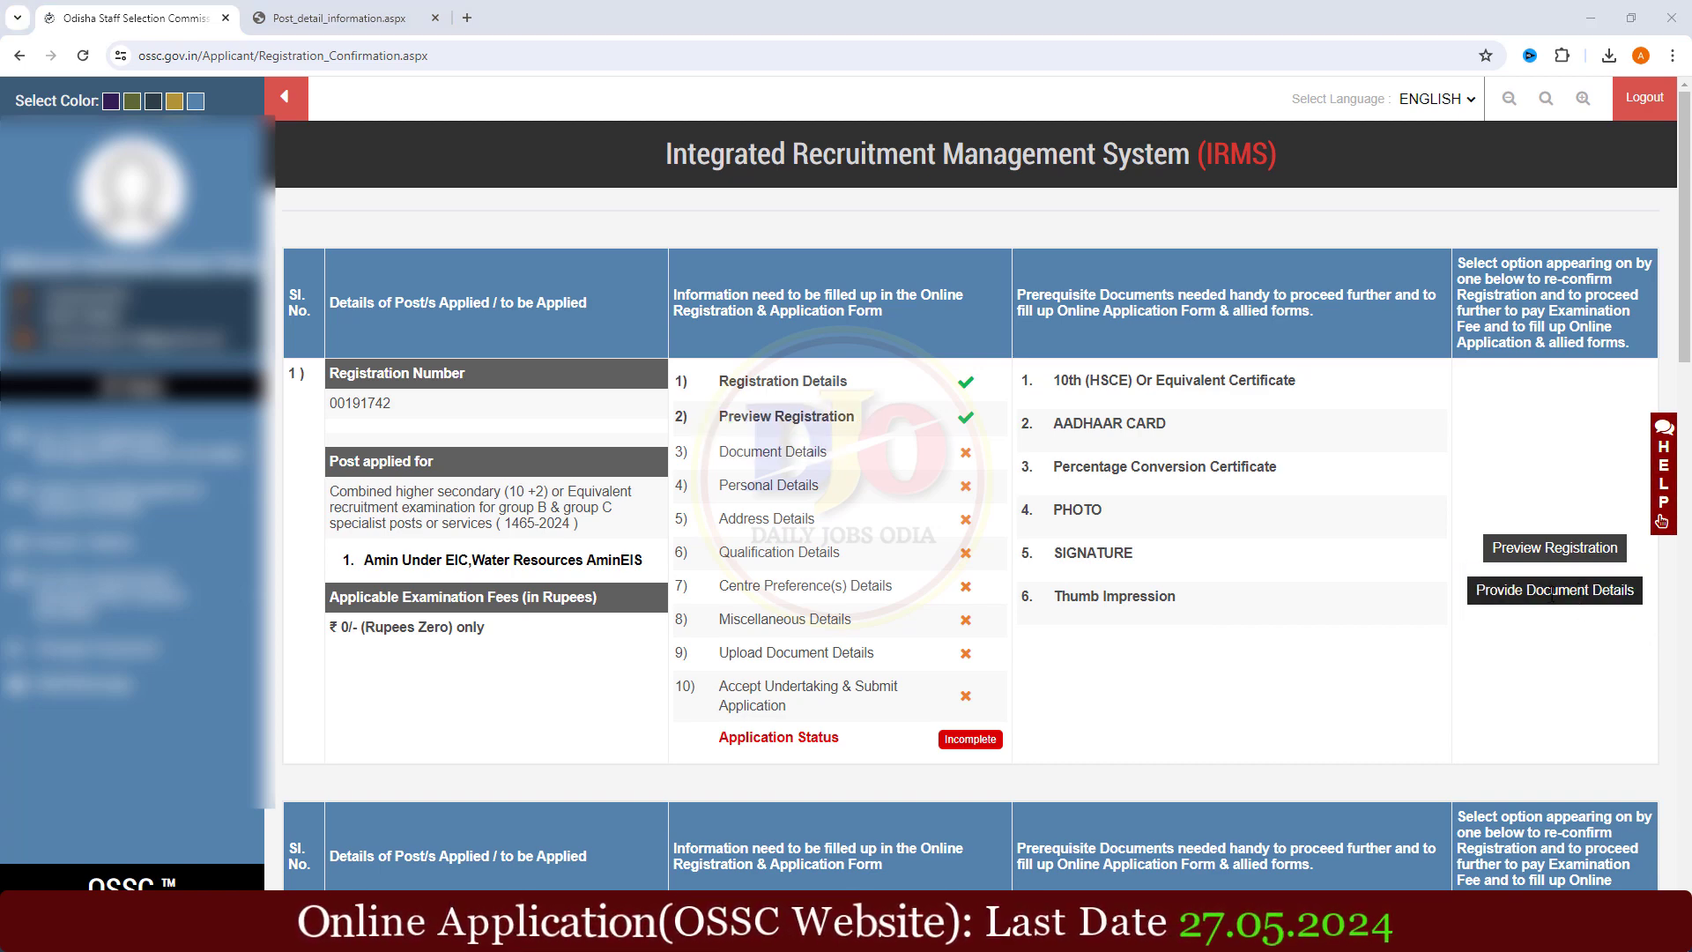
Open the document details for the registered post and submit the AADHAAR CARD ID proof and 10th (HSCE) certificate details.
{"action": "left_click", "coordinate": [1552, 591]}
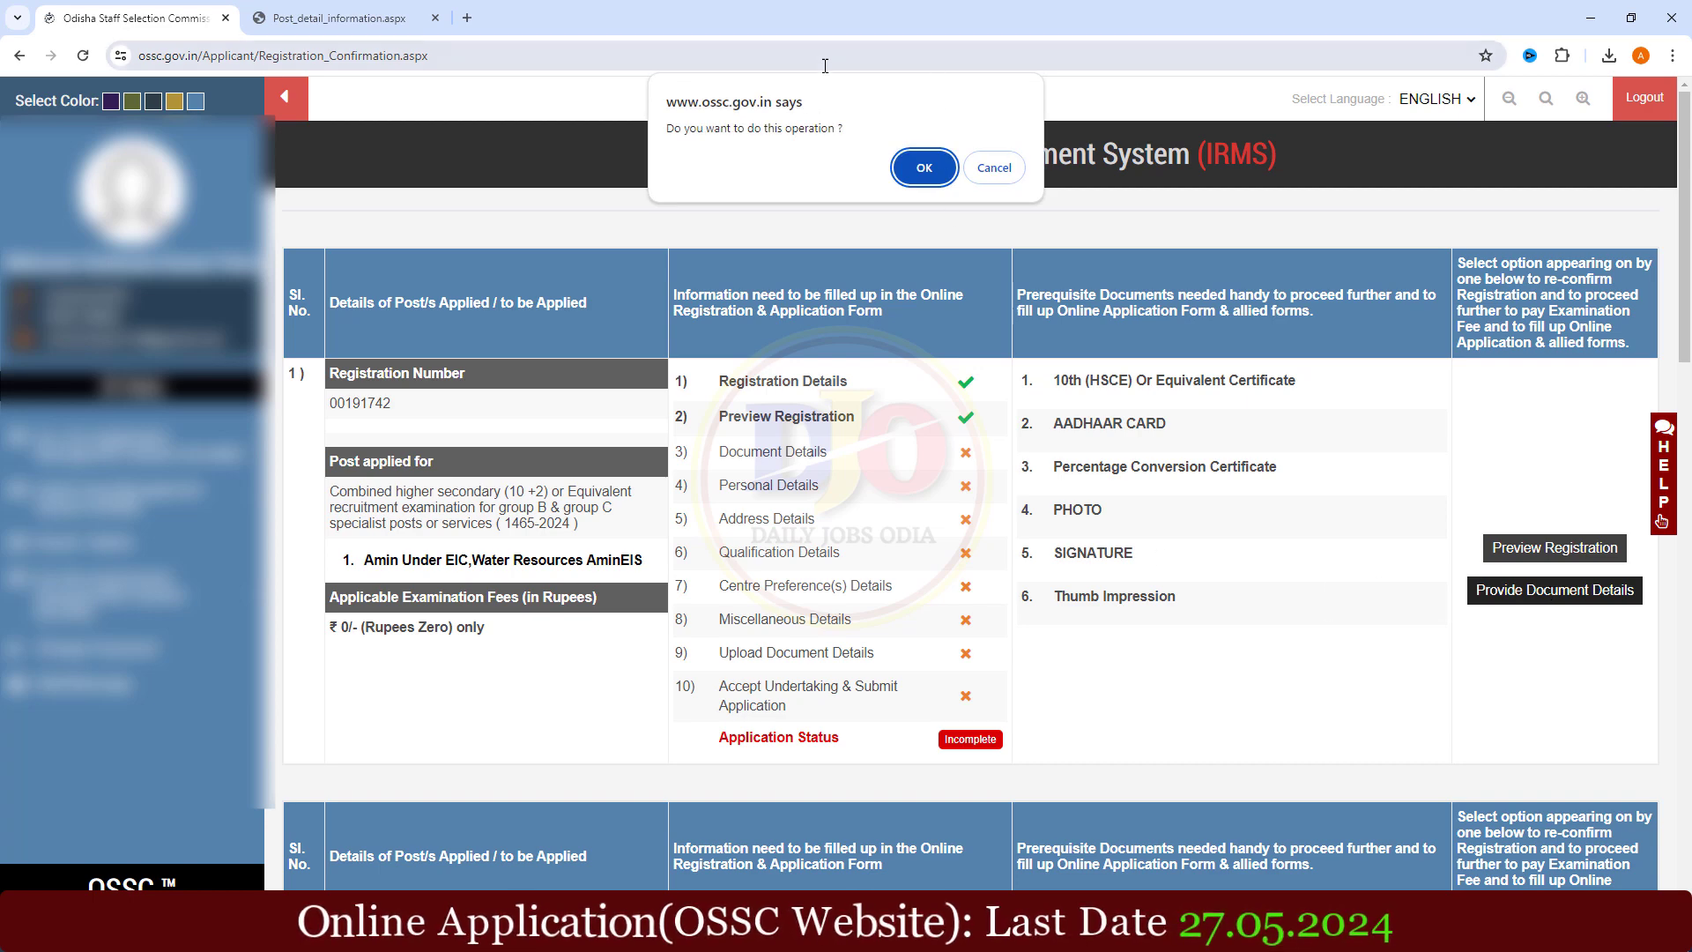
{"action": "left_click", "coordinate": [924, 168]}
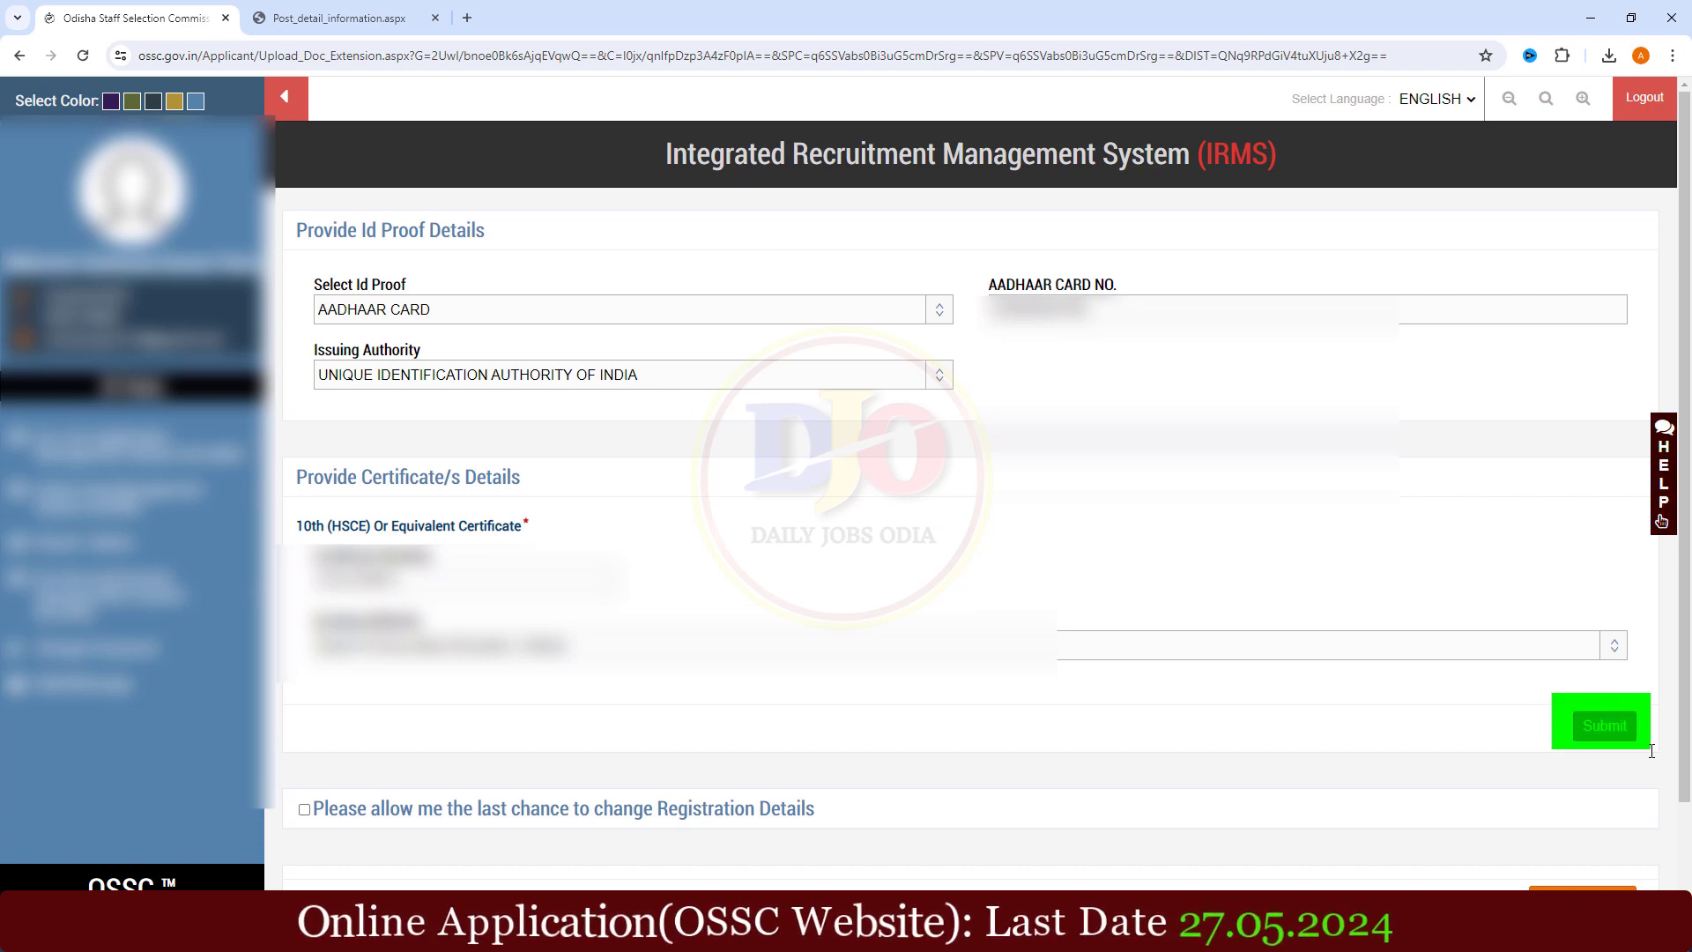
{"action": "left_click", "coordinate": [1604, 729]}
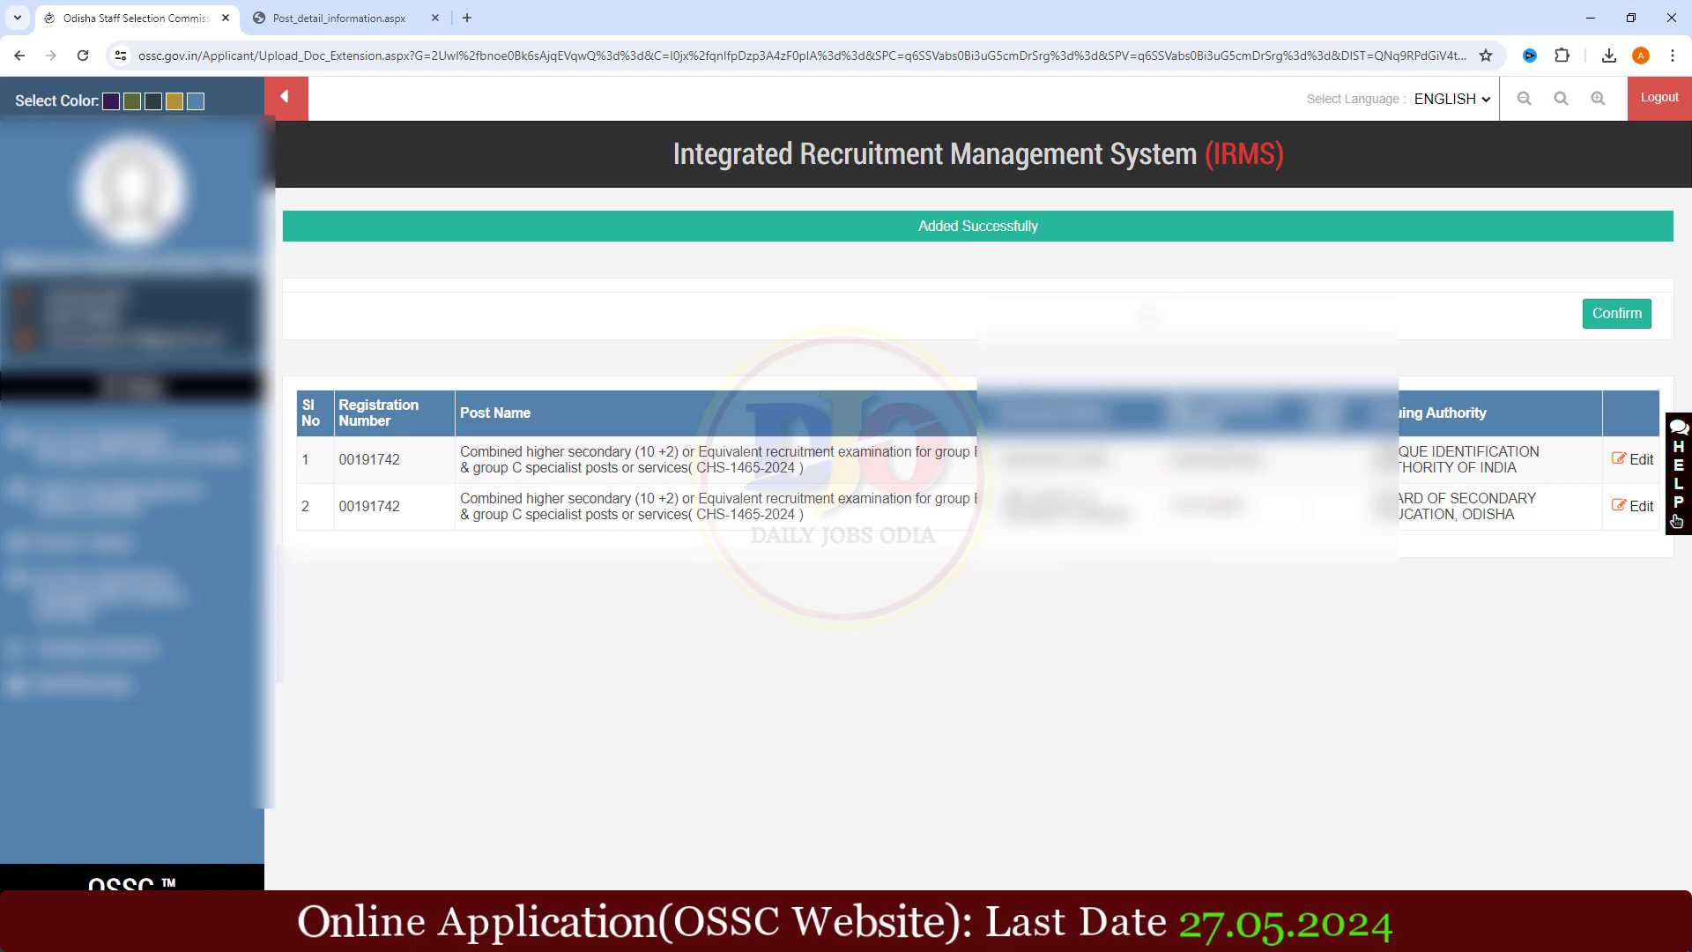
Confirm the added ID proof and certificate details as final, accepting that they can no longer be edited.
{"action": "left_click_drag", "start_coordinate": [905, 209], "coordinate": [1052, 238]}
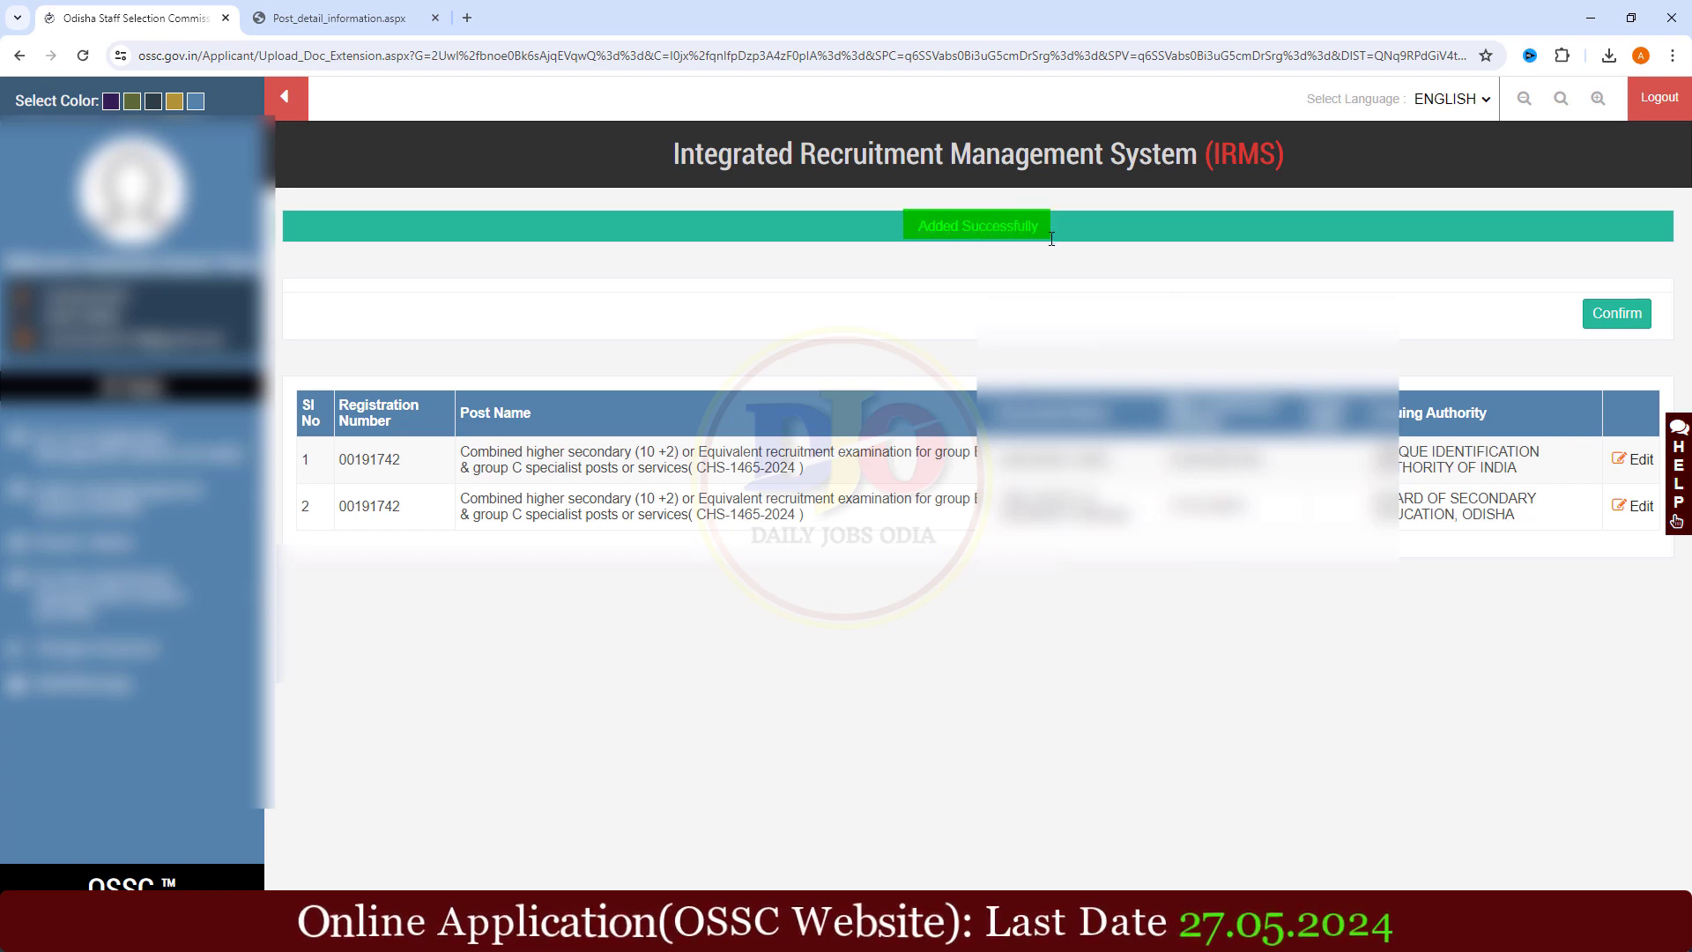
{"action": "left_click_drag", "start_coordinate": [1576, 290], "coordinate": [1658, 342]}
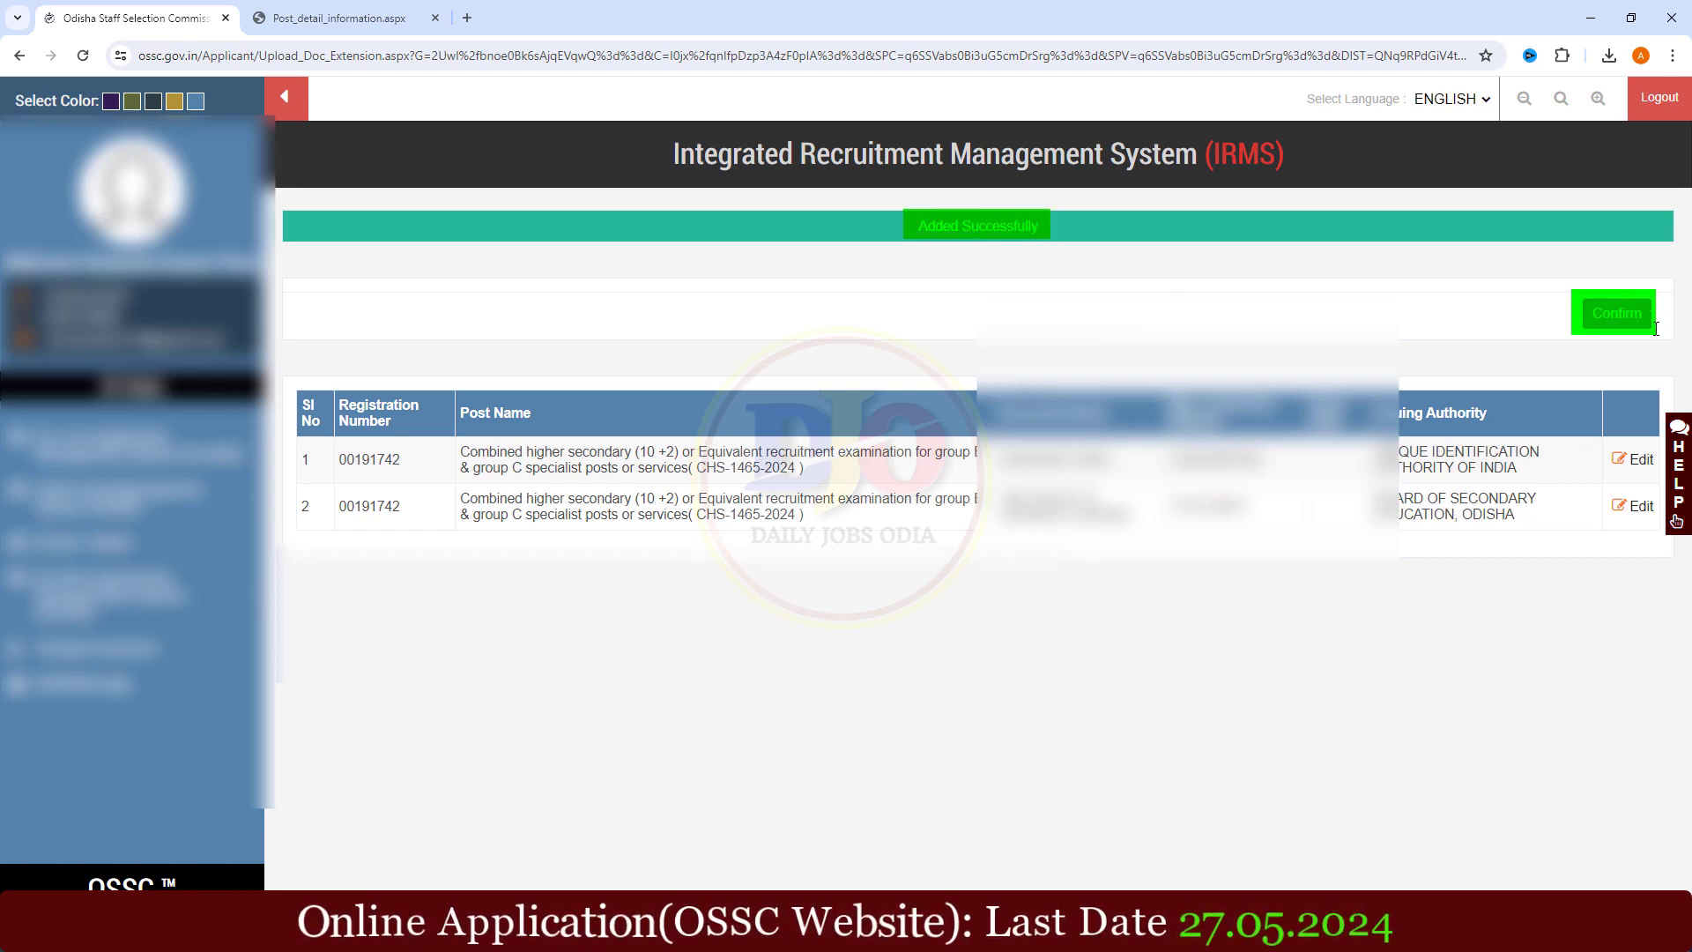
{"action": "left_click", "coordinate": [1618, 300]}
{"action": "left_click", "coordinate": [1620, 308]}
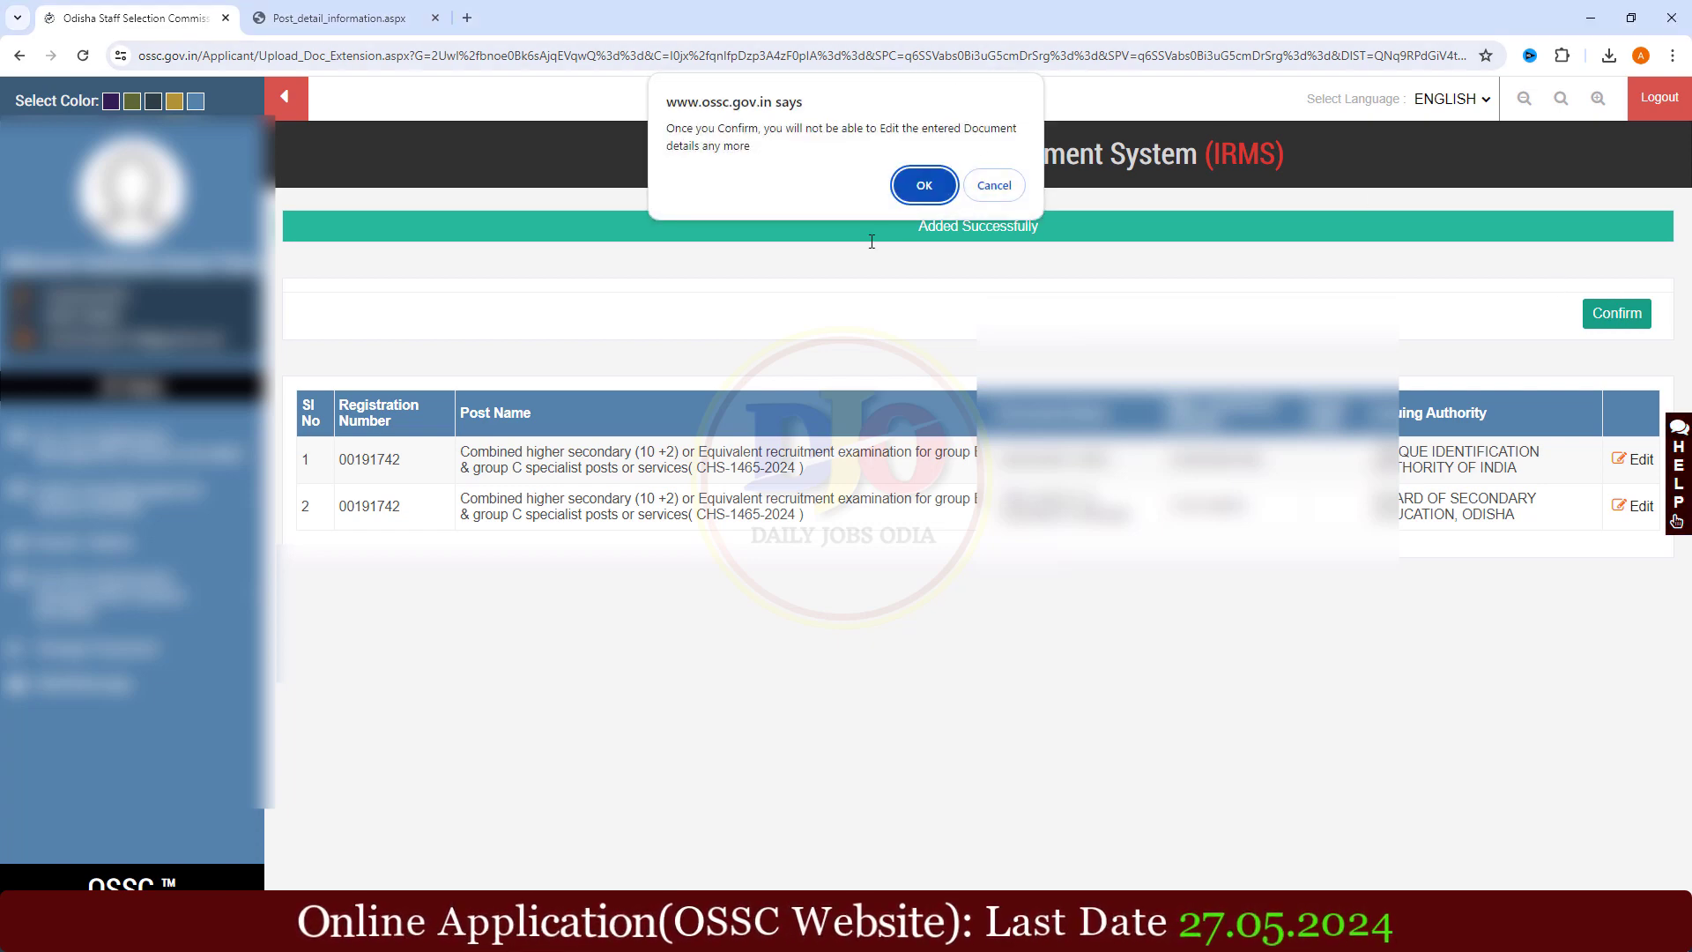
{"action": "left_click", "coordinate": [923, 186]}
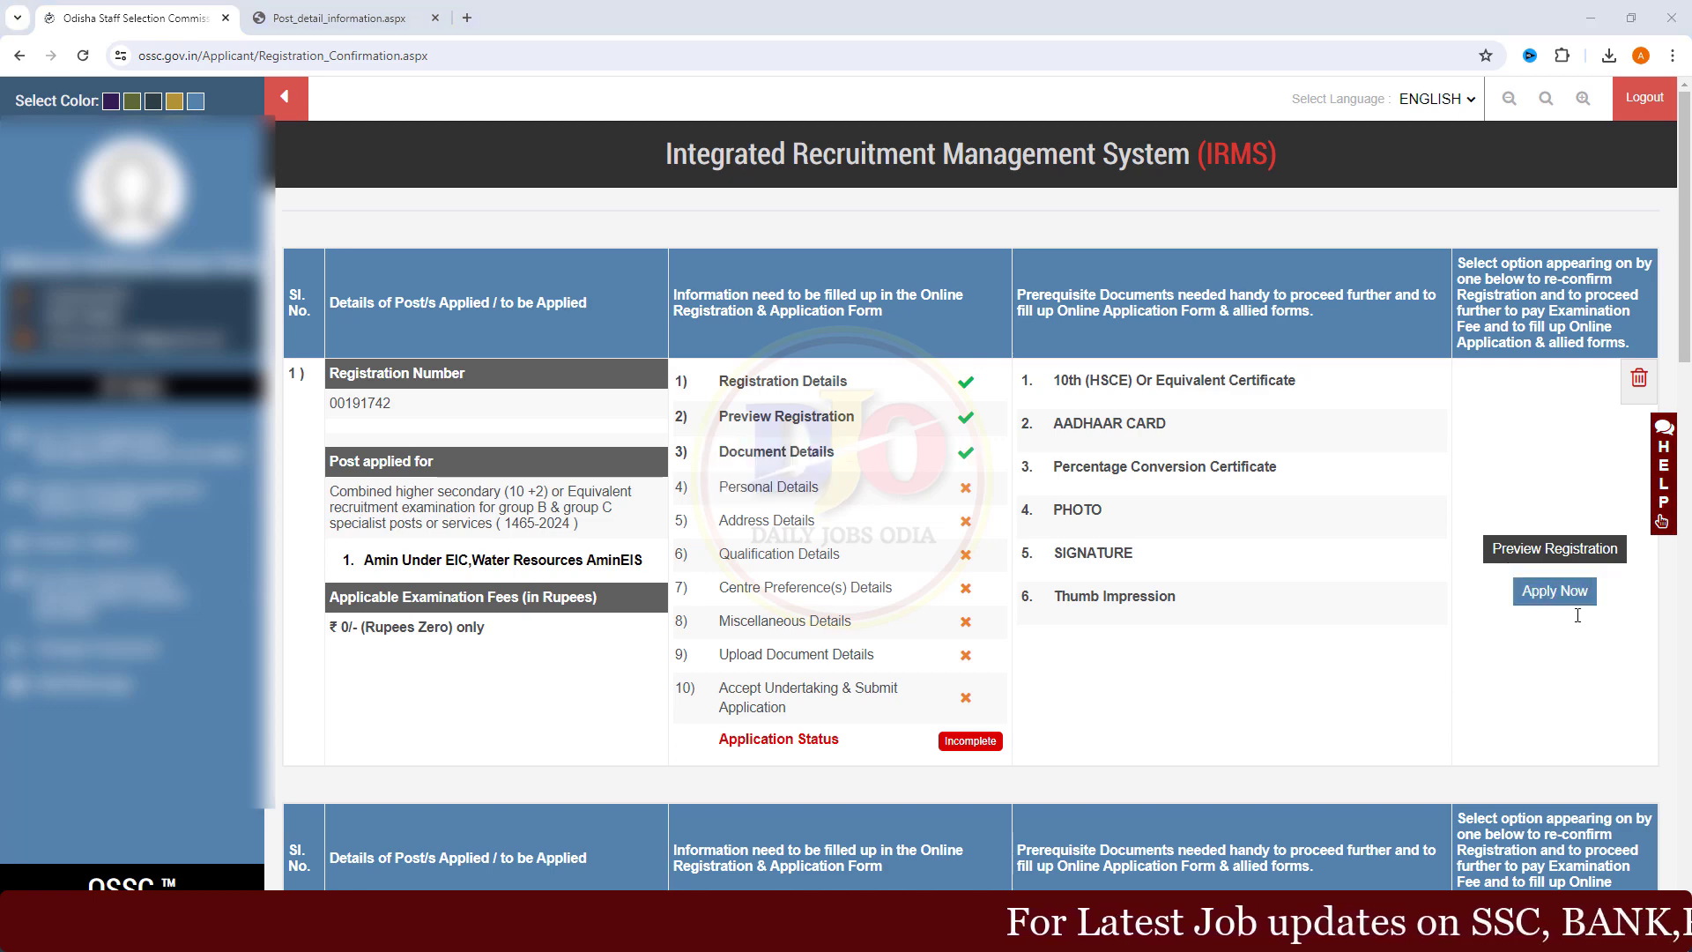
Start the application for the combined higher secondary post and review the prefilled registration details down to the marital status field.
{"action": "left_click", "coordinate": [1555, 590]}
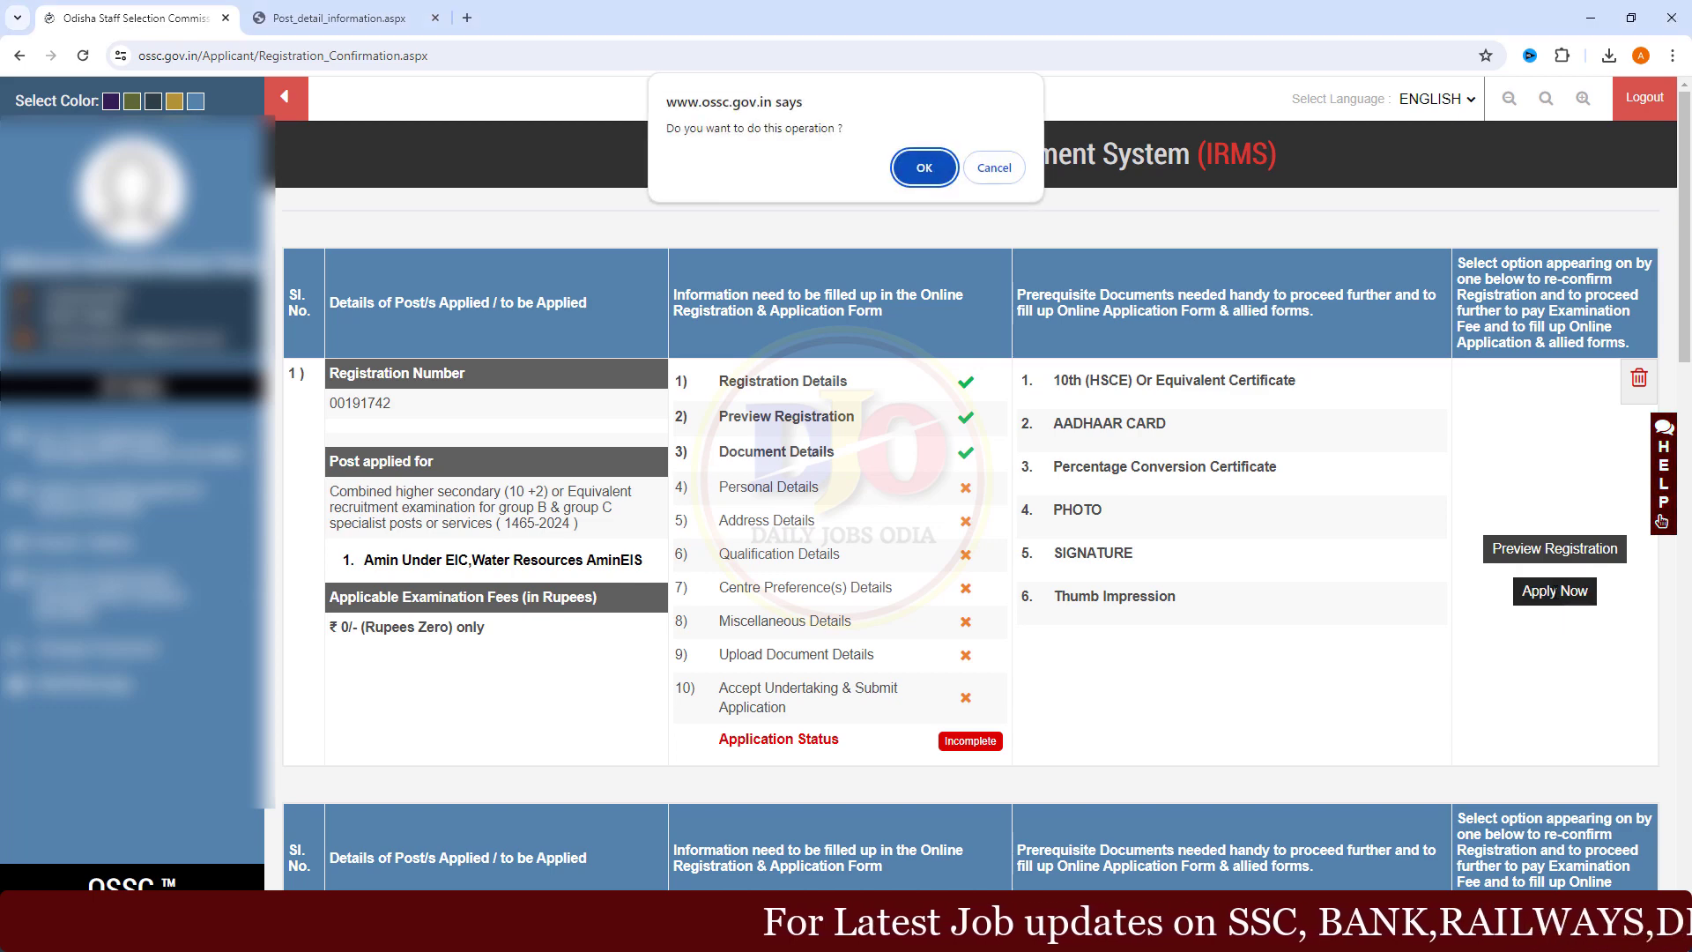
{"action": "left_click", "coordinate": [934, 171]}
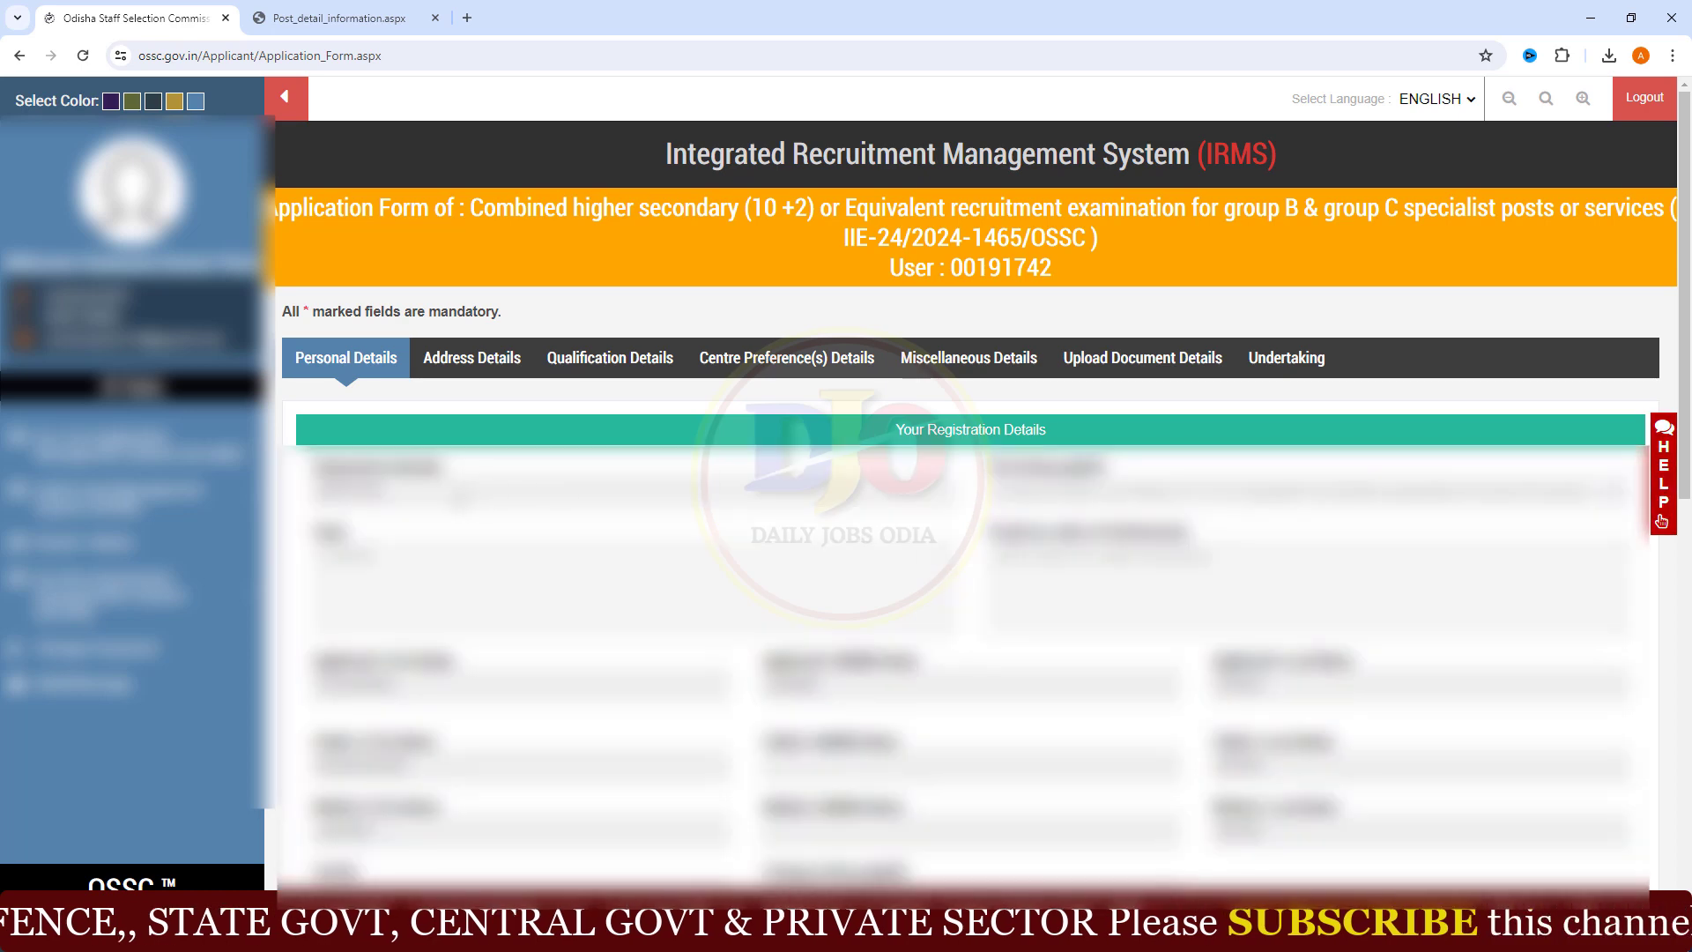
{"action": "scroll", "coordinate": [1685, 206], "scroll_direction": "down", "scroll_amount": 2}
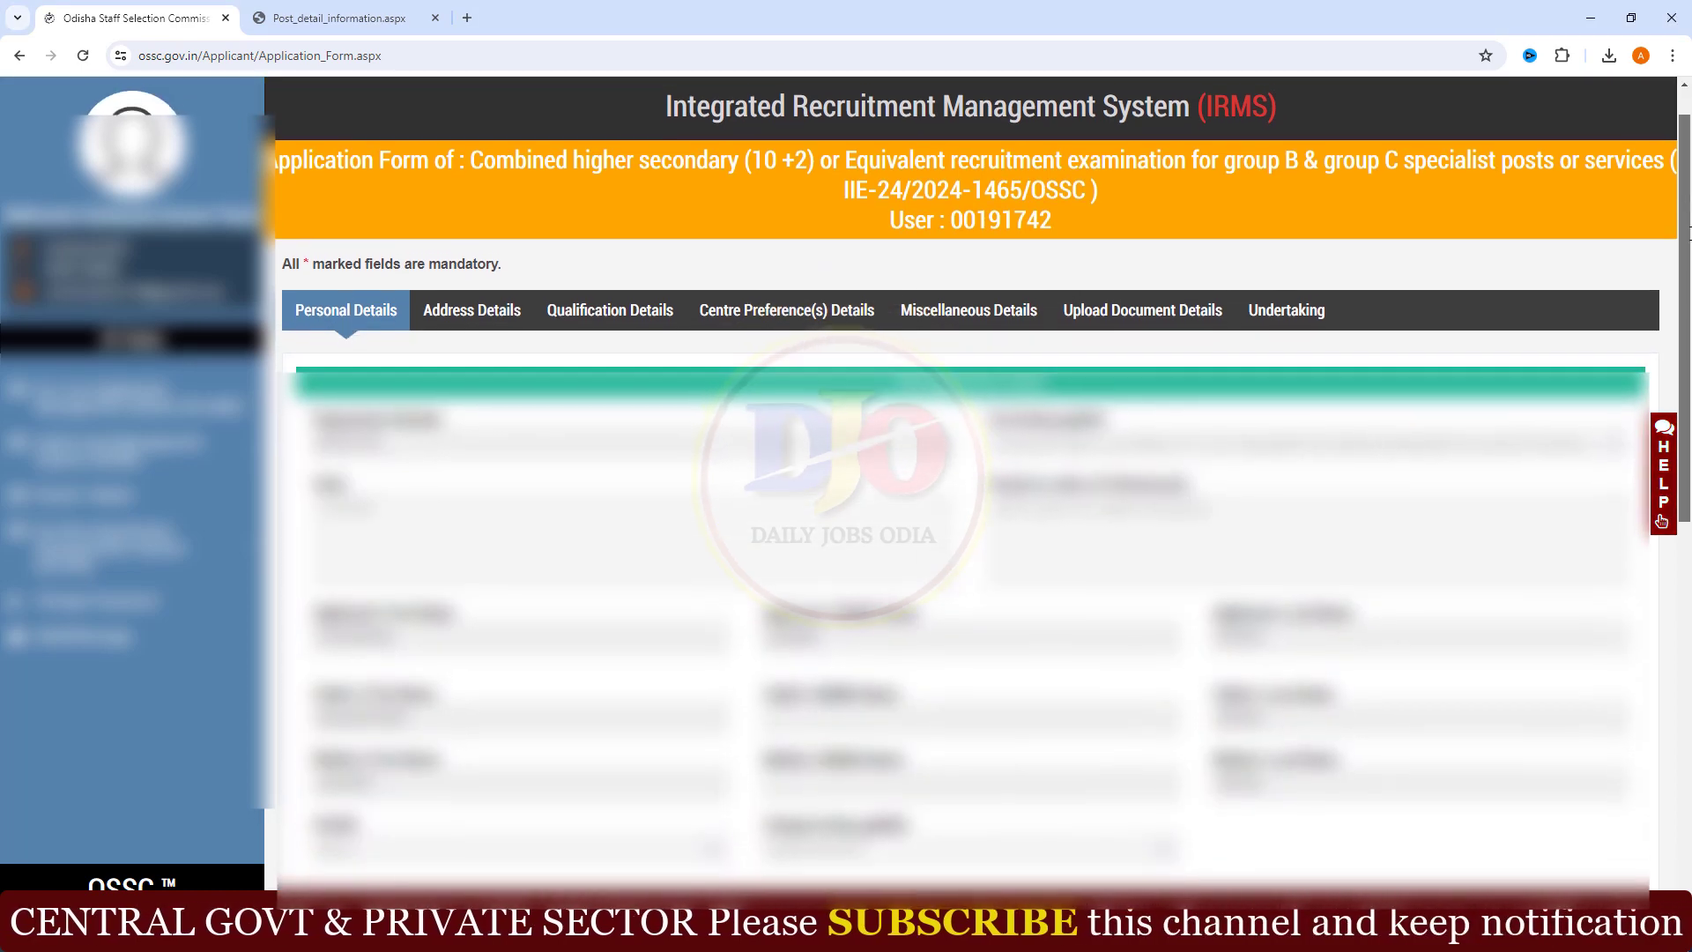
{"action": "scroll", "coordinate": [969, 506], "scroll_direction": "down", "scroll_amount": 4}
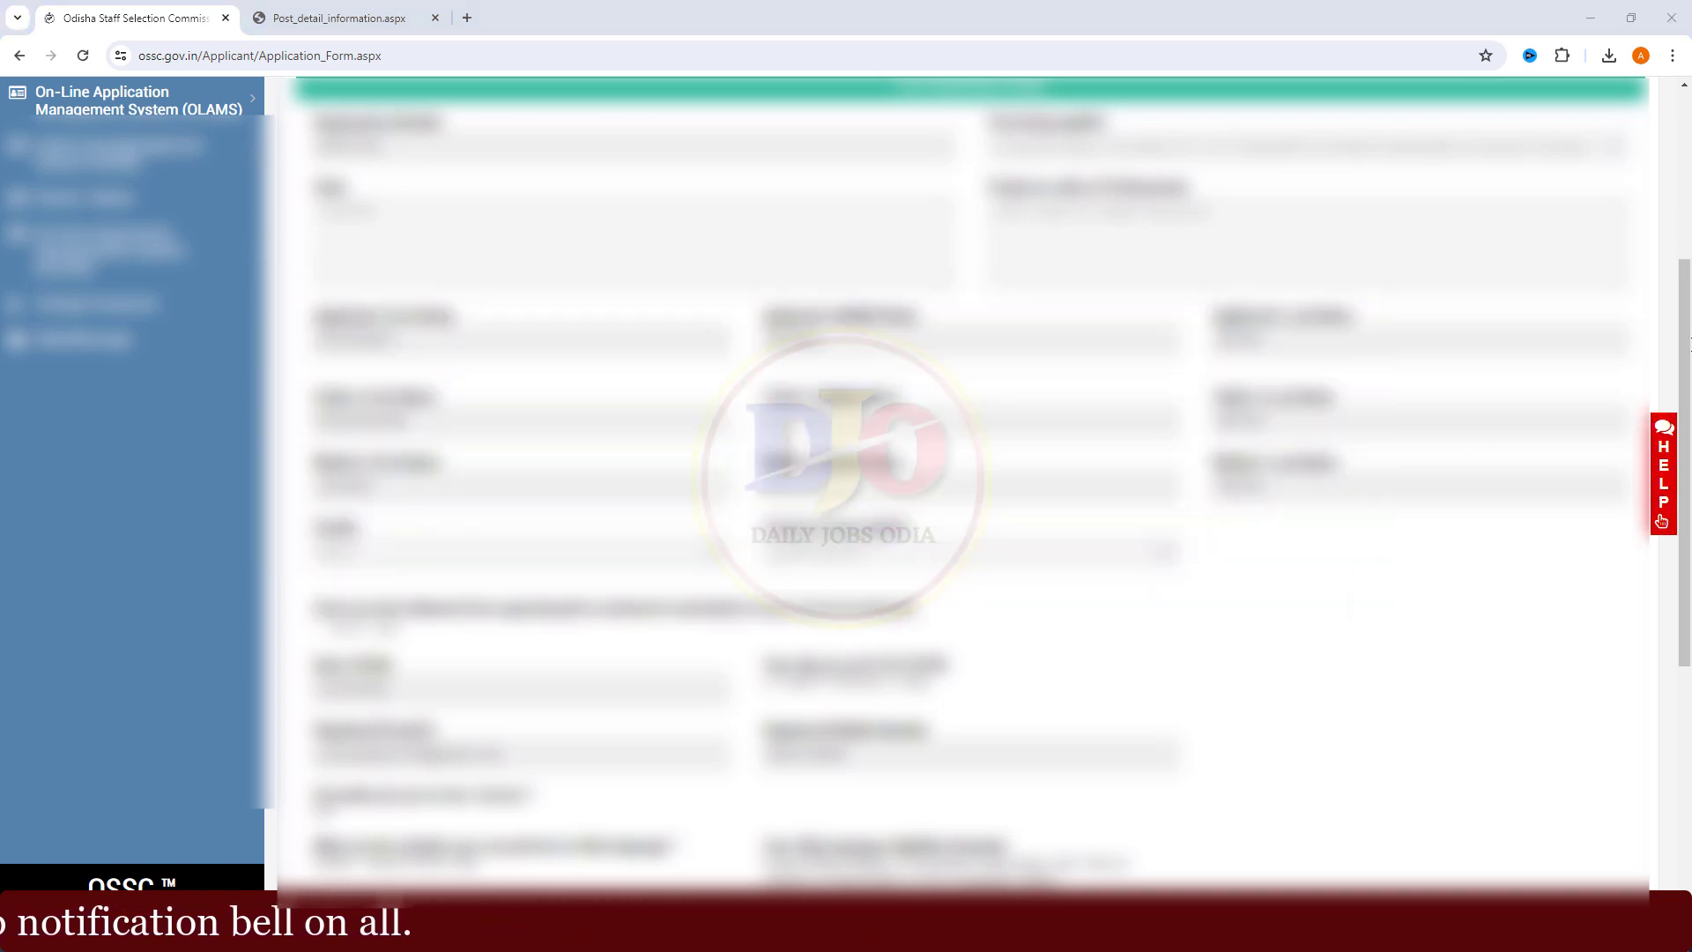
{"action": "scroll", "coordinate": [1661, 521], "scroll_direction": "down", "scroll_amount": 3}
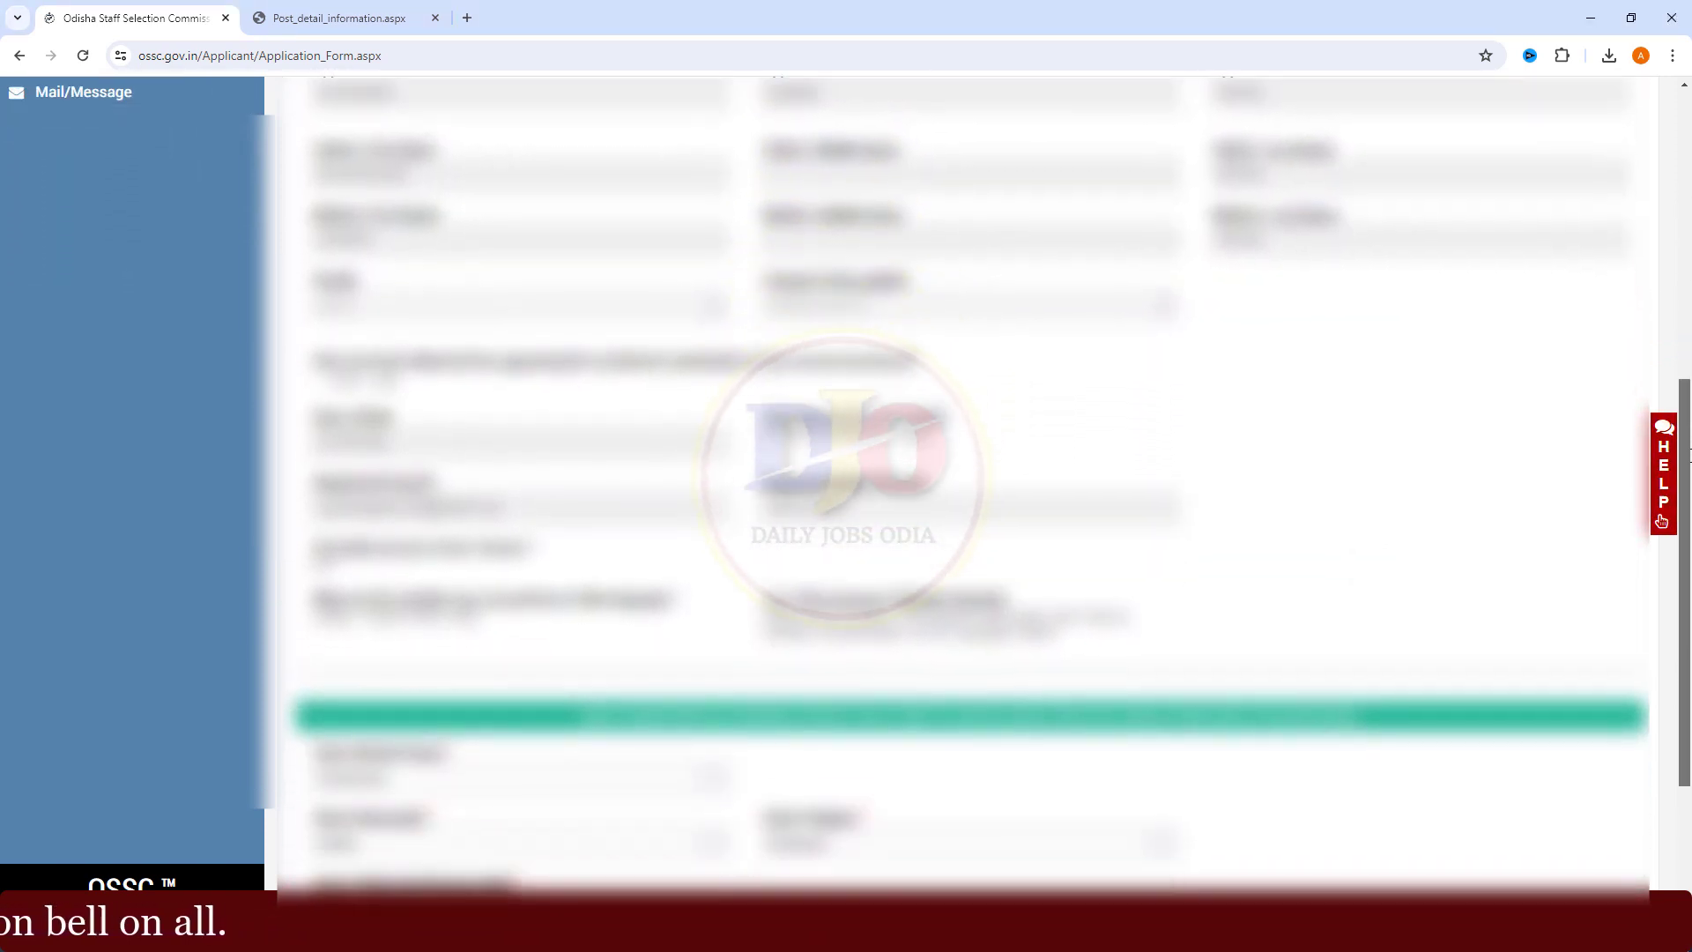
{"action": "scroll", "coordinate": [1661, 521], "scroll_direction": "down", "scroll_amount": 3}
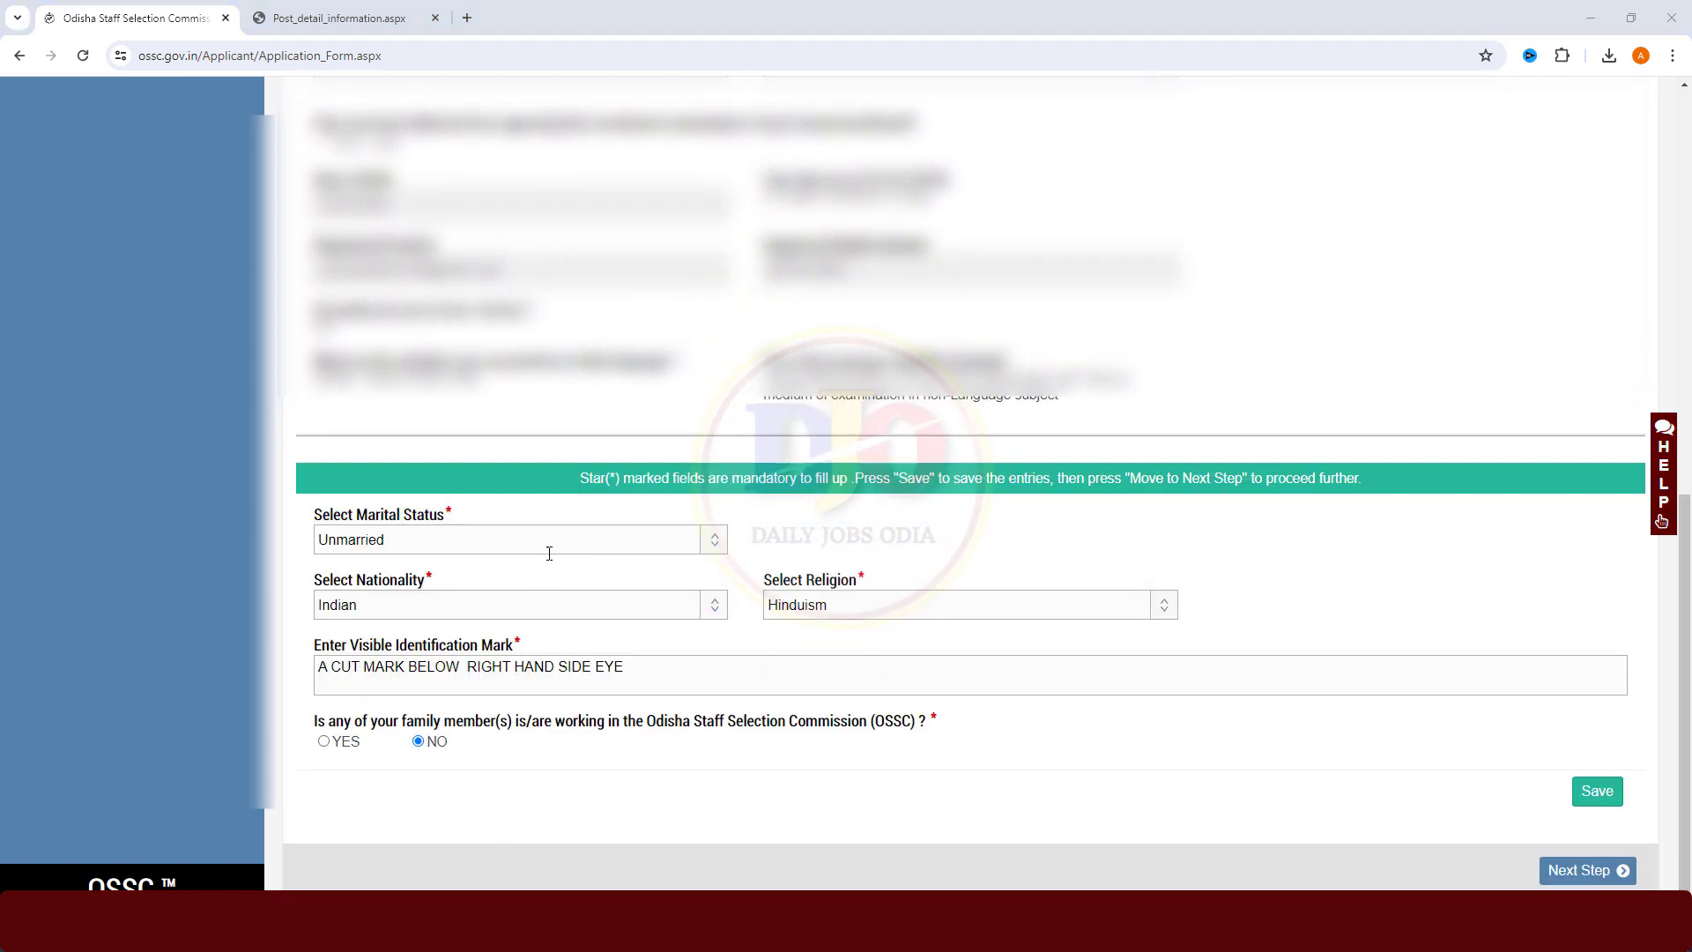
Keep the marital status as Unmarried, save the personal details and proceed to the address details.
{"action": "left_click", "coordinate": [502, 537]}
{"action": "left_click", "coordinate": [503, 537]}
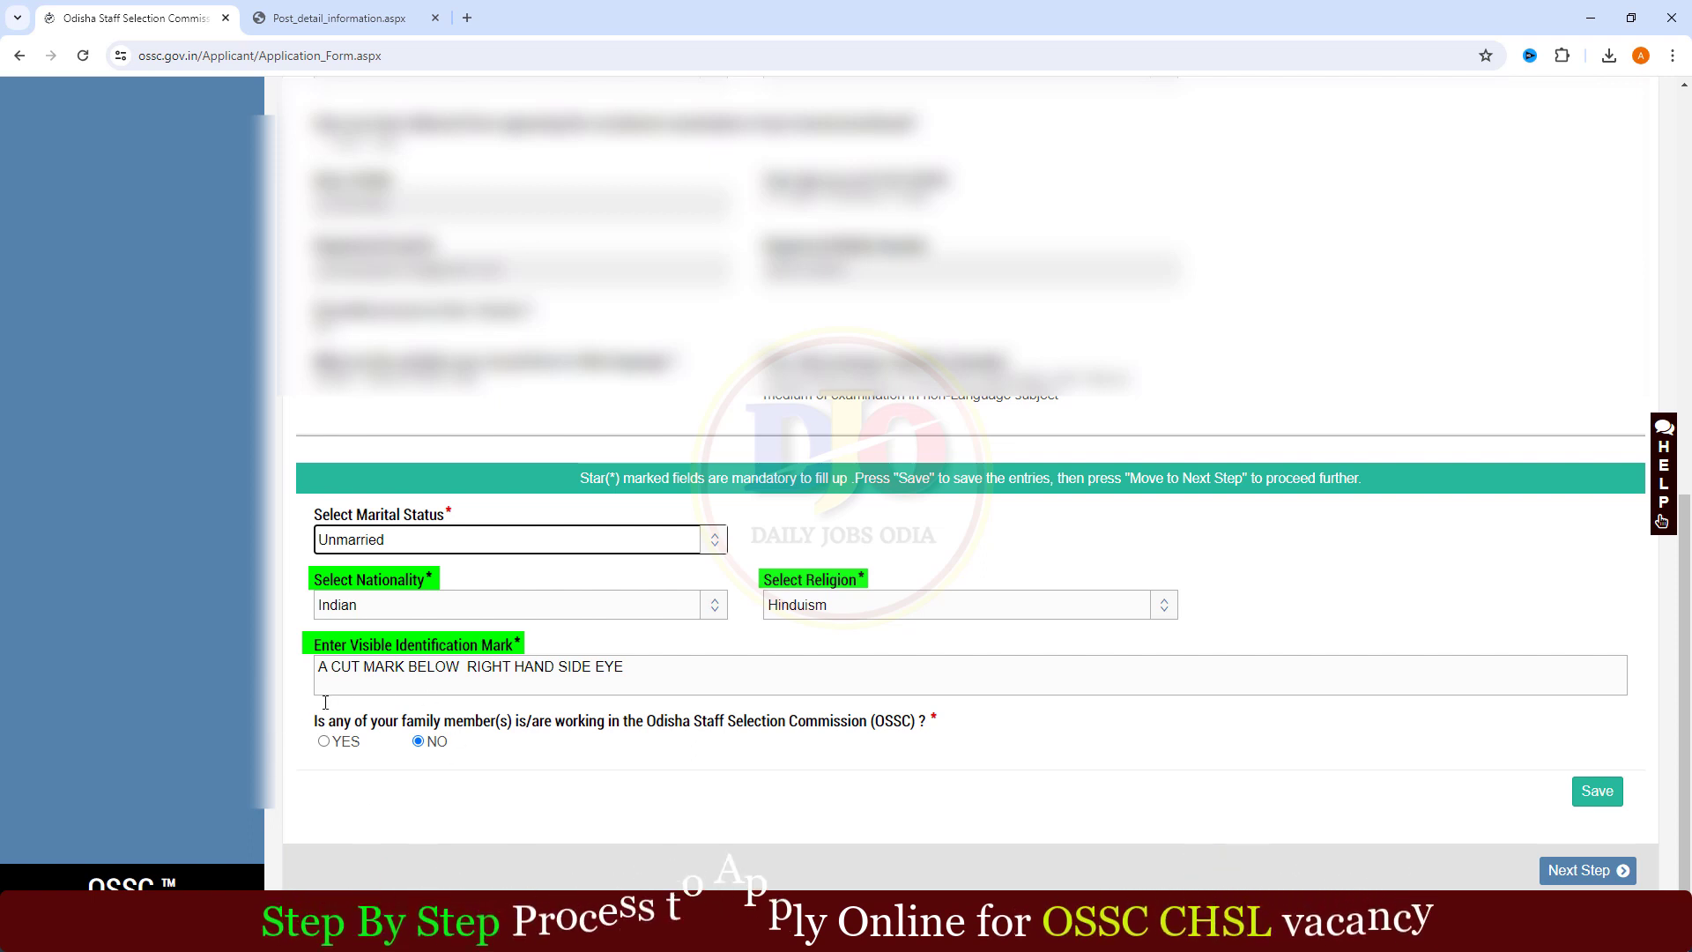
{"action": "left_click", "coordinate": [1597, 791]}
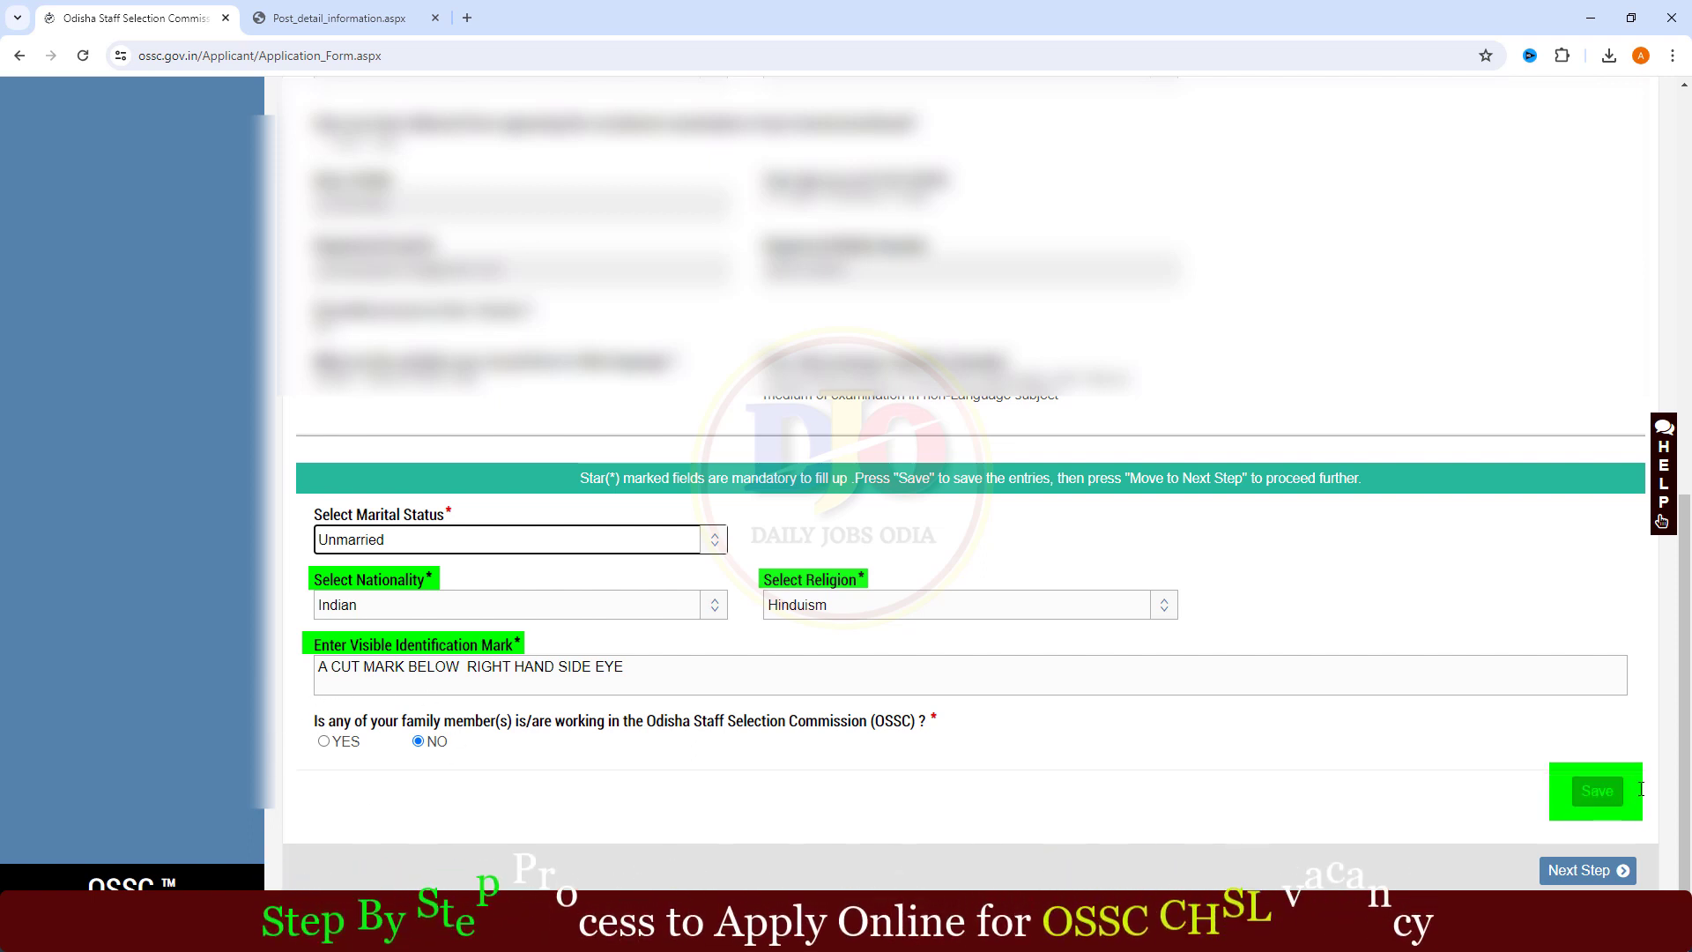
{"action": "left_click", "coordinate": [1598, 791]}
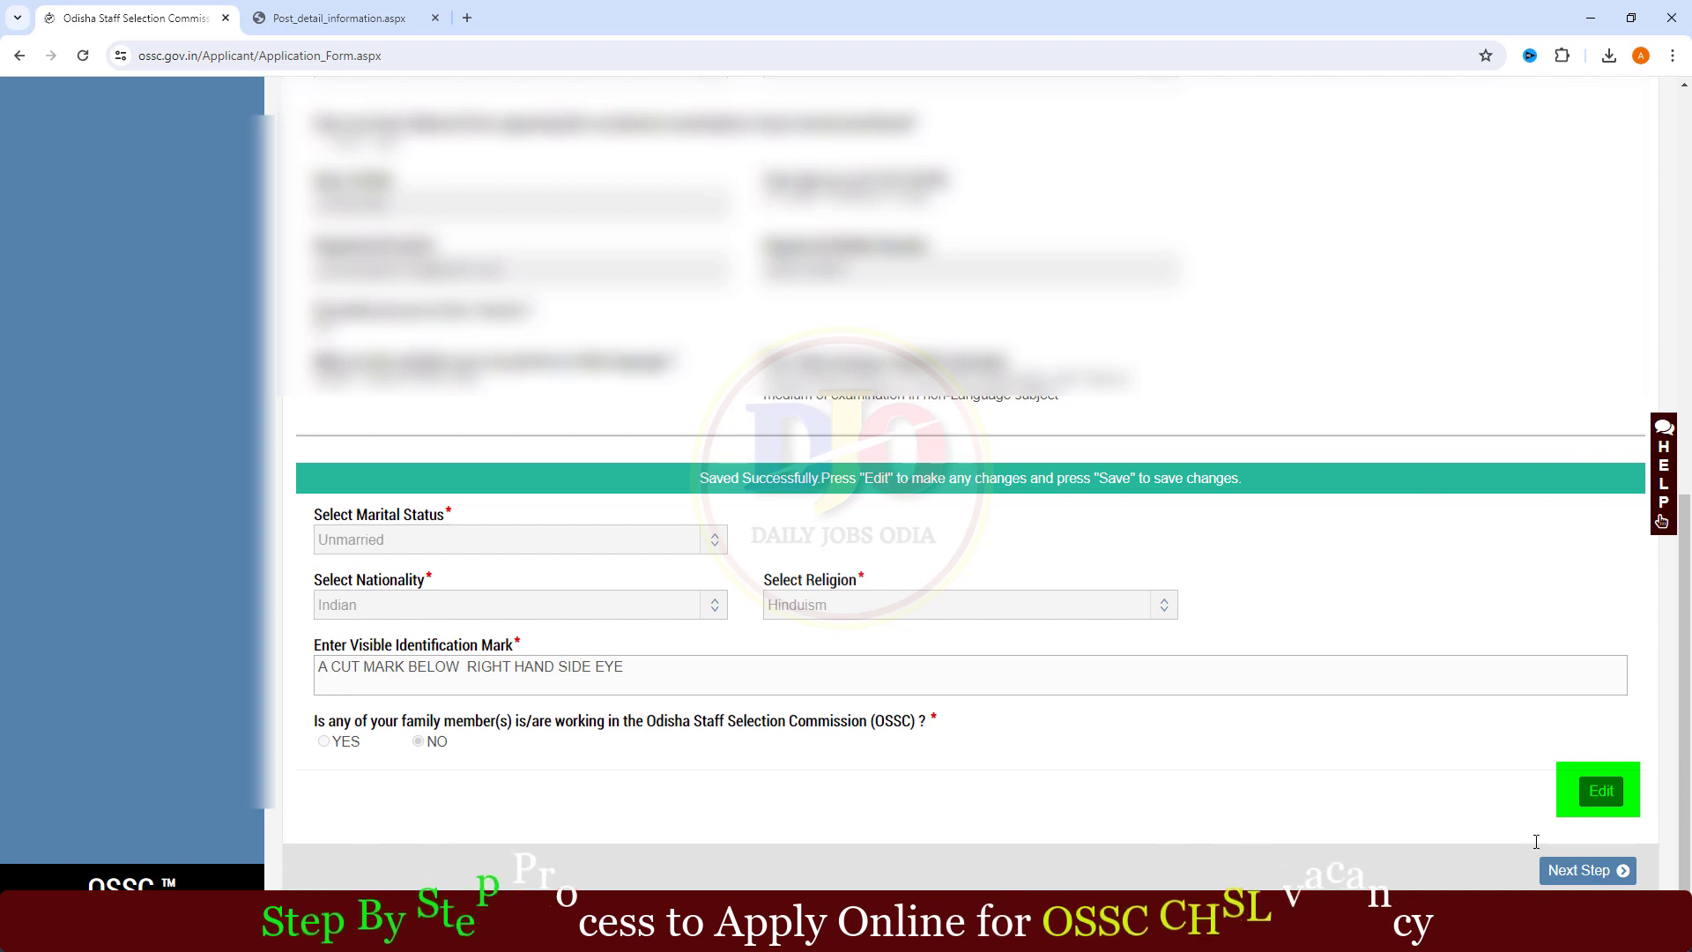
{"action": "left_click", "coordinate": [1621, 871]}
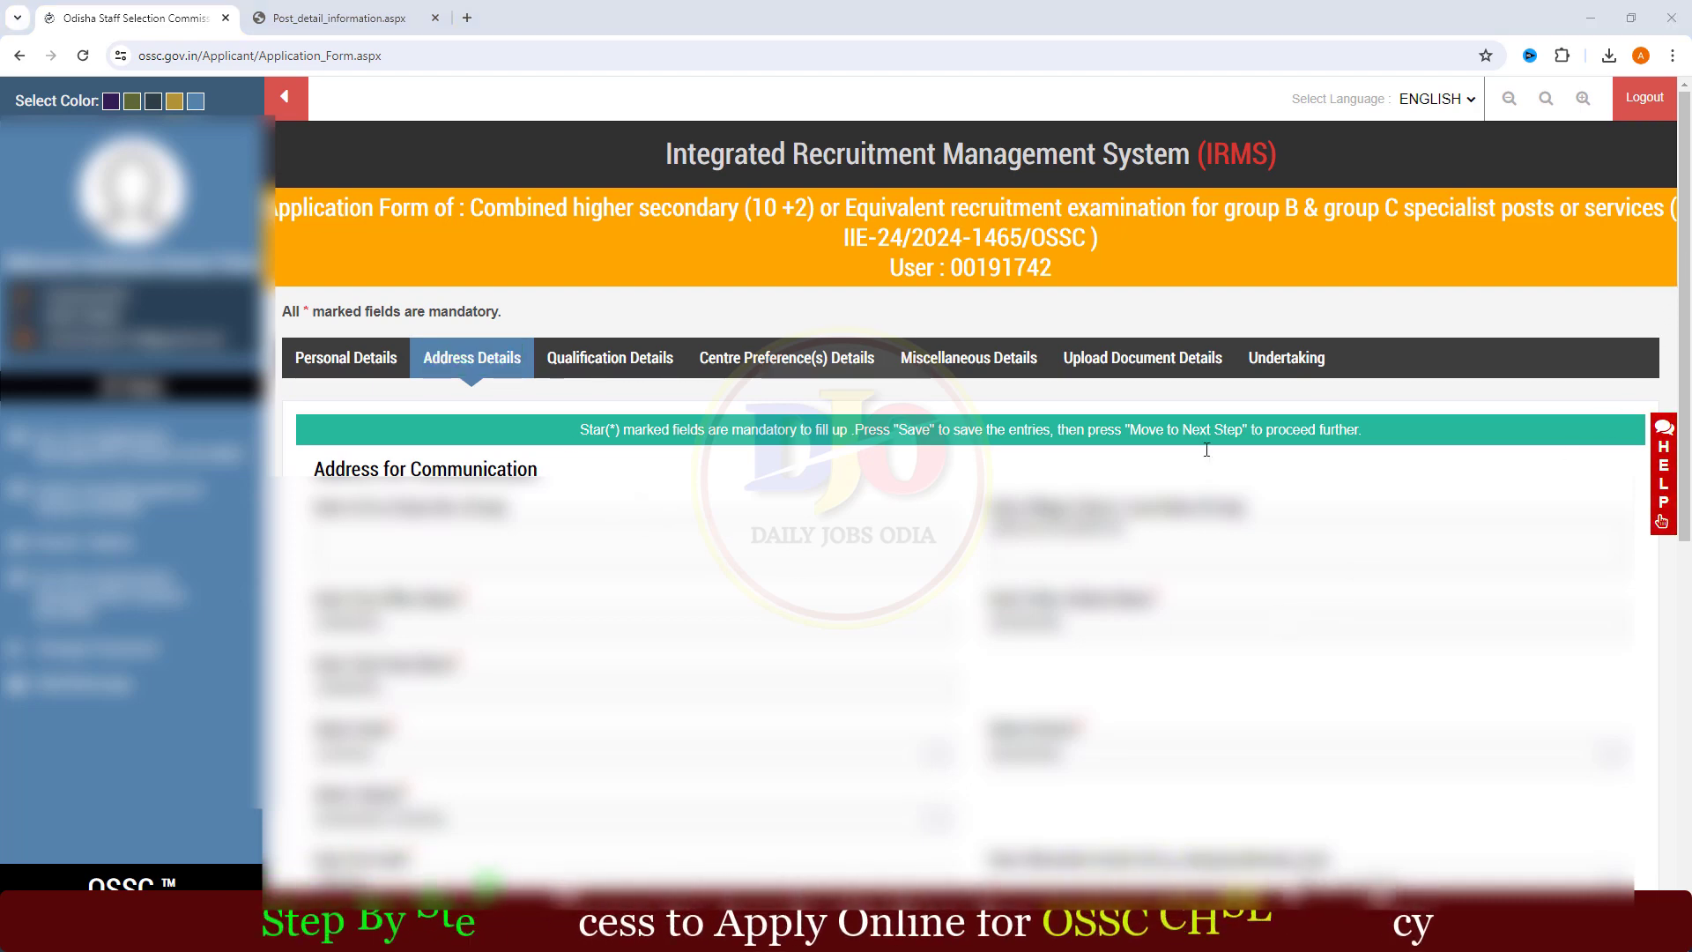
Review the communication and permanent addresses, save them and proceed to the qualification details.
{"action": "scroll", "coordinate": [1687, 251], "scroll_direction": "down", "scroll_amount": 1}
{"action": "left_click_drag", "start_coordinate": [1688, 252], "coordinate": [1689, 557]}
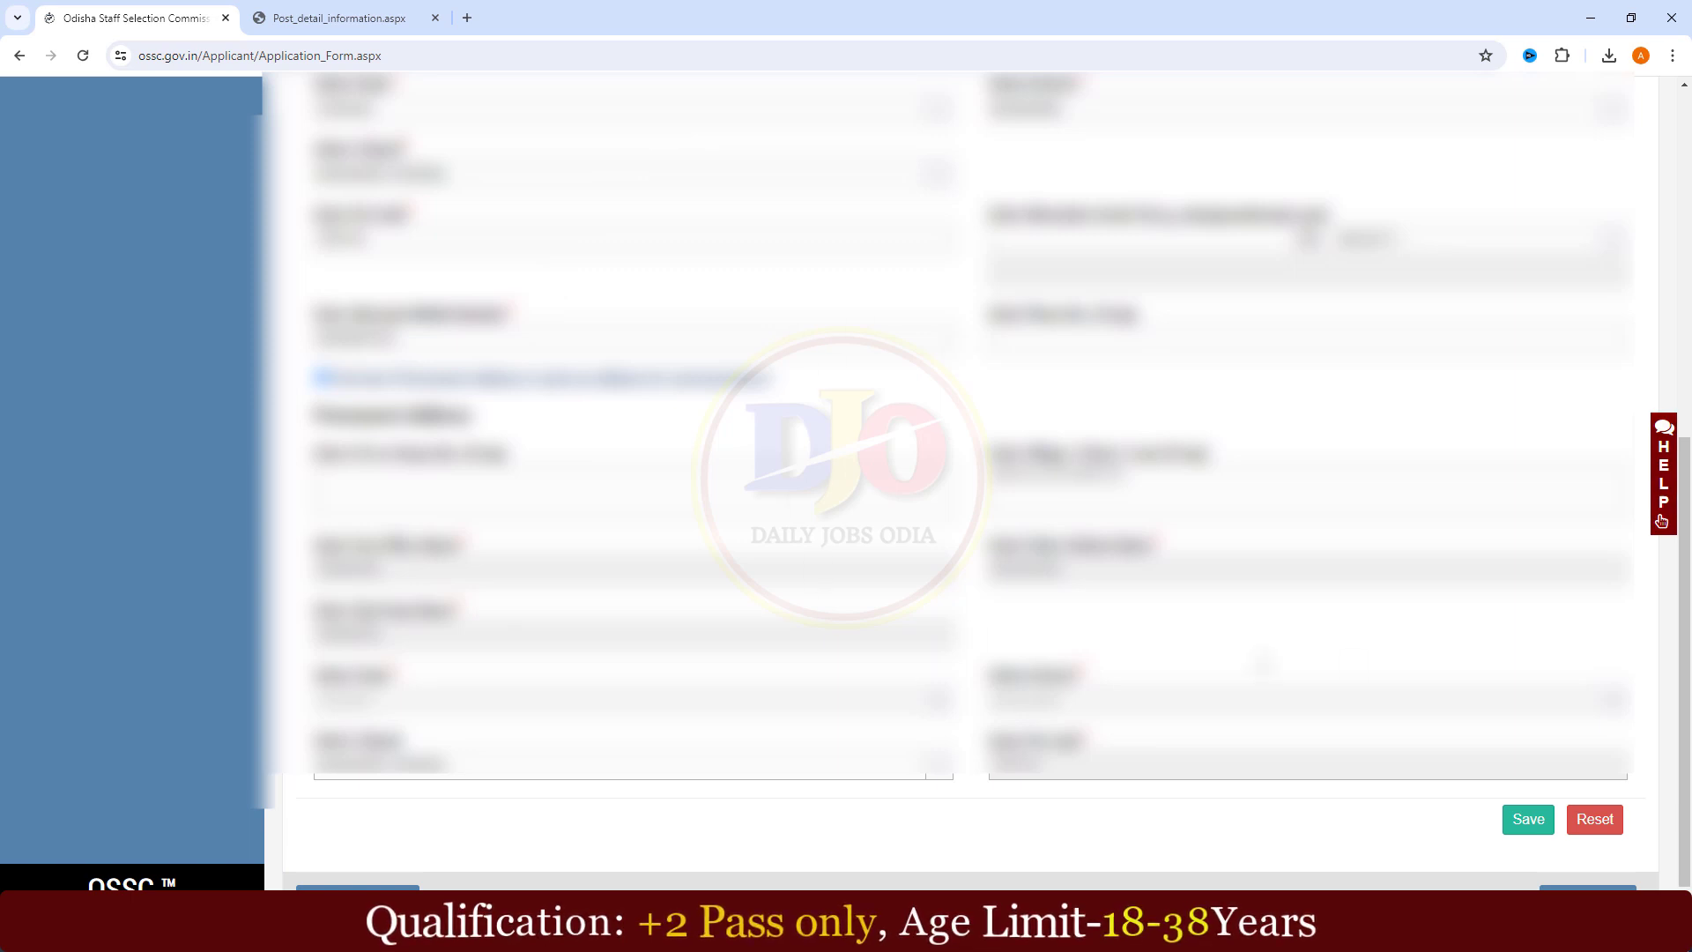
{"action": "scroll", "coordinate": [1562, 817], "scroll_direction": "down", "scroll_amount": 1}
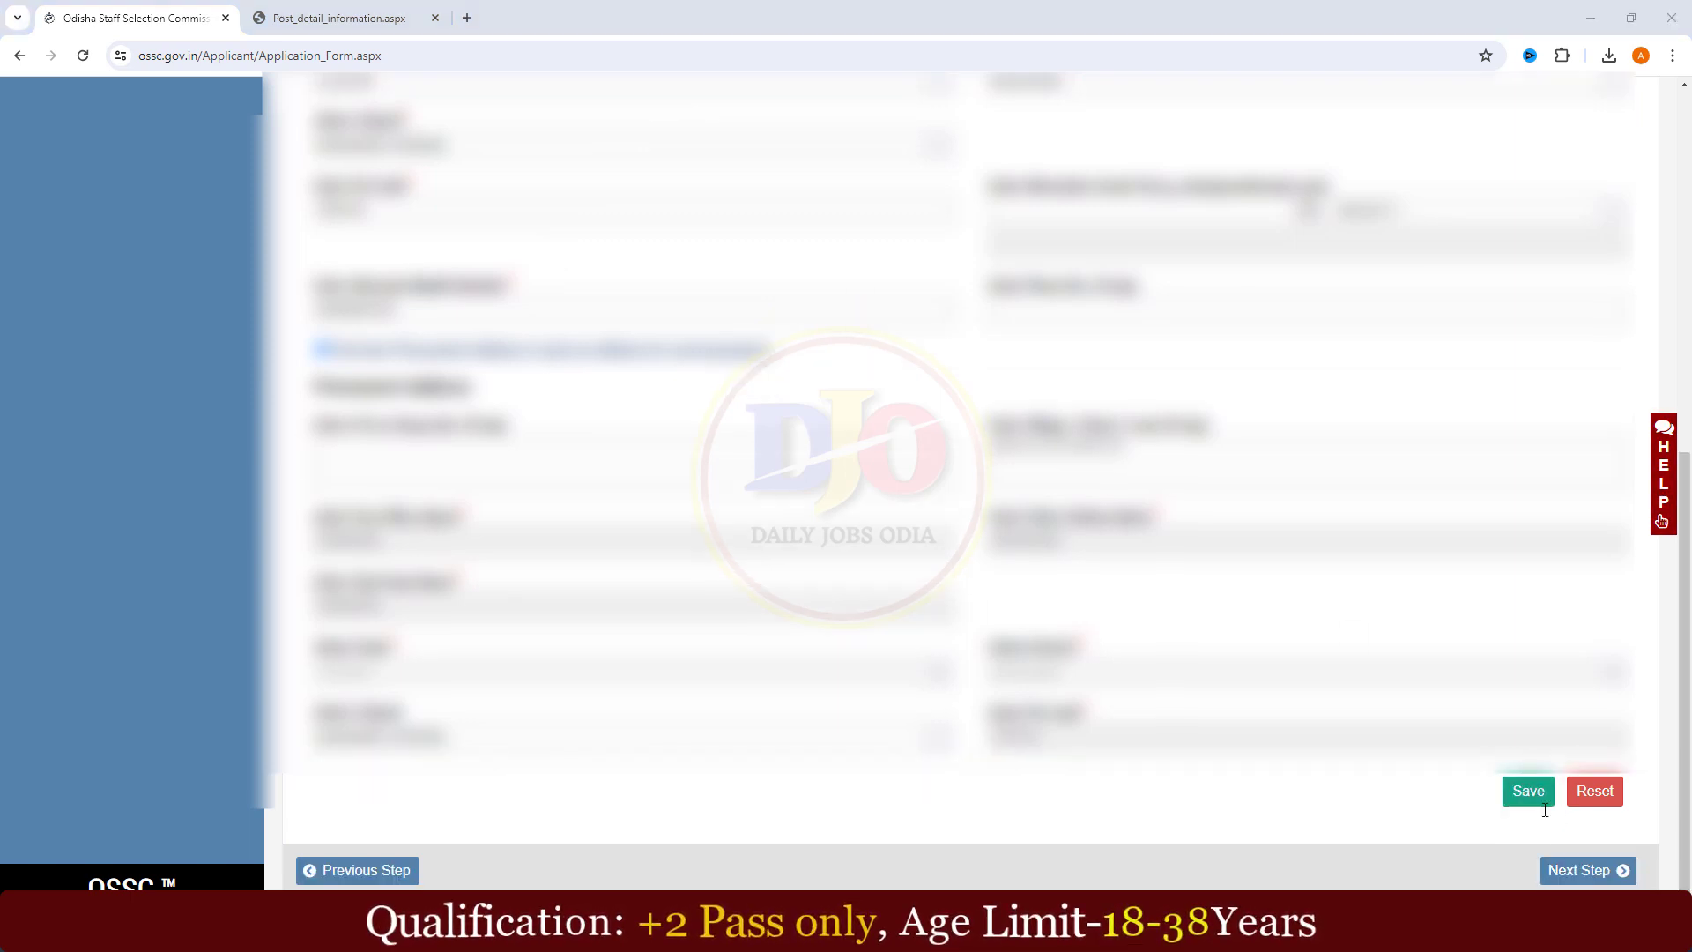
{"action": "left_click", "coordinate": [1534, 793]}
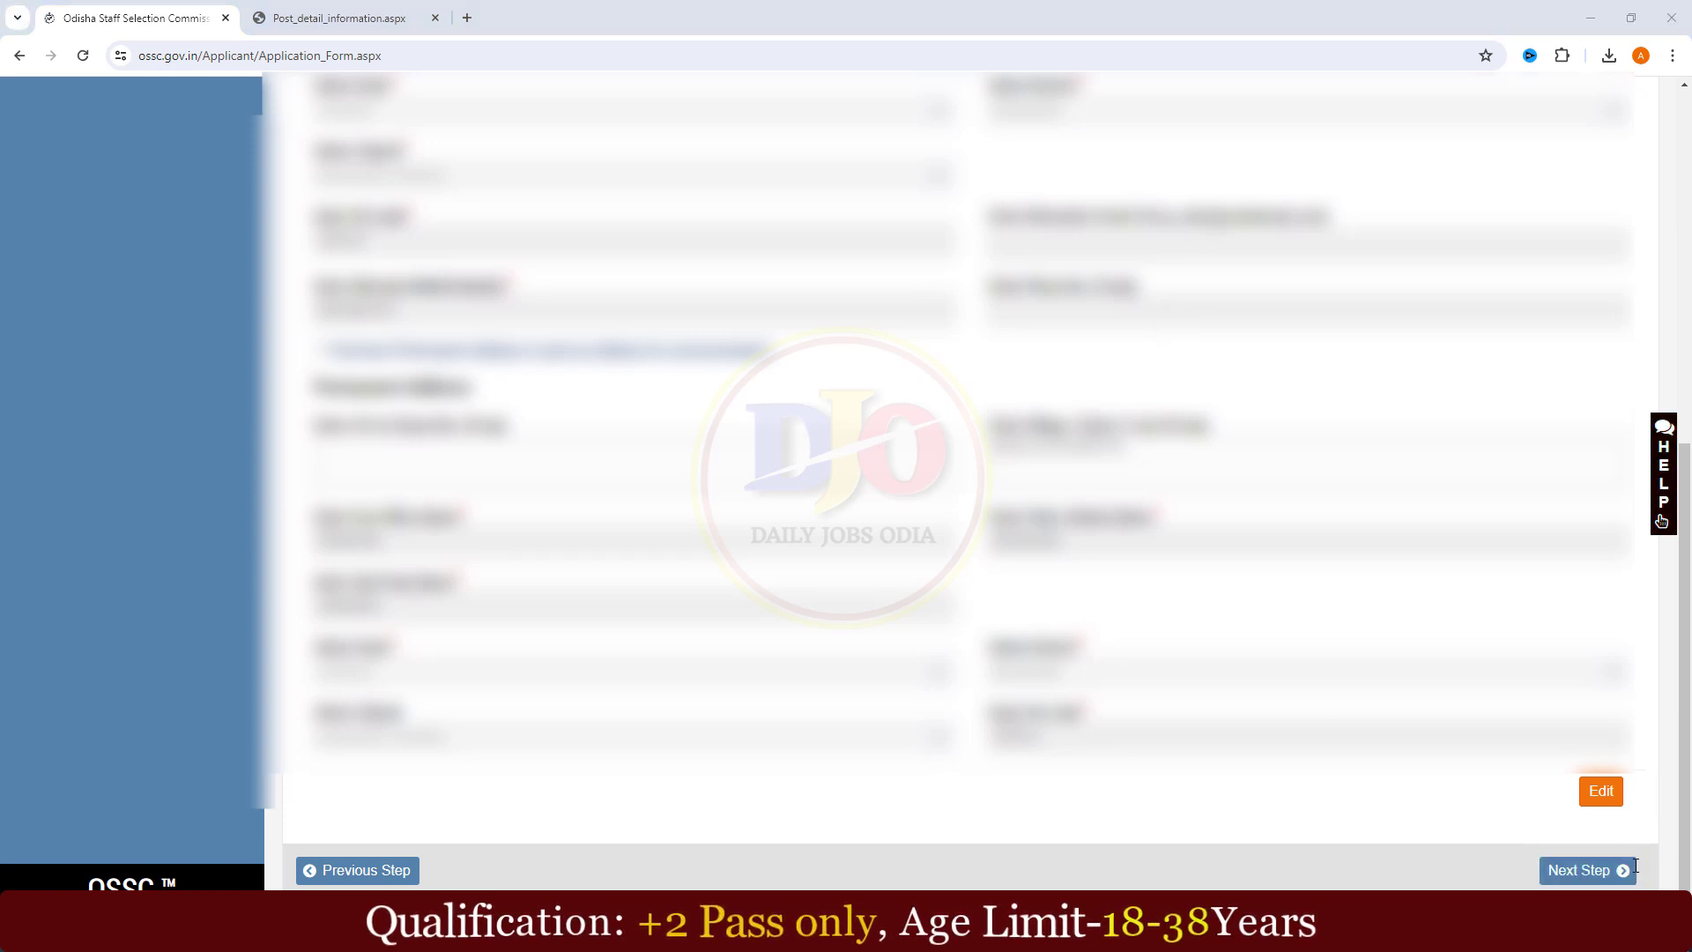
{"action": "left_click", "coordinate": [1582, 870]}
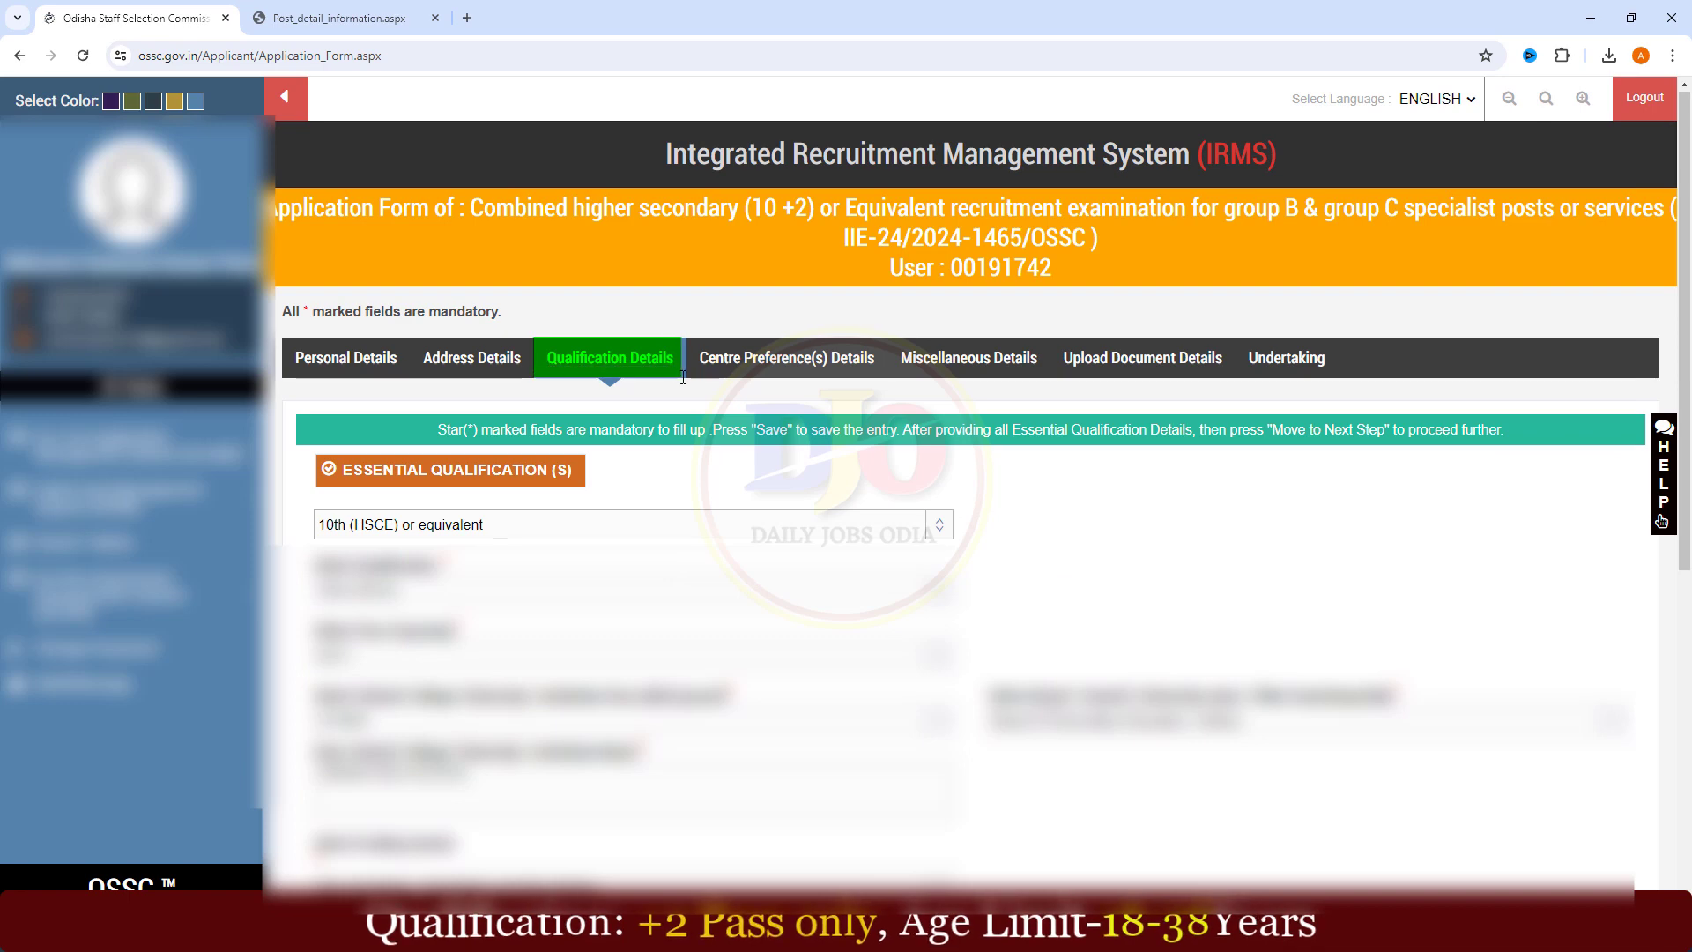
Declare that the 10th marks exclude Extra Optional marks, answer YES to computer knowledge and save the 10th (HSCE) qualification.
{"action": "scroll", "coordinate": [1685, 308], "scroll_direction": "down", "scroll_amount": 1}
{"action": "left_click_drag", "start_coordinate": [1685, 309], "coordinate": [1689, 573]}
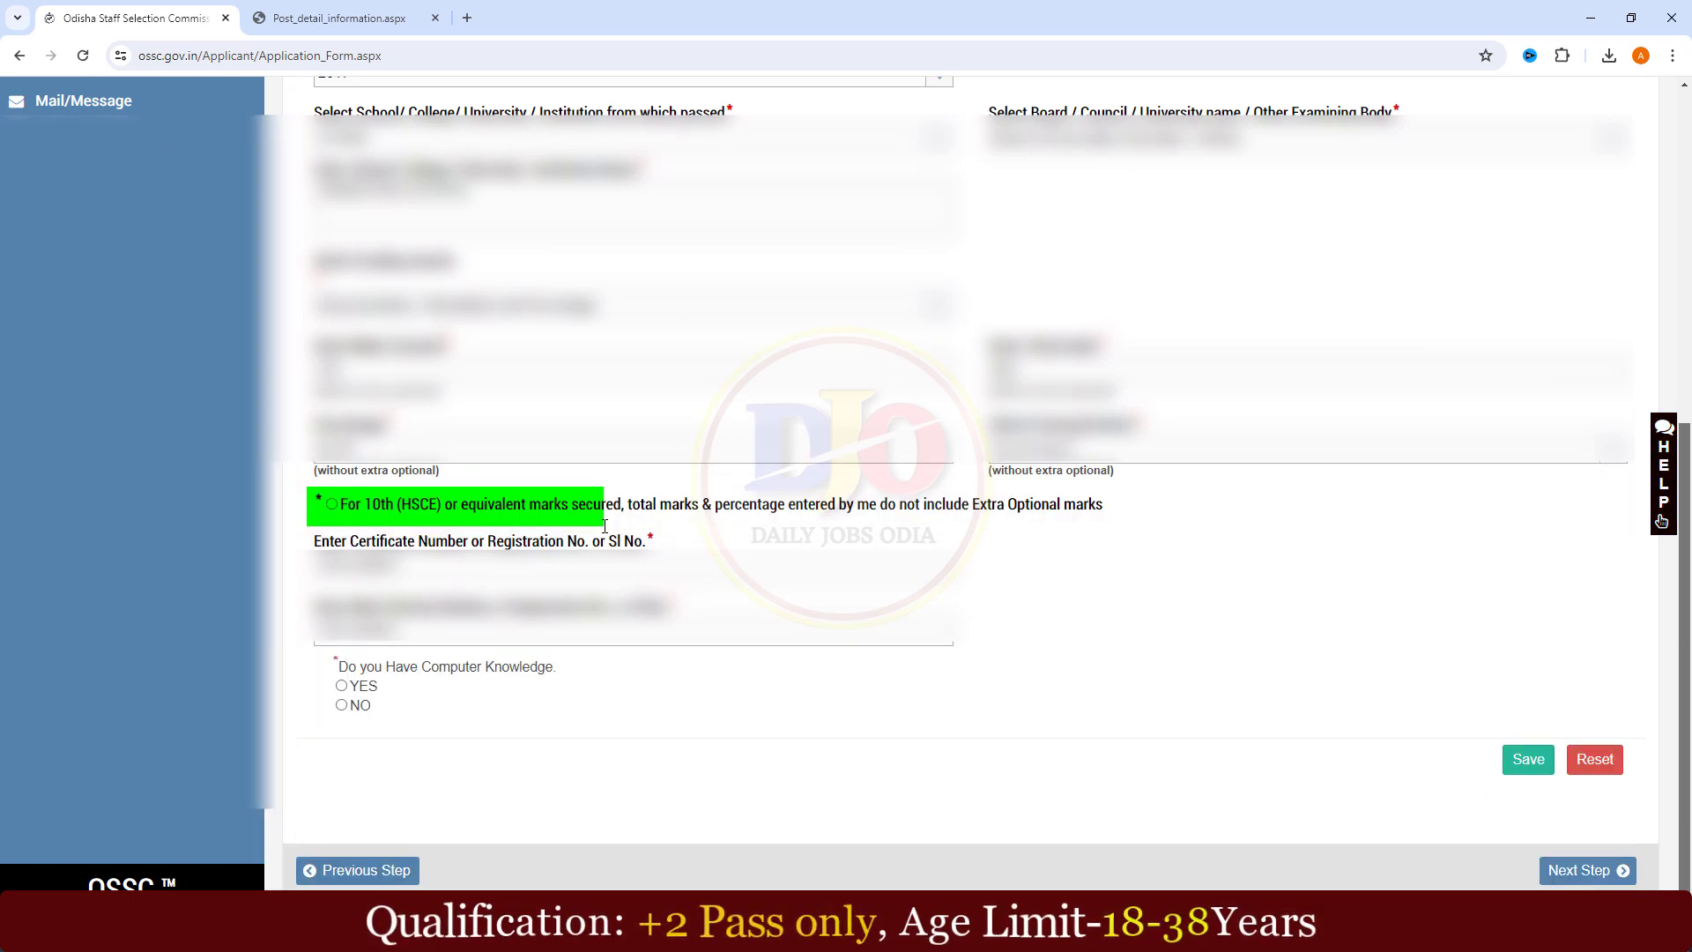
{"action": "left_click", "coordinate": [331, 504]}
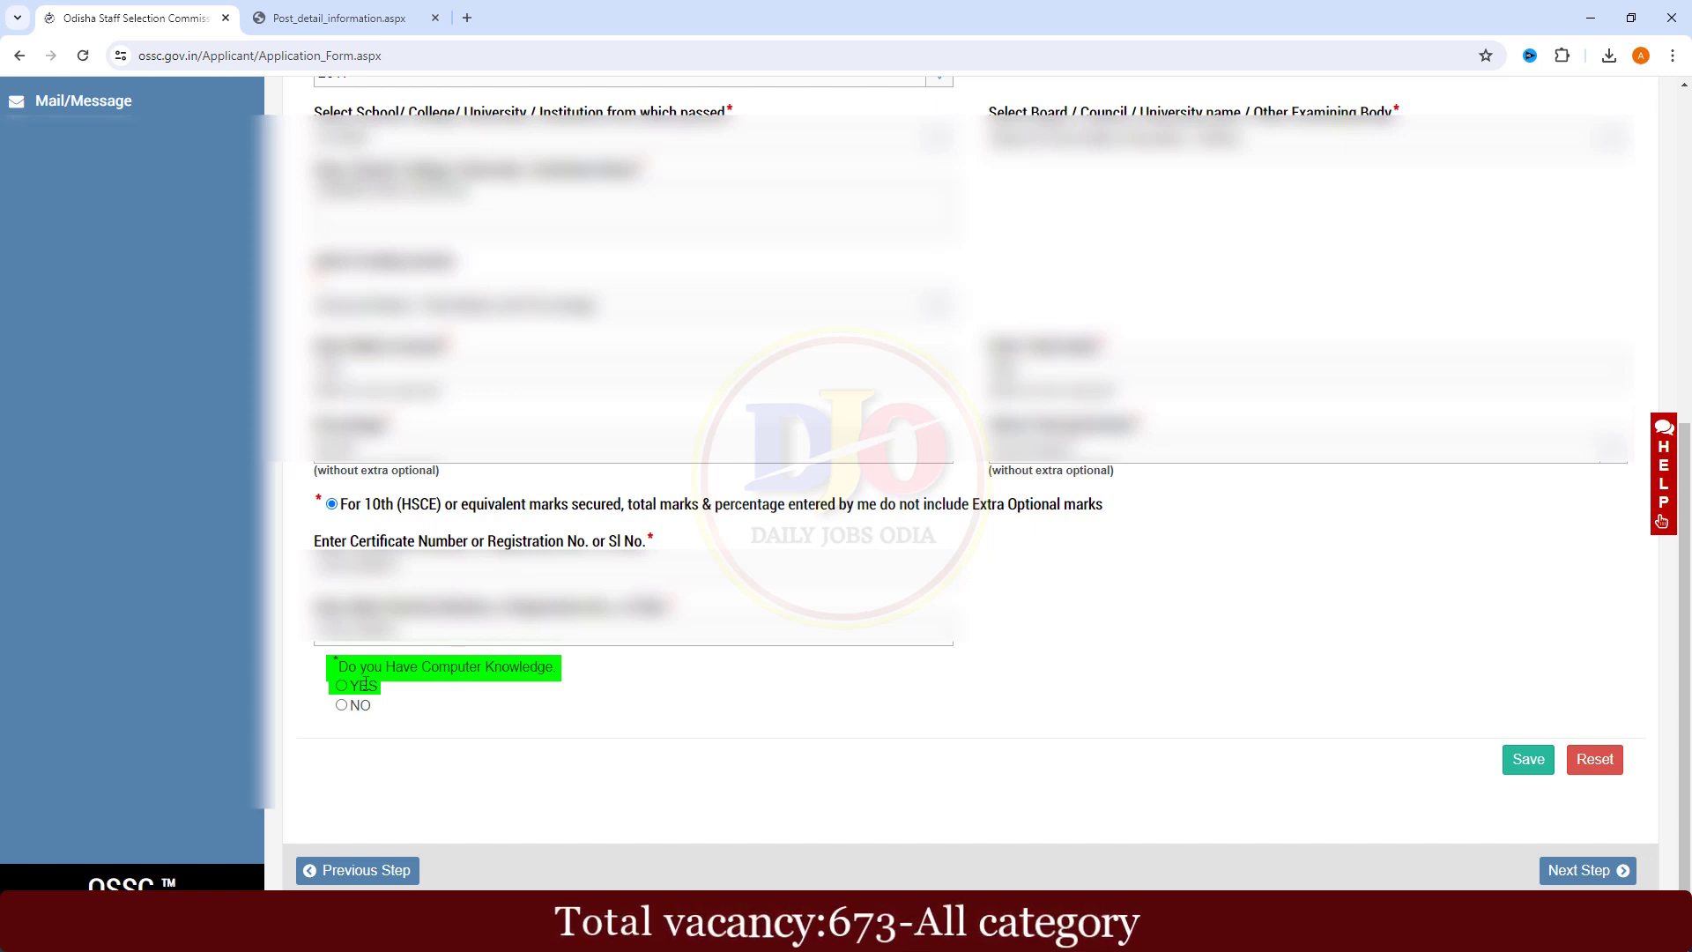
{"action": "left_click", "coordinate": [516, 644]}
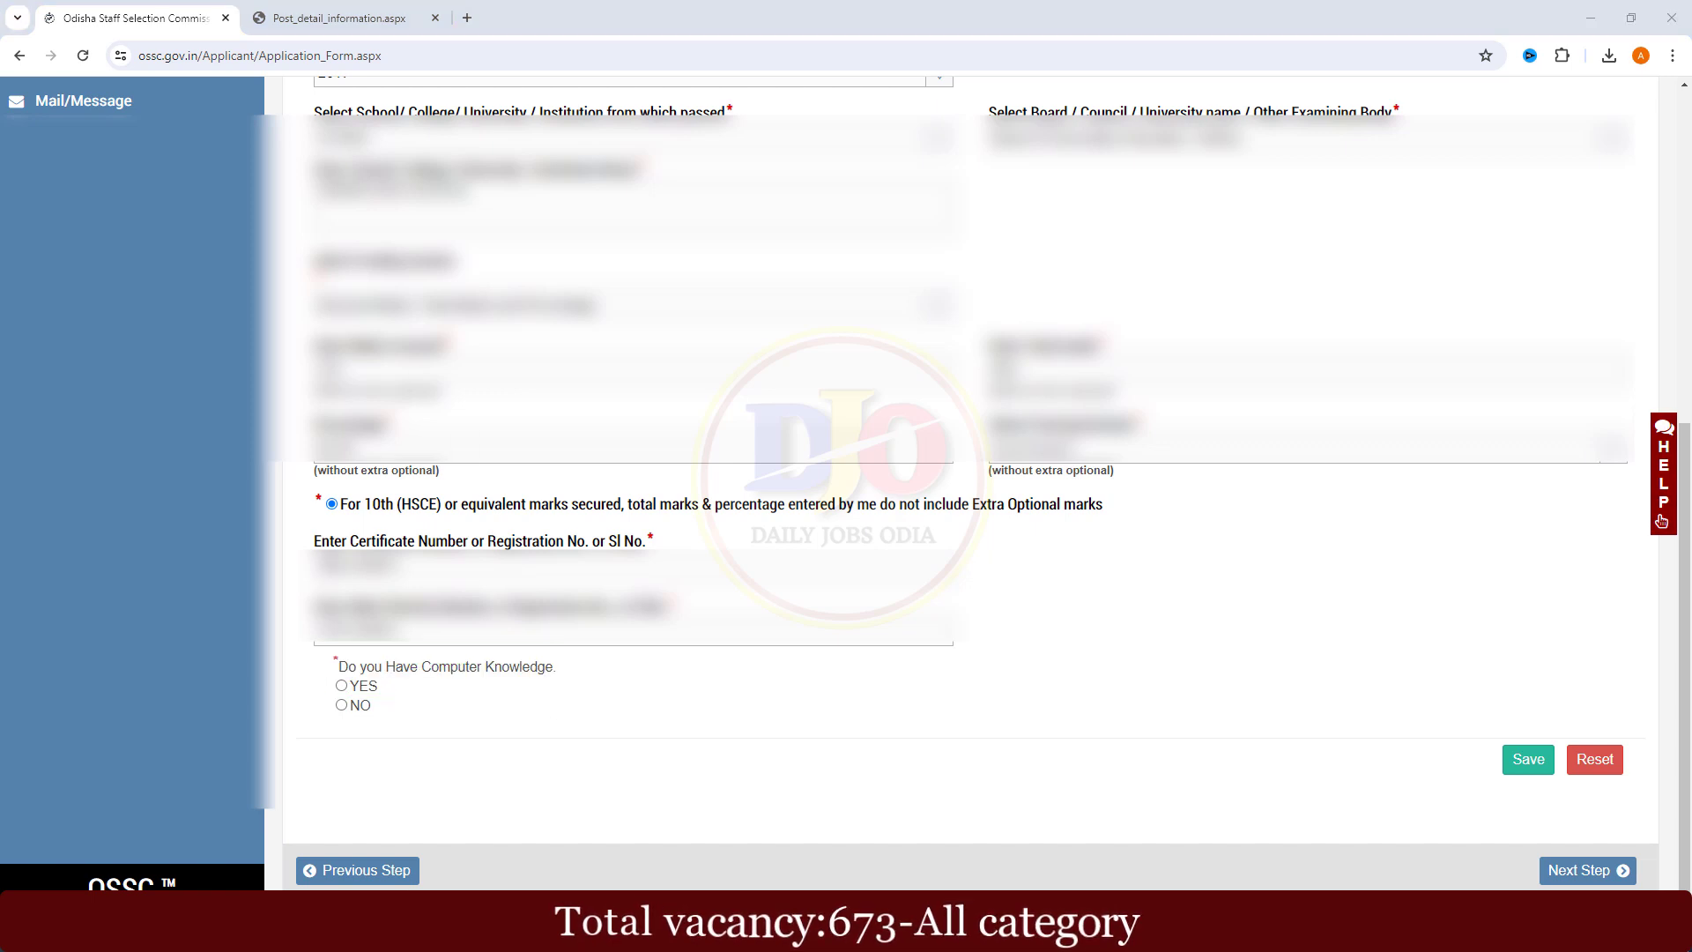
{"action": "left_click", "coordinate": [343, 684]}
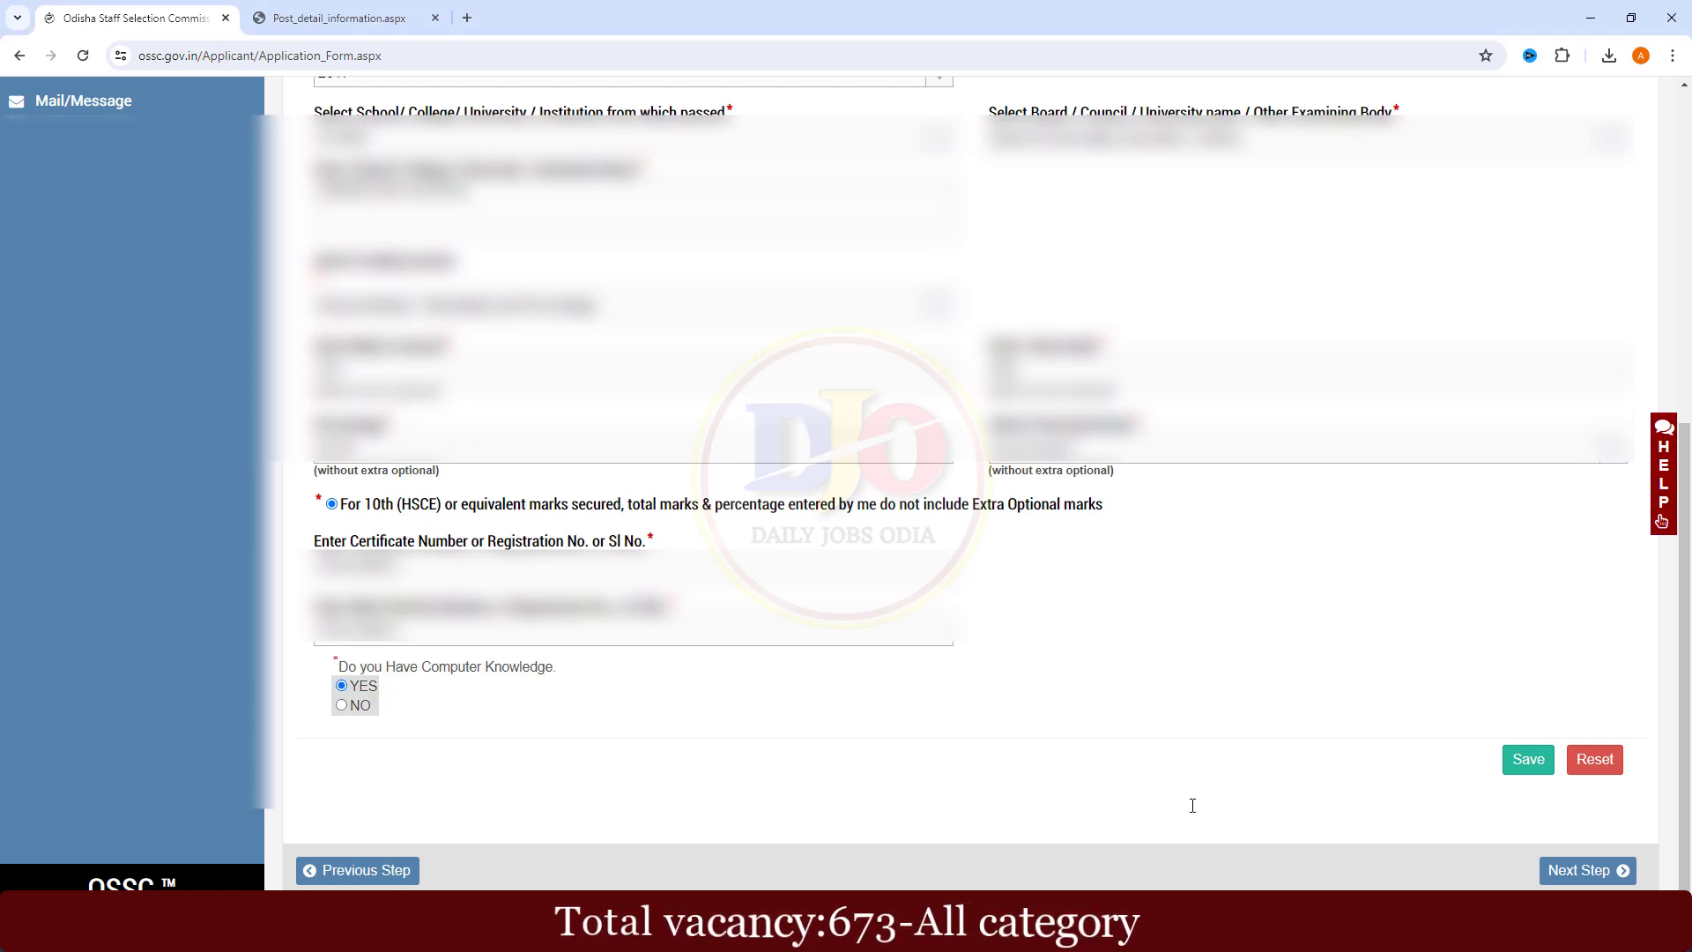
{"action": "left_click", "coordinate": [1529, 757]}
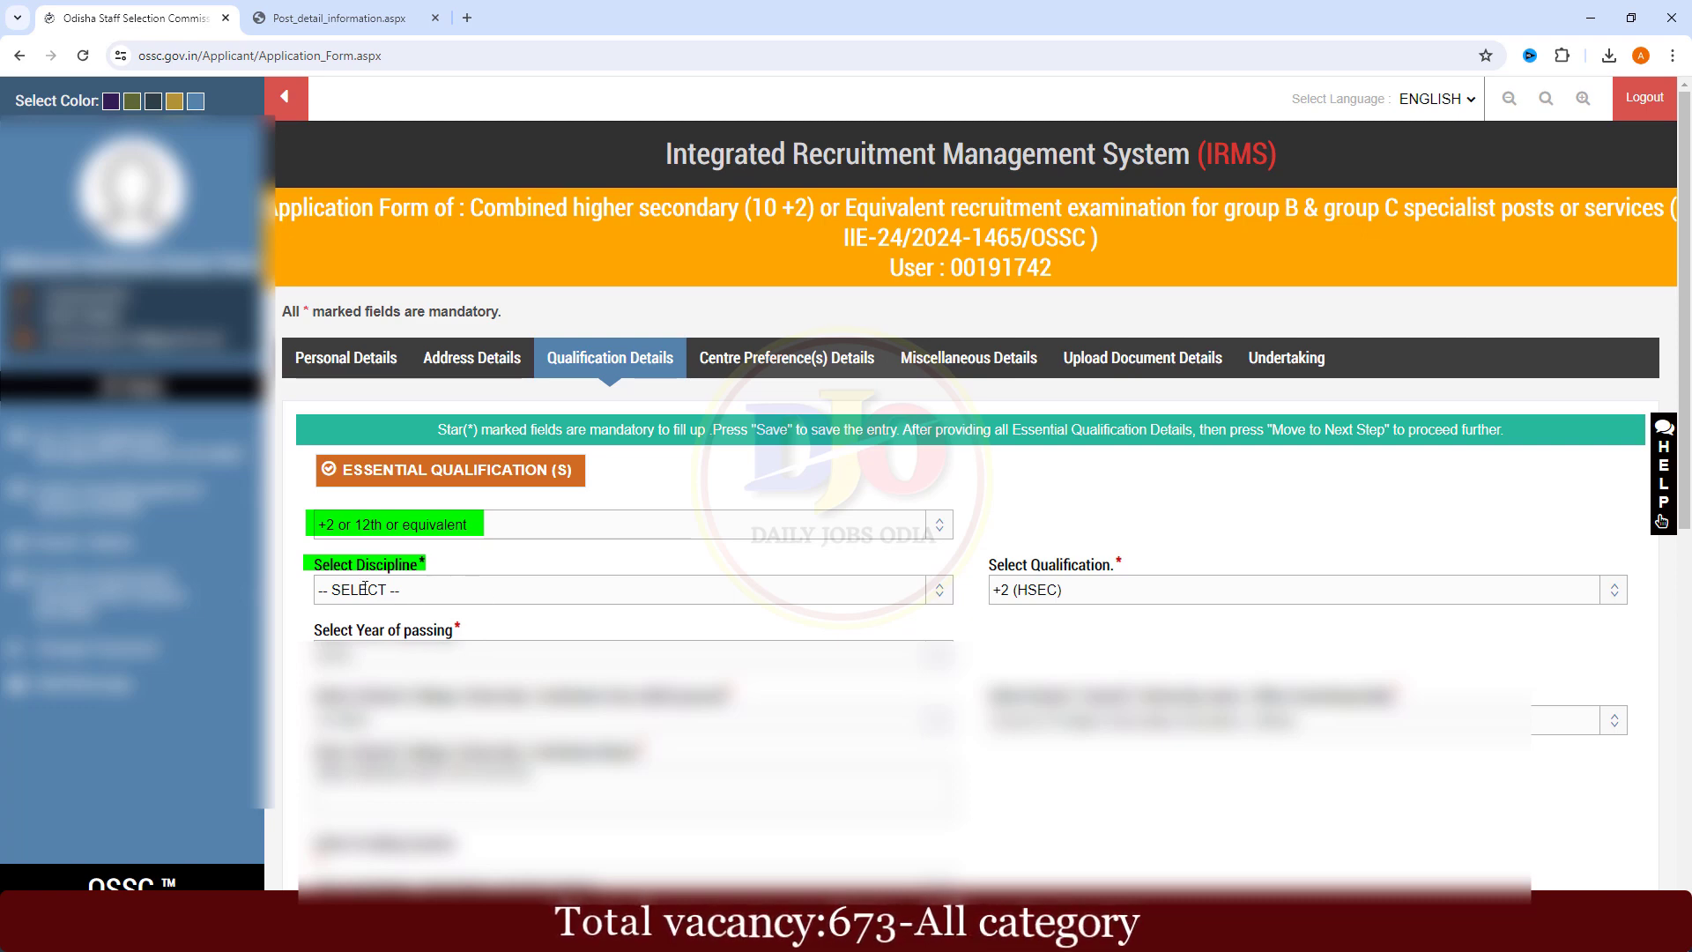
For the +2 or 12th qualification, choose Arts as the discipline and +2 (HSEC) as the qualification.
{"action": "left_click", "coordinate": [432, 592]}
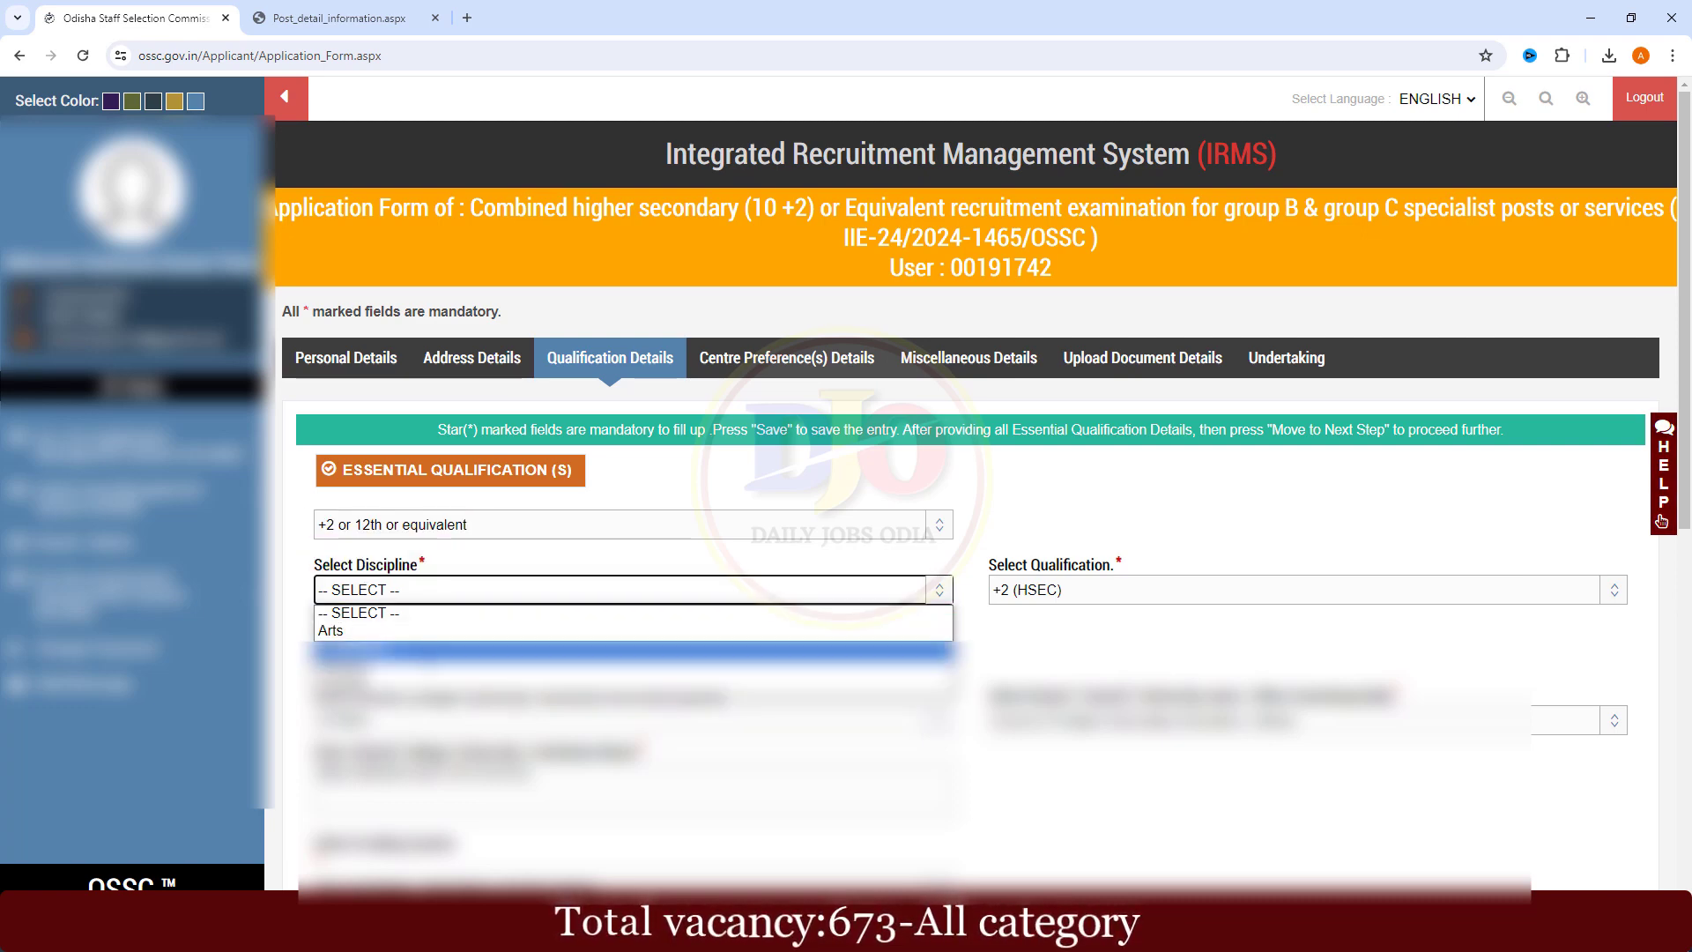
{"action": "left_click", "coordinate": [434, 629]}
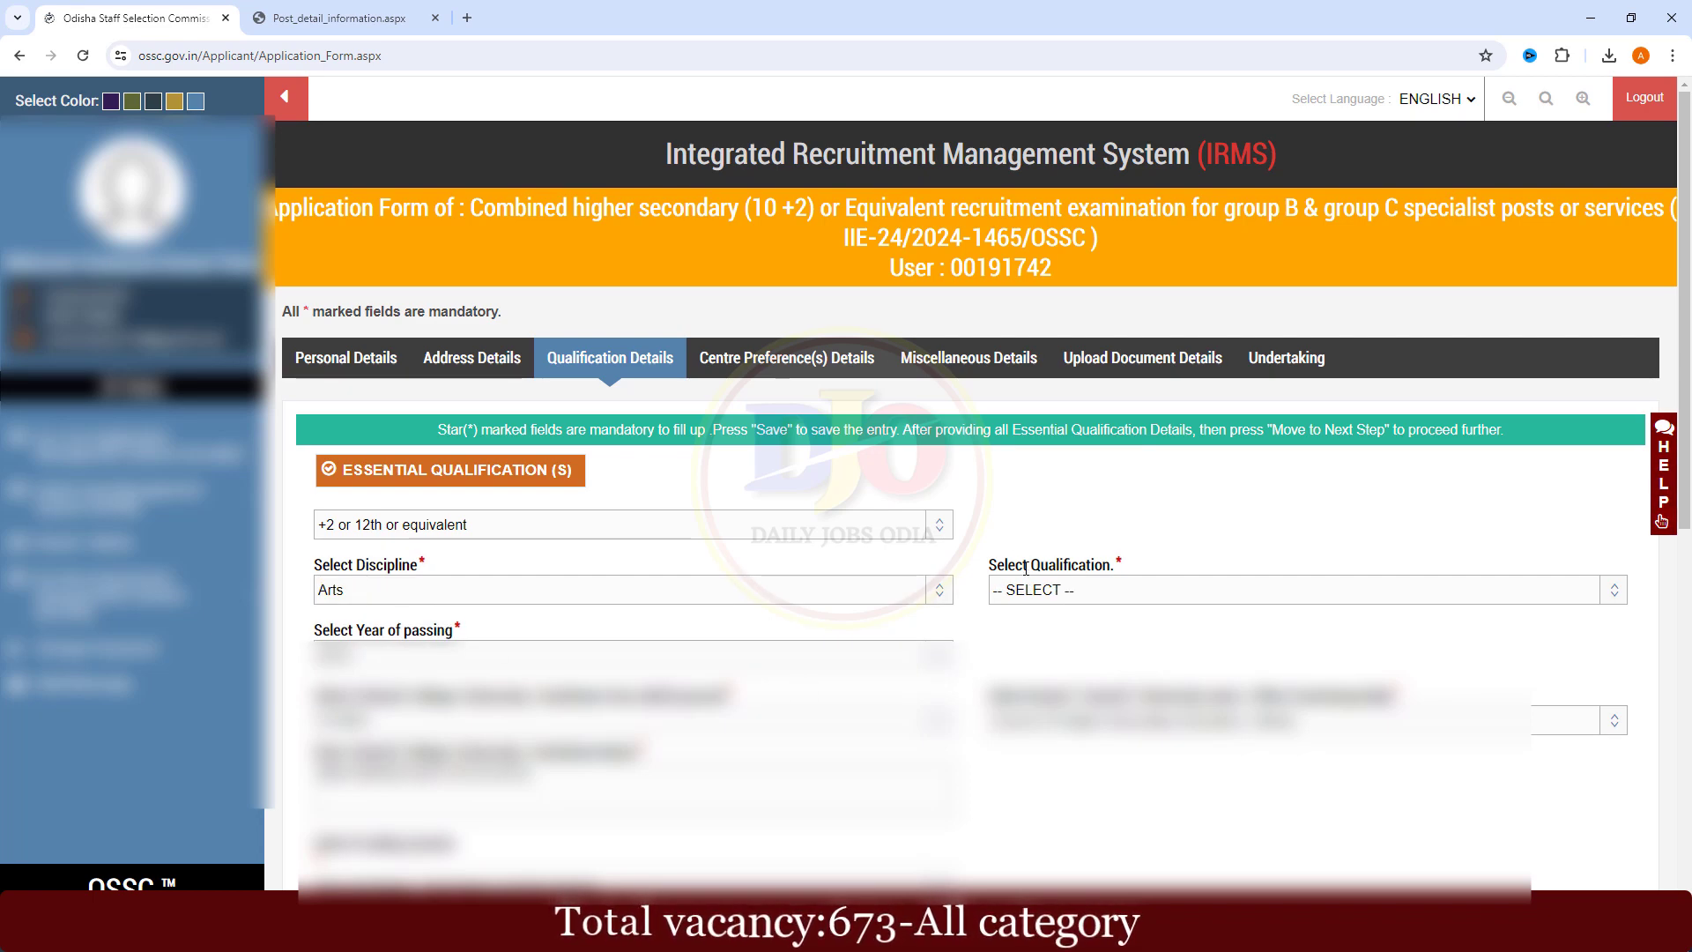
{"action": "left_click", "coordinate": [1073, 587]}
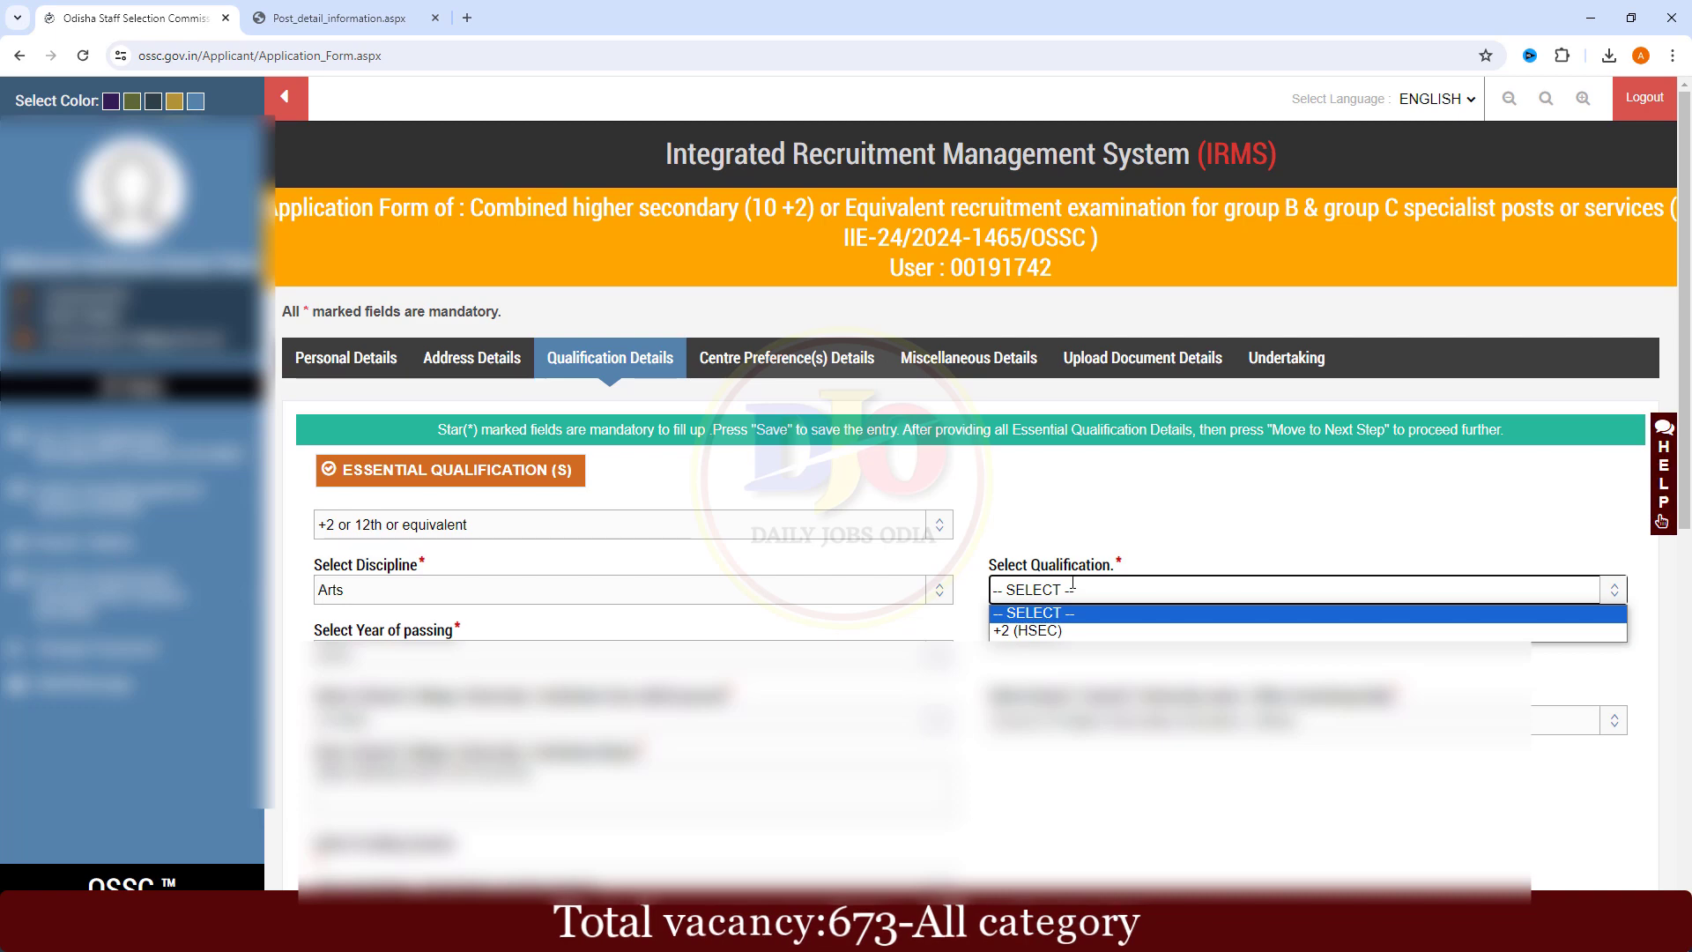
{"action": "left_click", "coordinate": [1080, 629]}
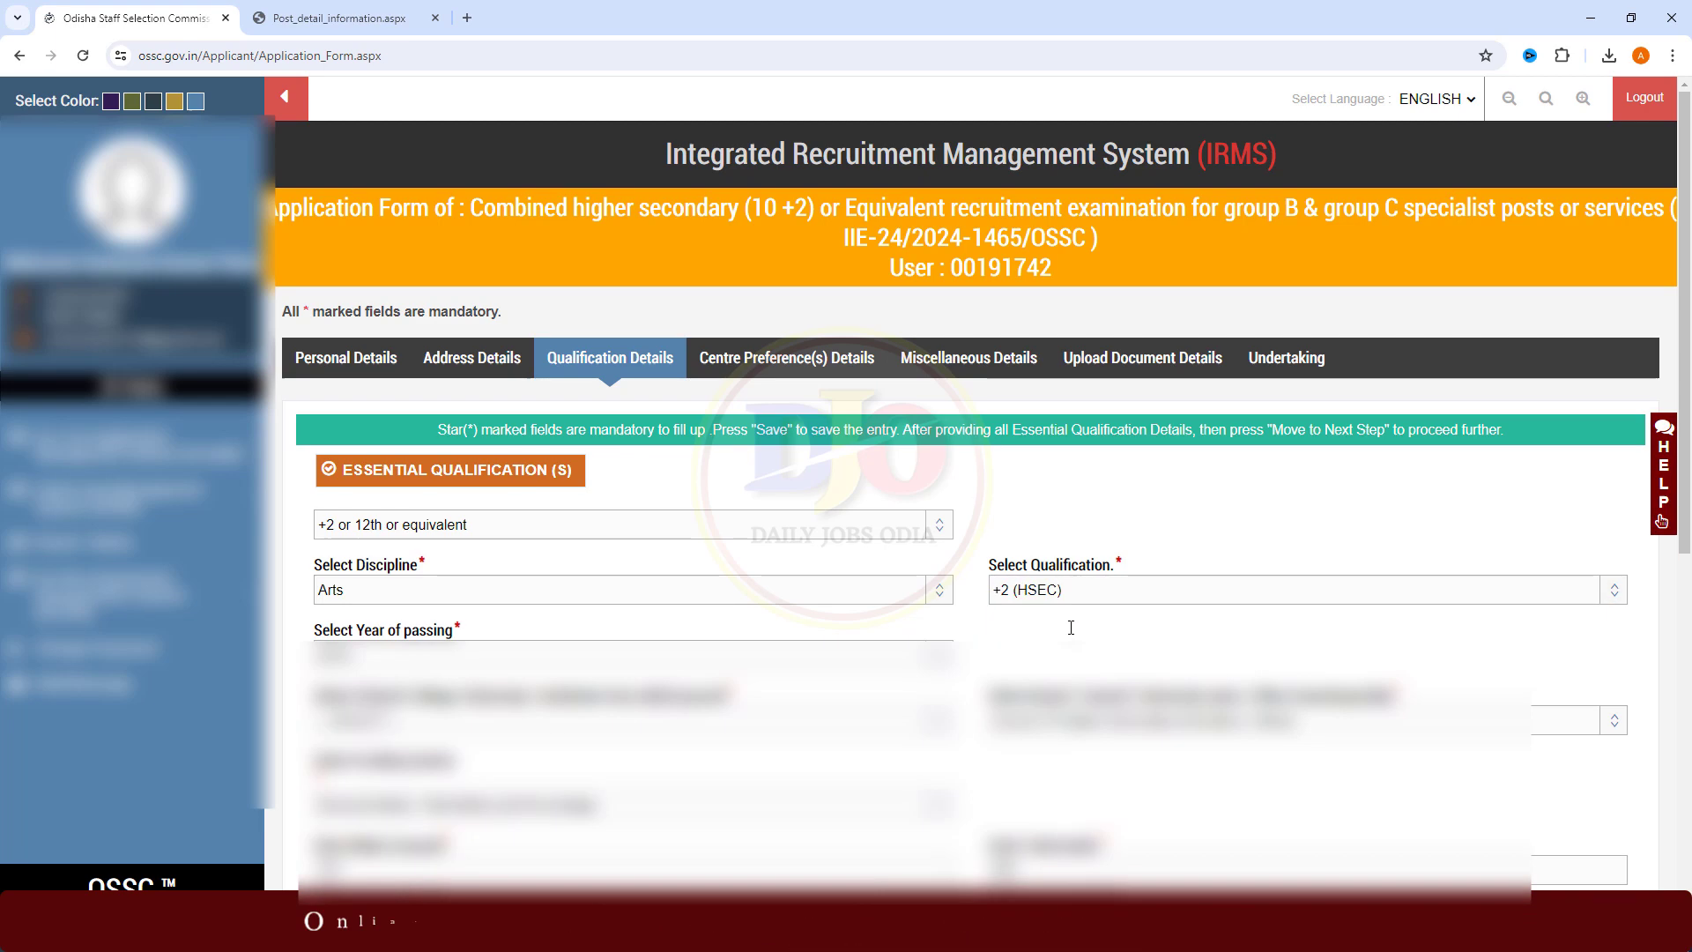
Complete the +2 details with Document 7 (3).pdf as the certificate, save them and proceed to the centre preferences.
{"action": "scroll", "coordinate": [1070, 624], "scroll_direction": "down", "scroll_amount": 4}
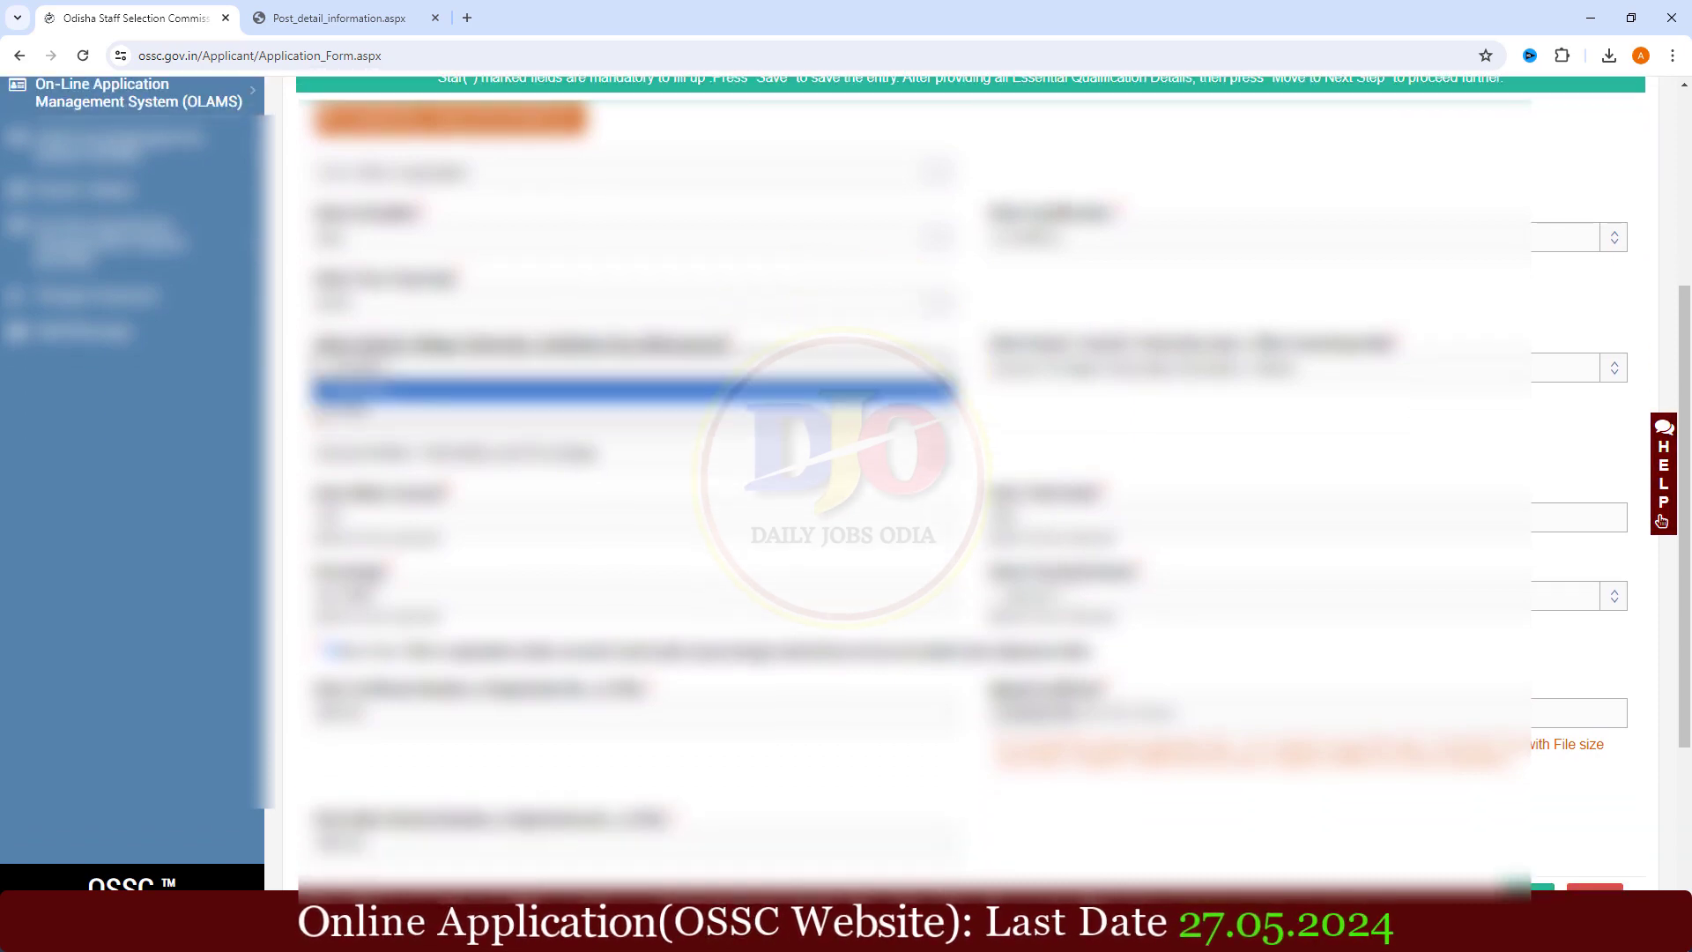
{"action": "scroll", "coordinate": [1661, 521], "scroll_direction": "down", "scroll_amount": 2}
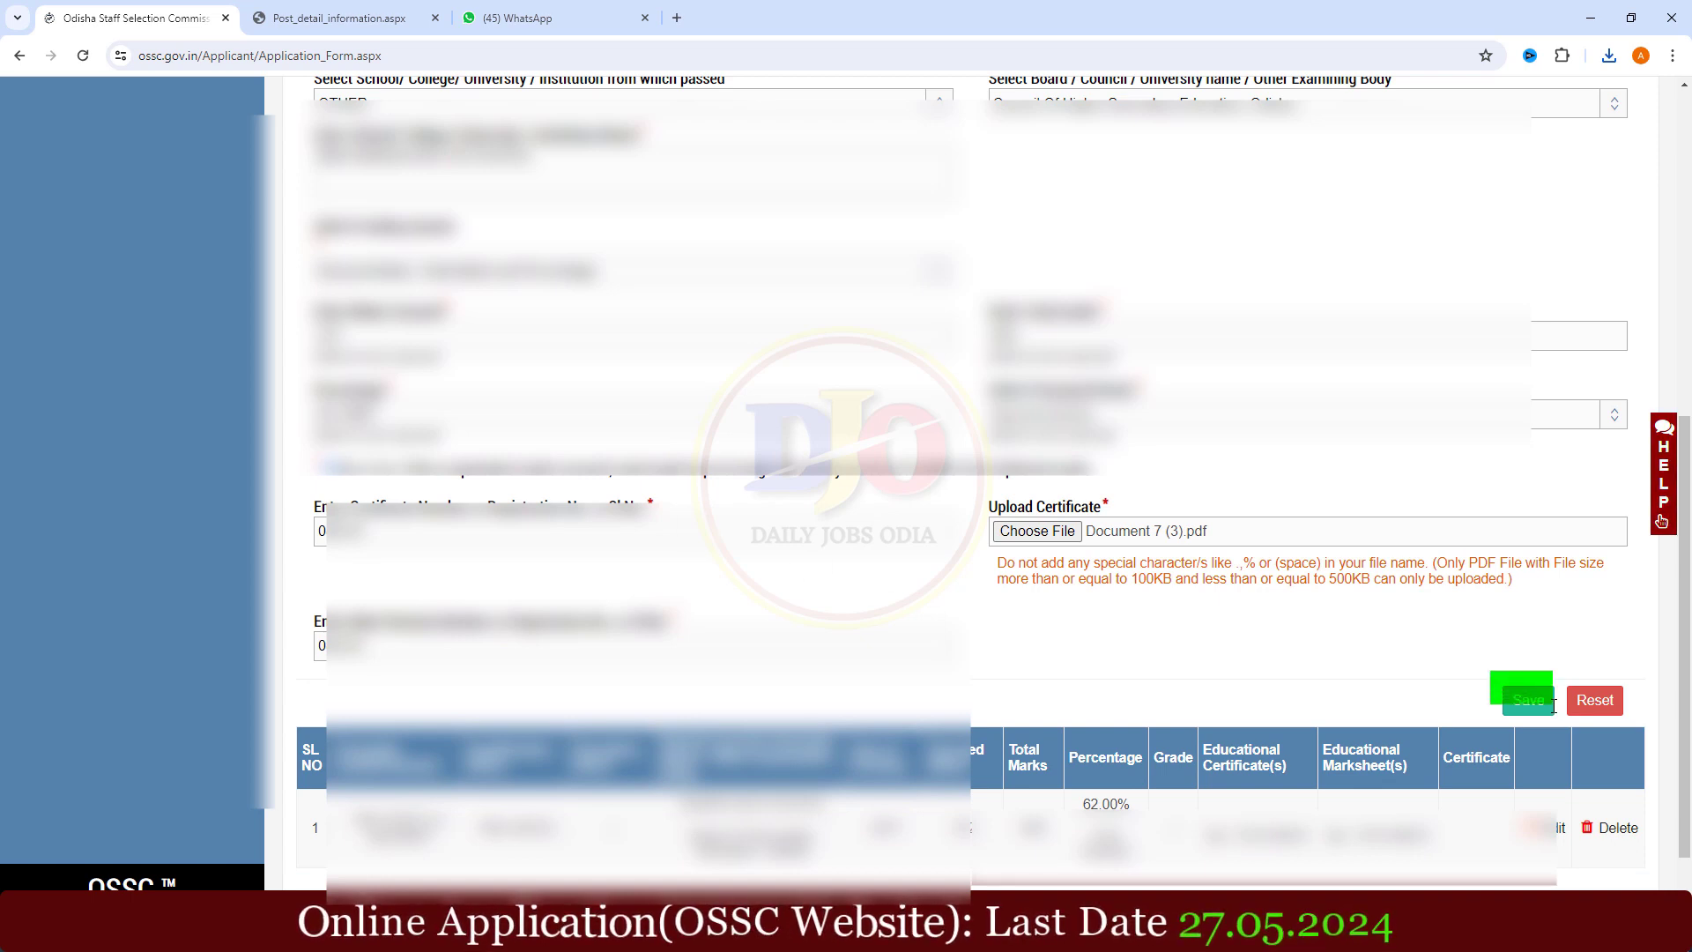
{"action": "left_click", "coordinate": [1516, 704]}
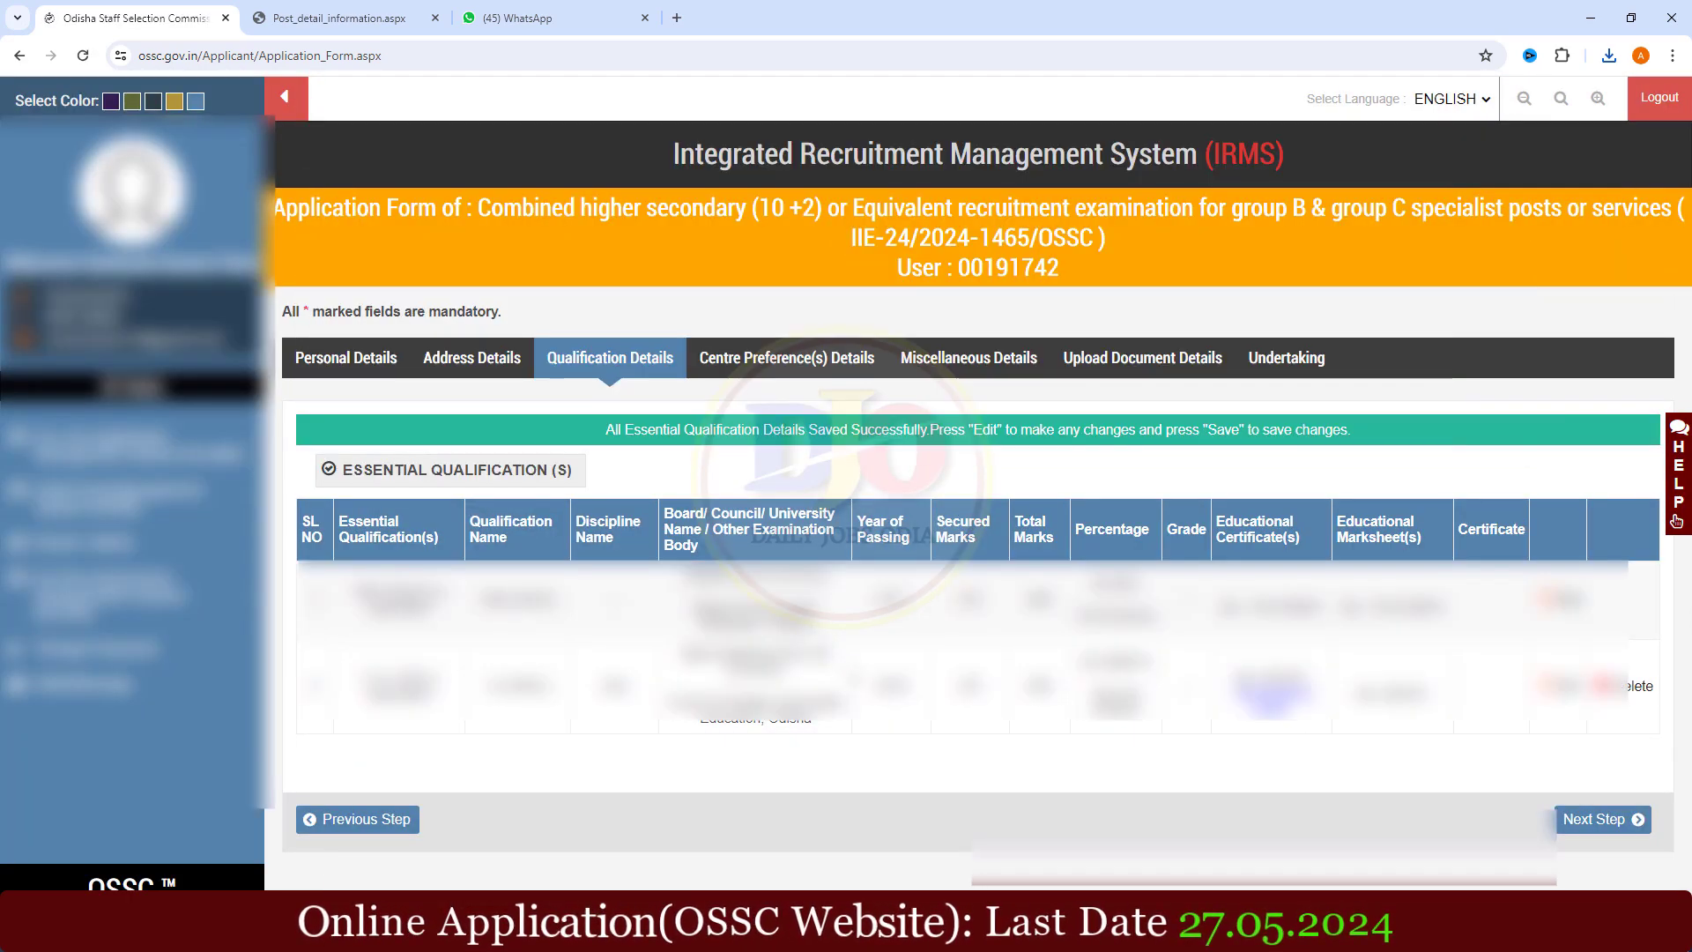
{"action": "left_click_drag", "start_coordinate": [586, 430], "coordinate": [942, 436]}
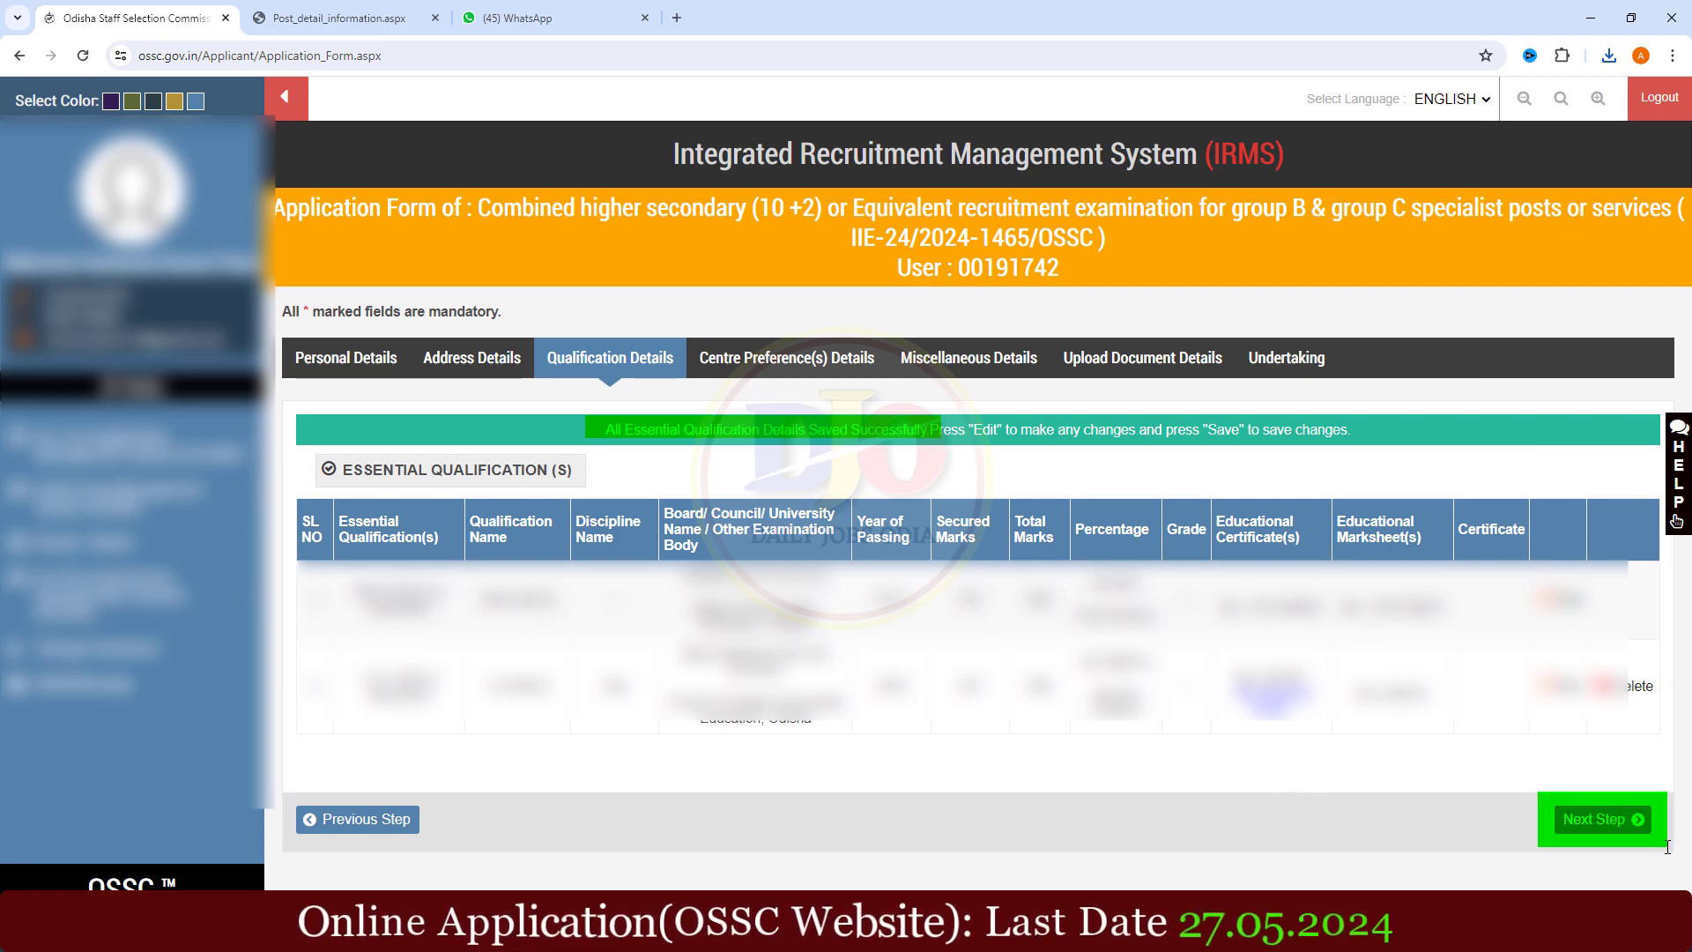
{"action": "left_click", "coordinate": [1597, 813]}
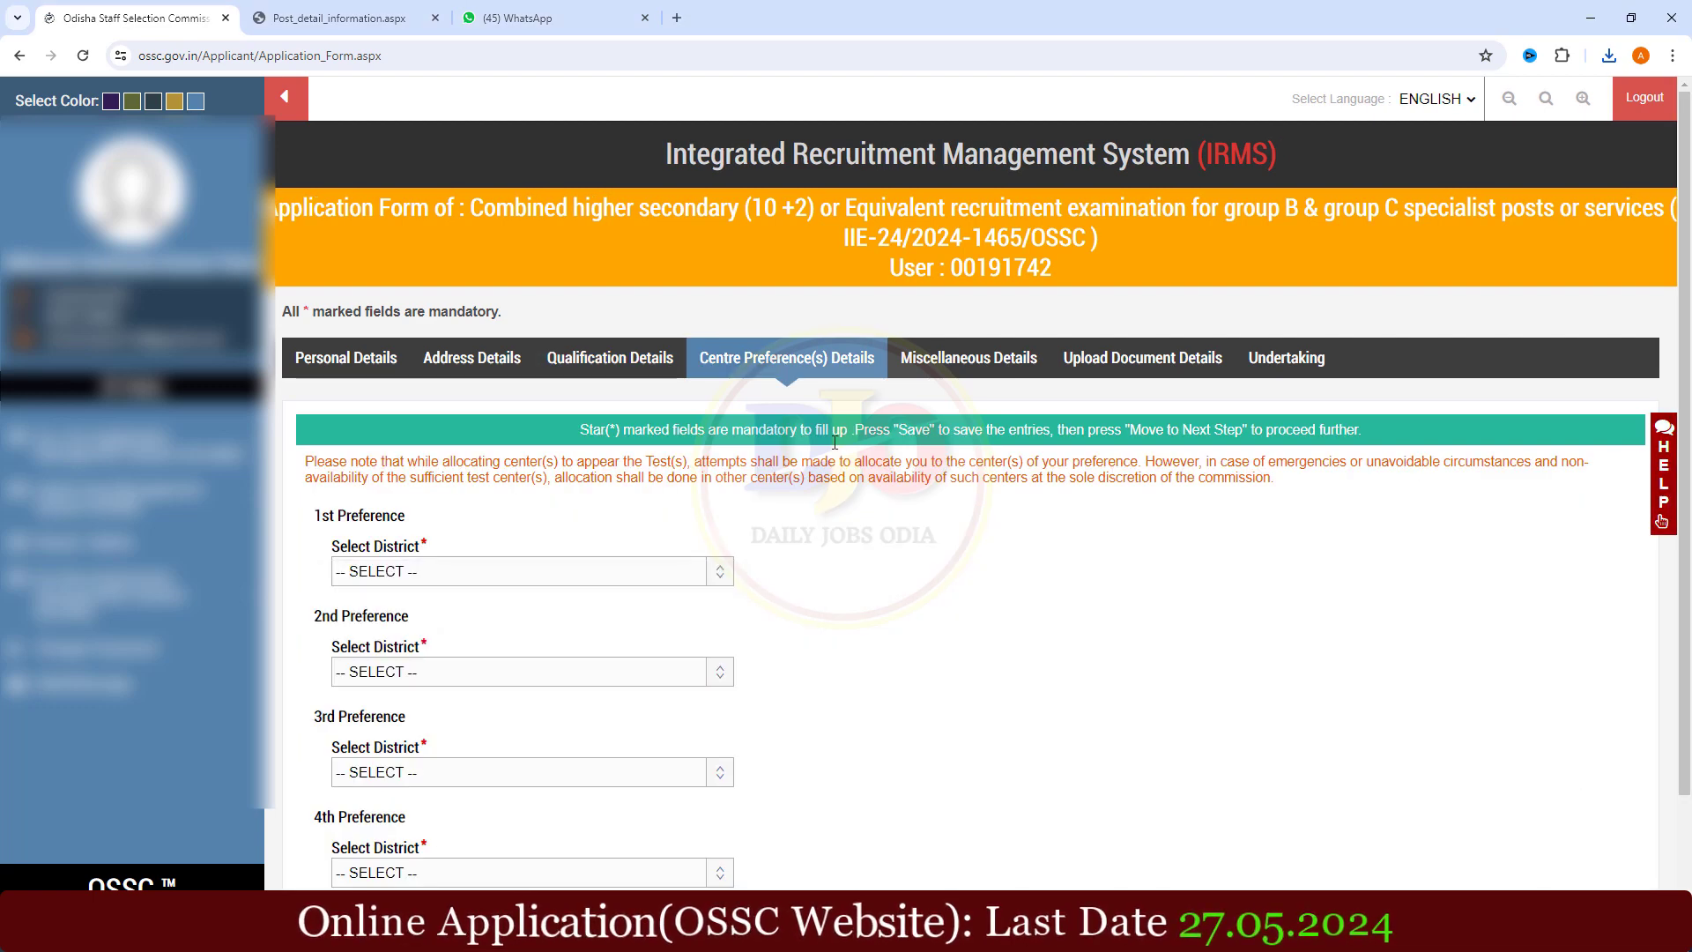
Save BHADRAK, KHORDHA and CUTTACK as the first, second and third centre preferences and proceed to the miscellaneous details.
{"action": "scroll", "coordinate": [809, 388], "scroll_direction": "down", "scroll_amount": 2}
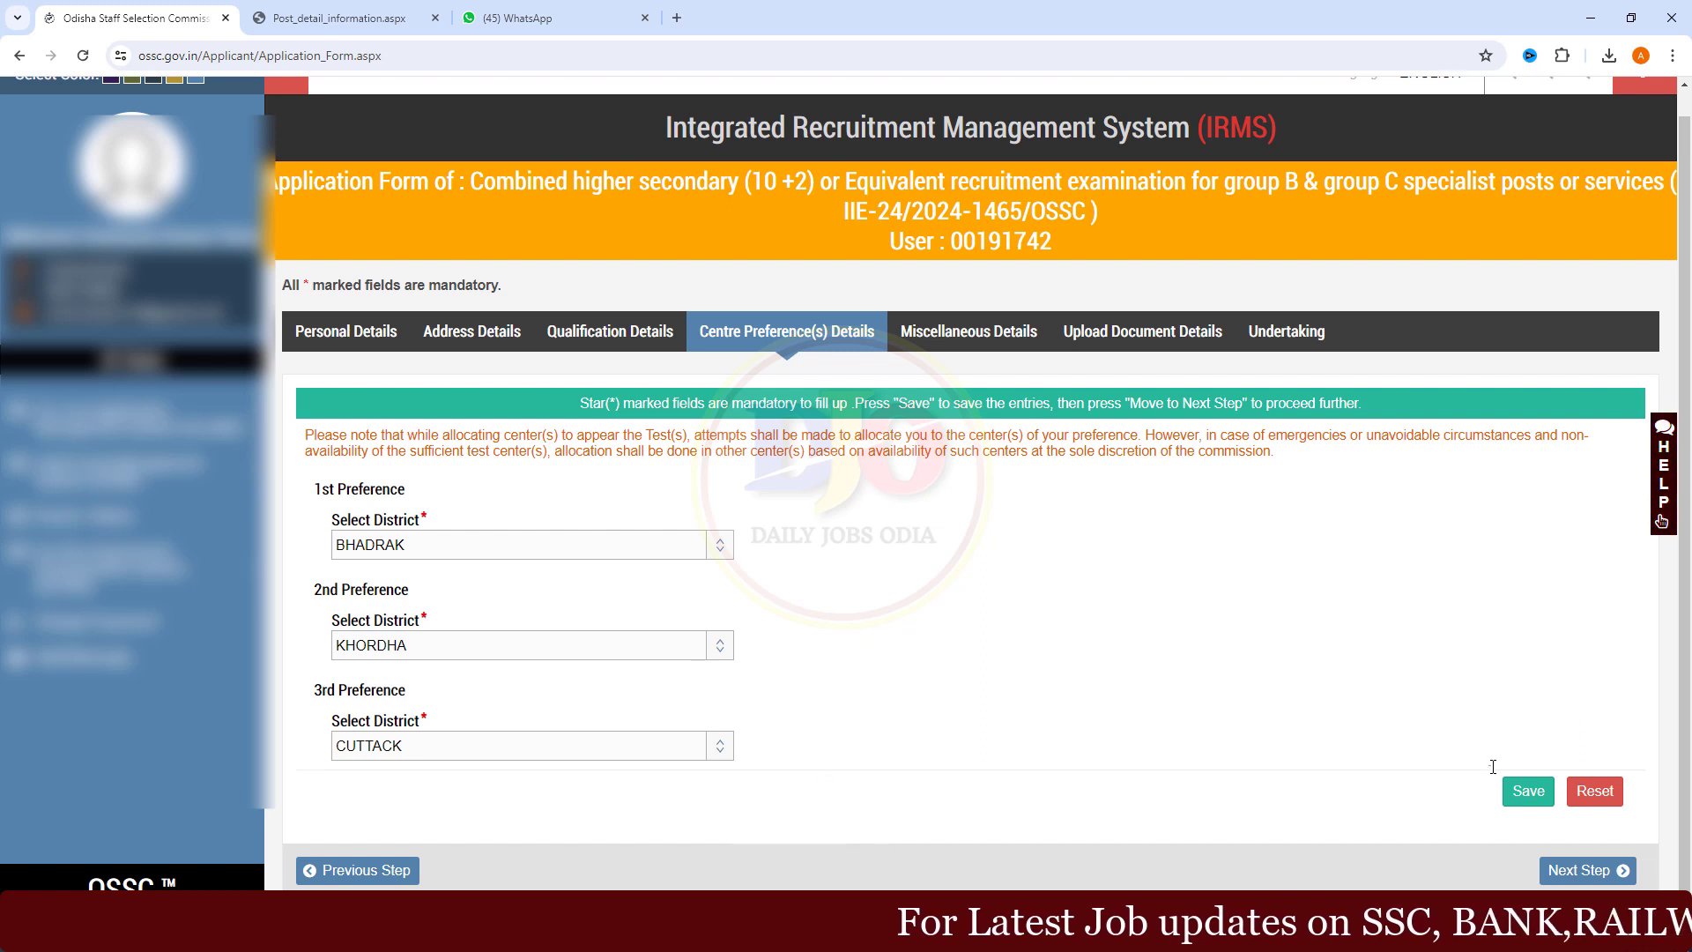
{"action": "left_click", "coordinate": [1528, 790]}
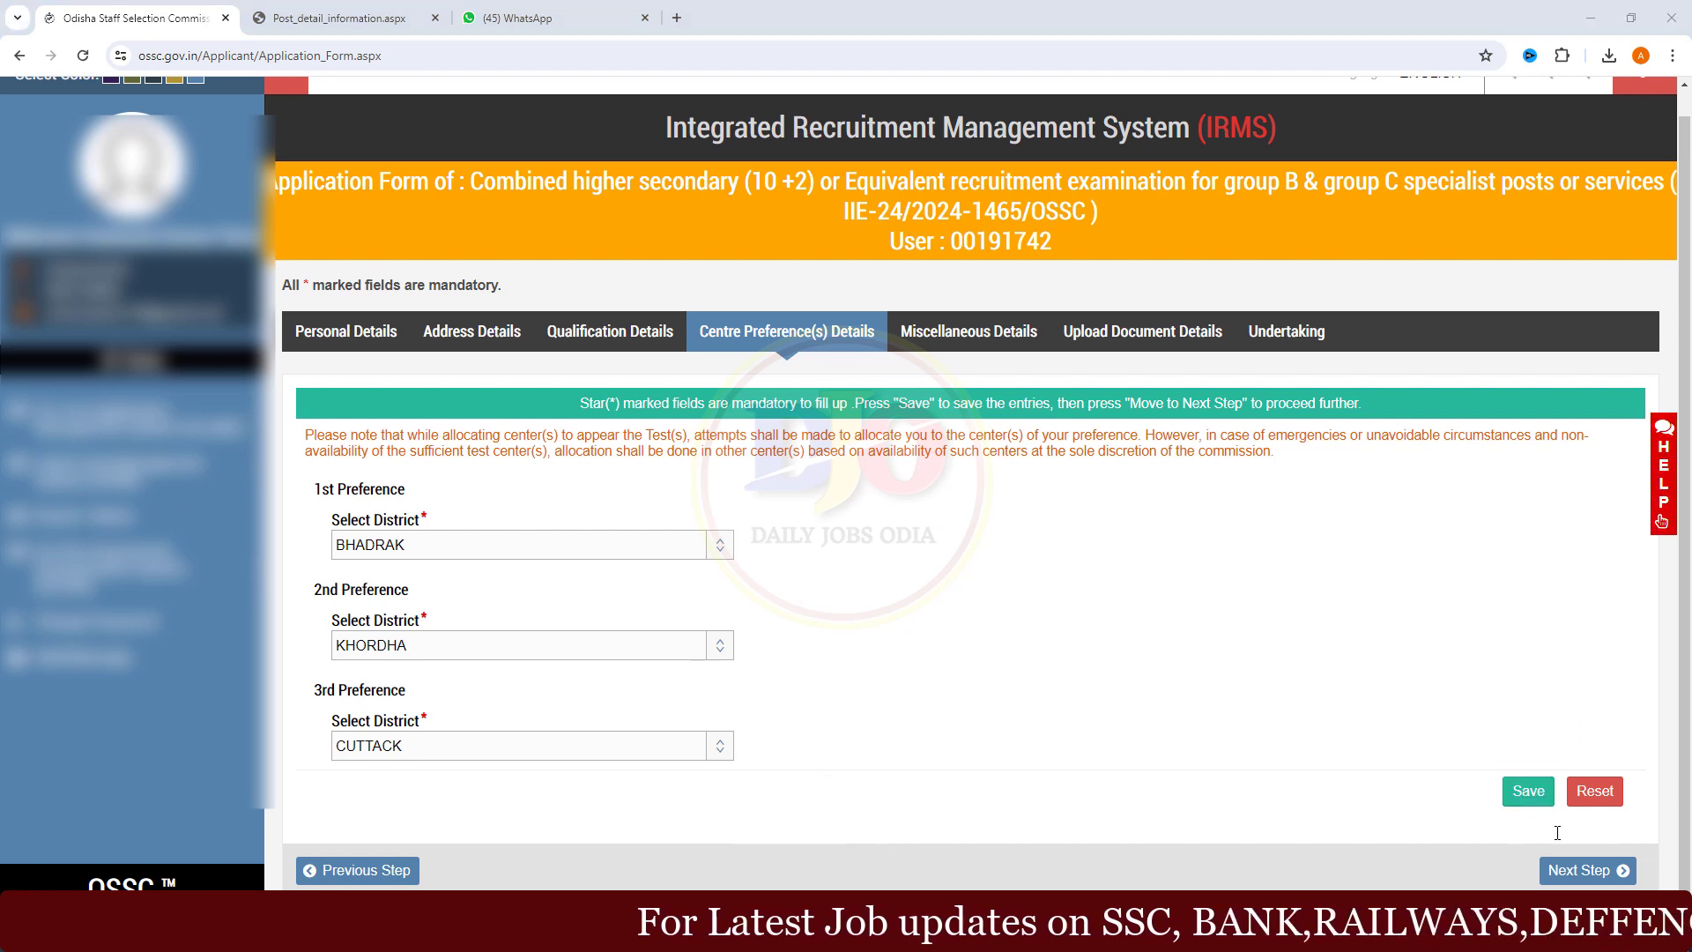
{"action": "left_click", "coordinate": [1529, 790]}
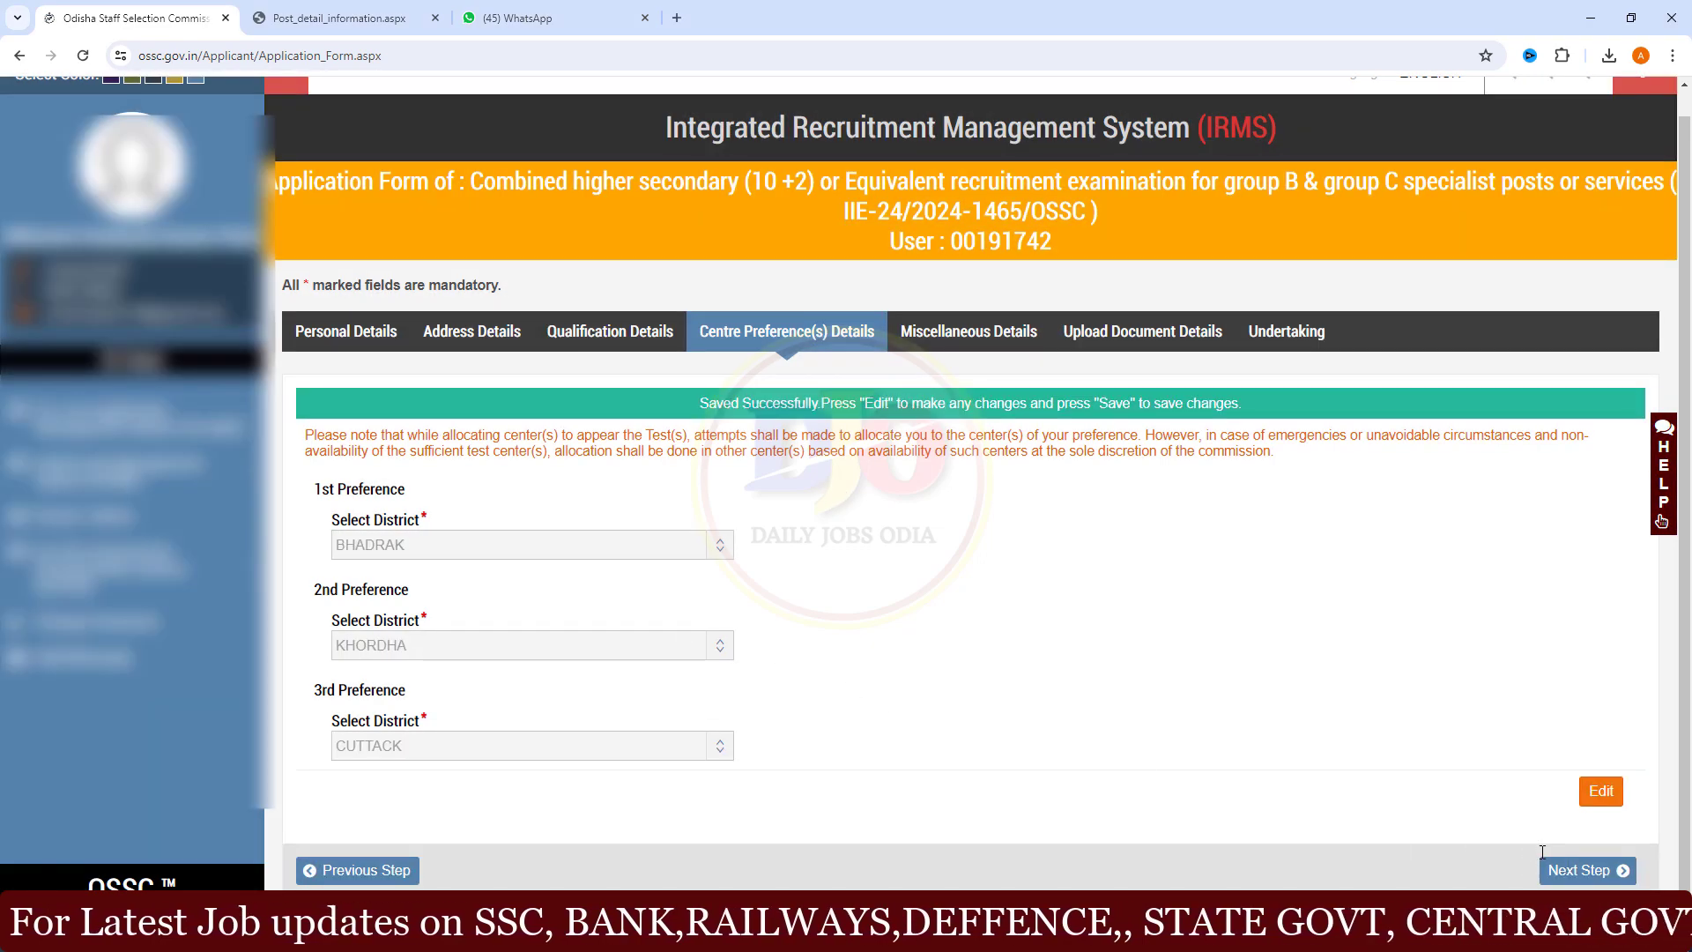
{"action": "left_click", "coordinate": [1595, 871]}
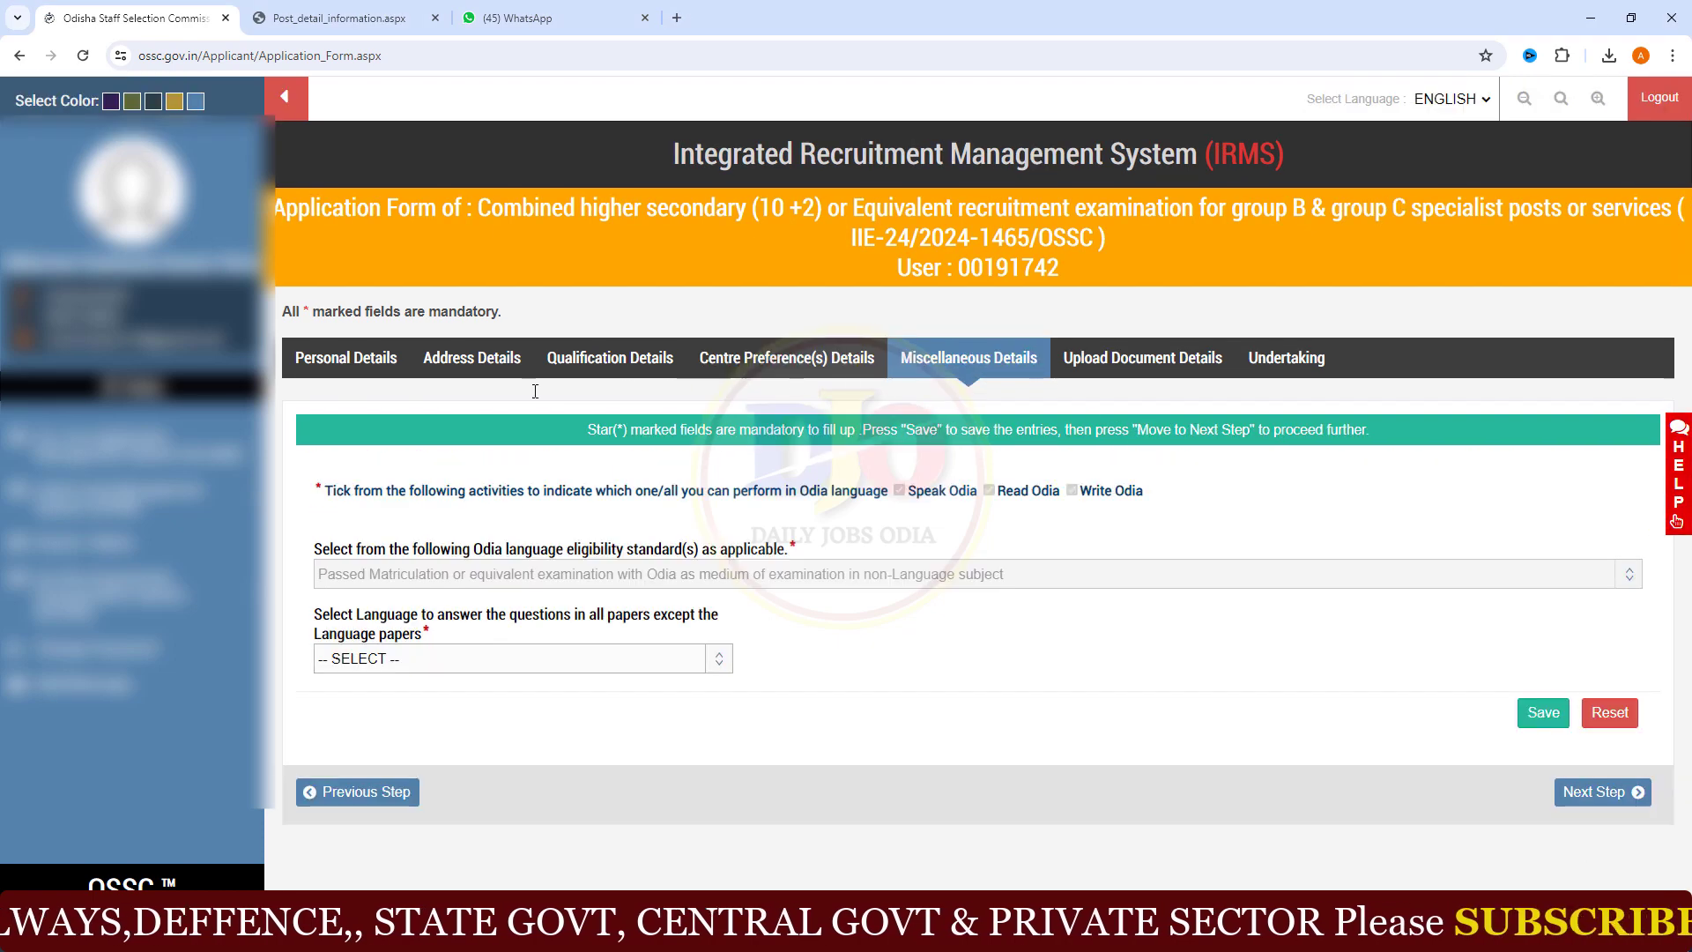
Choose English as the language for answering the non-language papers, save the miscellaneous details and proceed to the document upload.
{"action": "left_click_drag", "start_coordinate": [303, 607], "coordinate": [591, 632]}
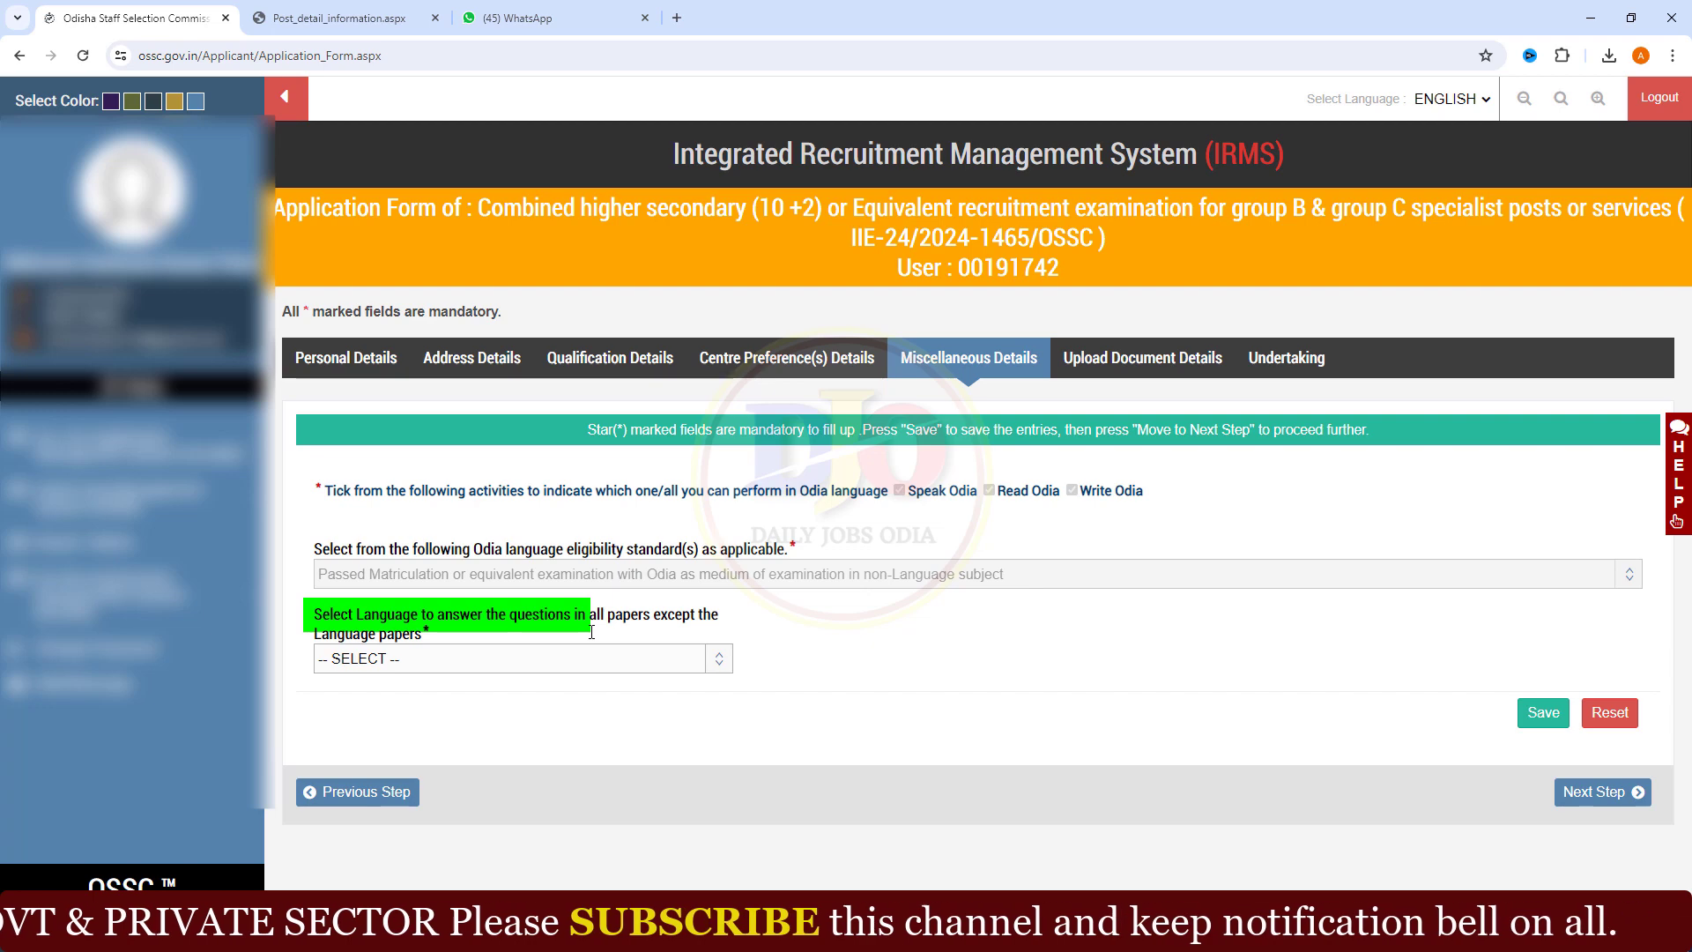
{"action": "left_click", "coordinate": [475, 658]}
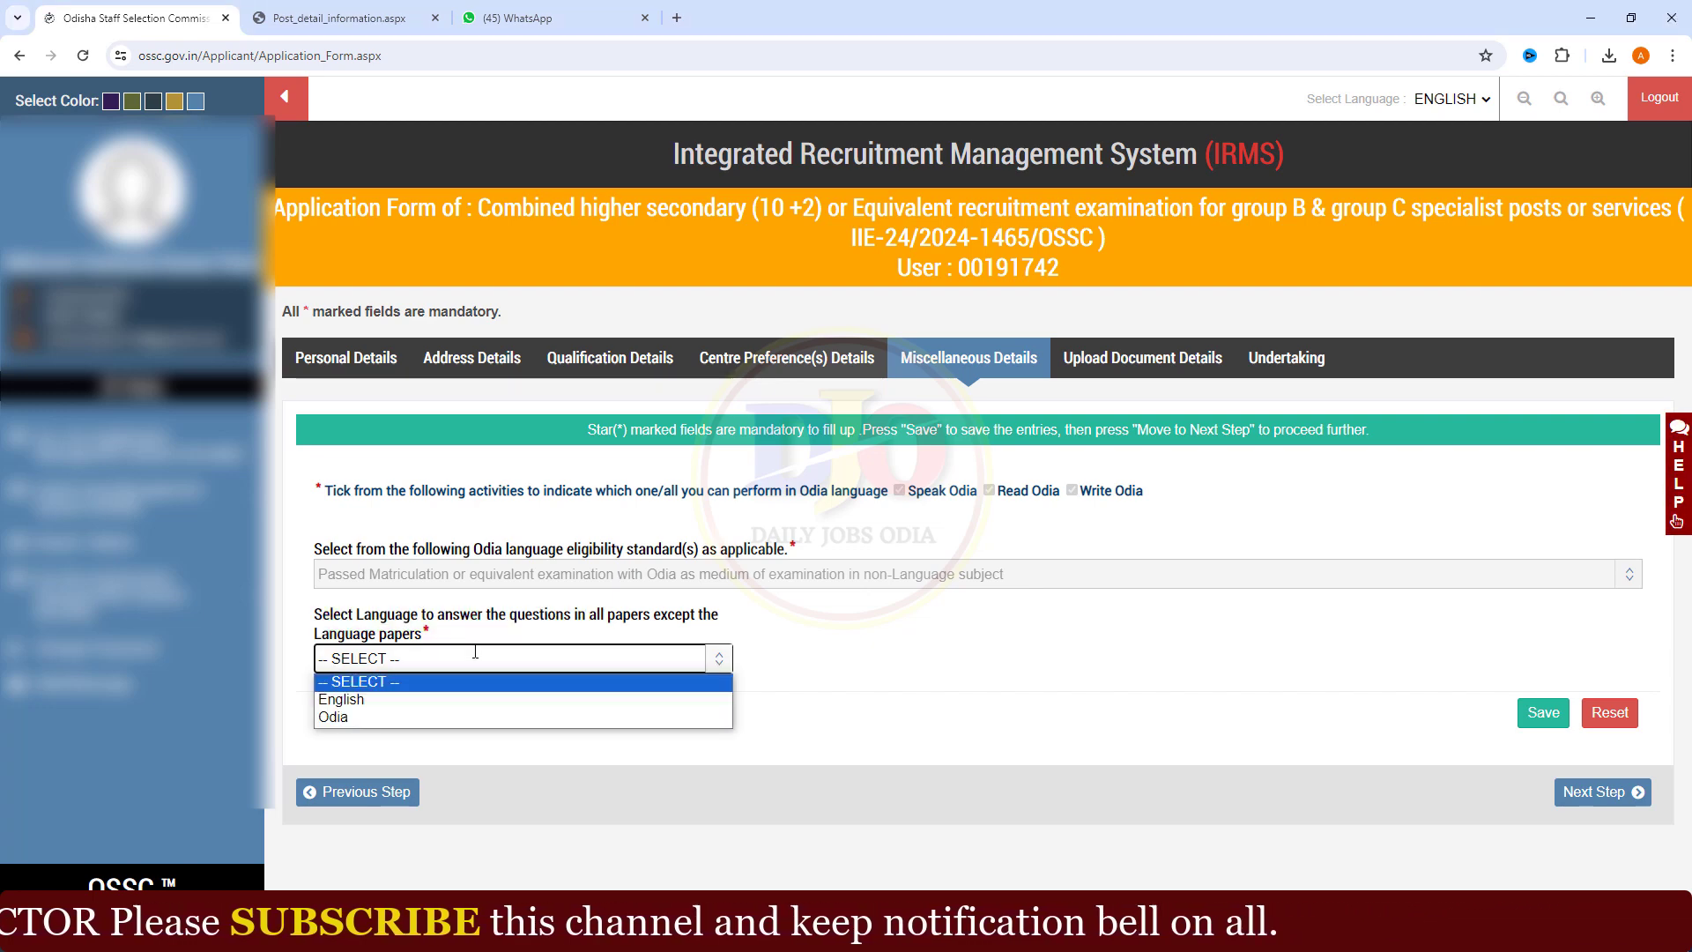
{"action": "left_click", "coordinate": [493, 699]}
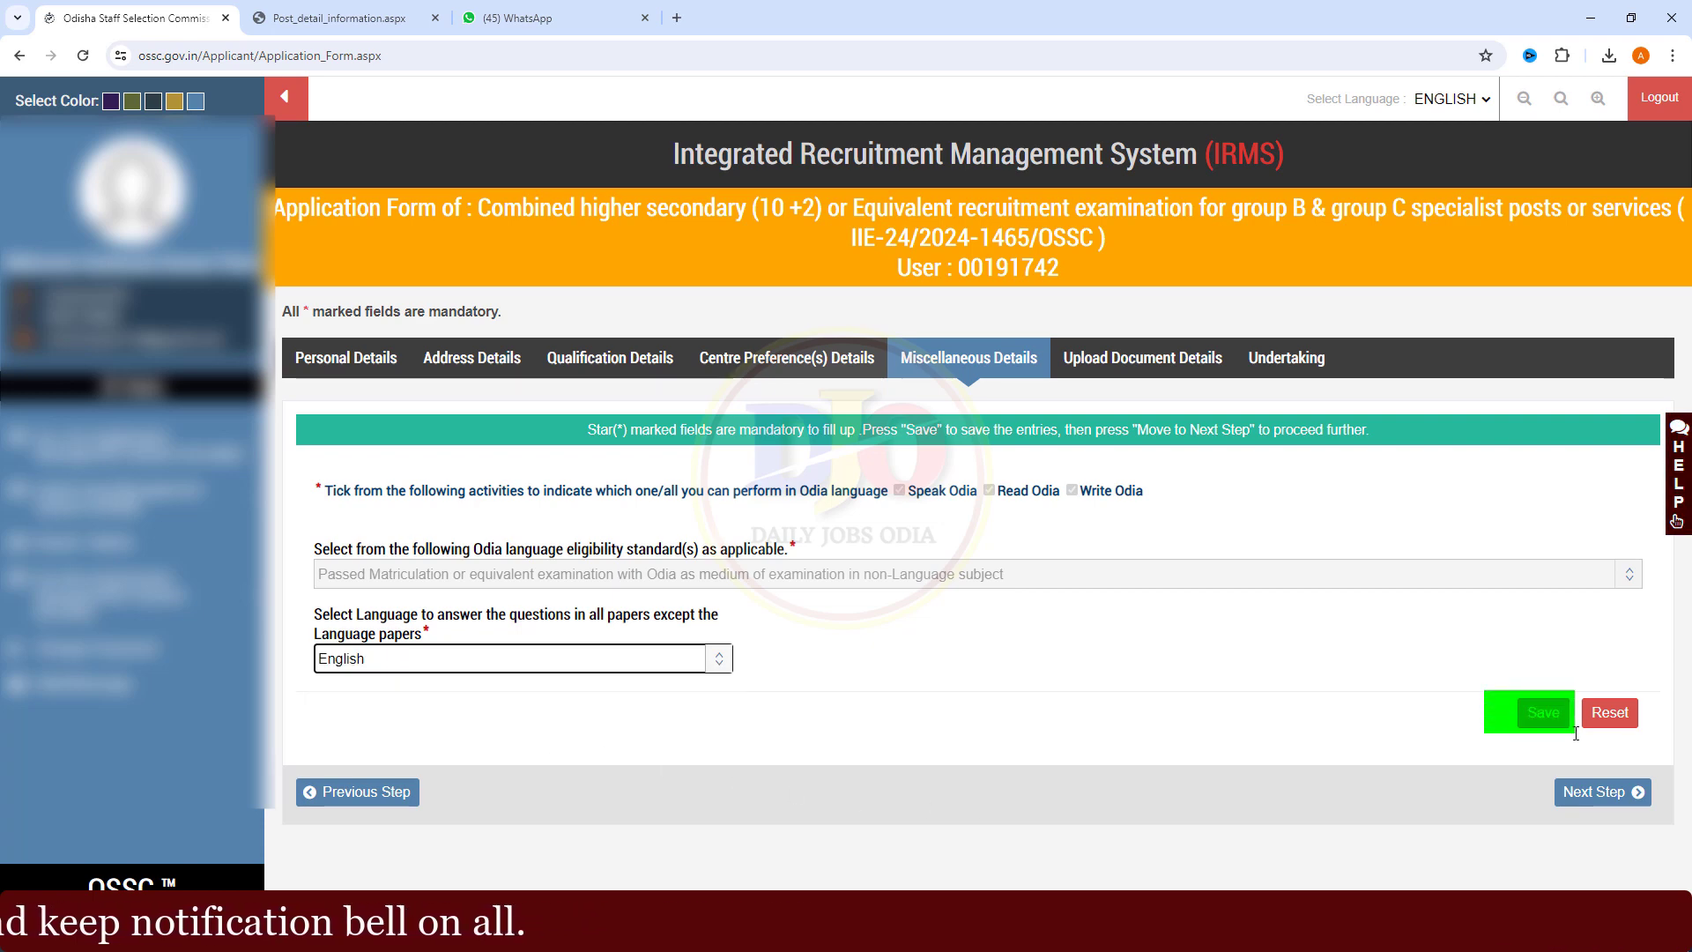
{"action": "left_click", "coordinate": [1543, 712]}
{"action": "left_click", "coordinate": [1543, 712]}
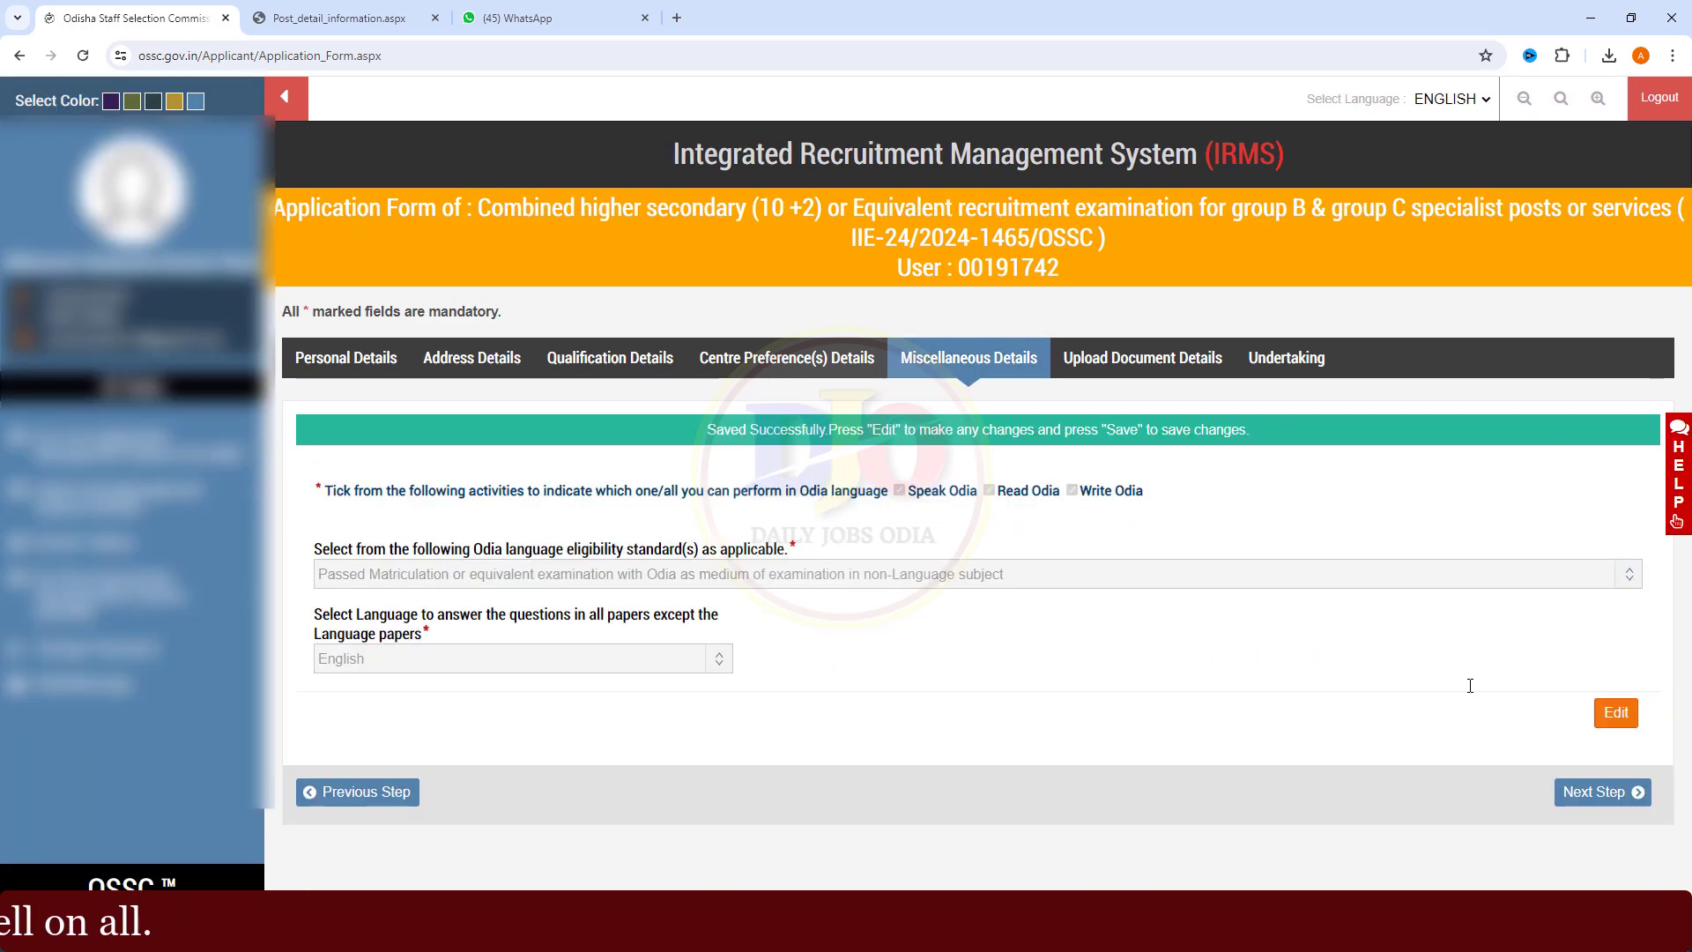
{"action": "left_click", "coordinate": [1560, 791]}
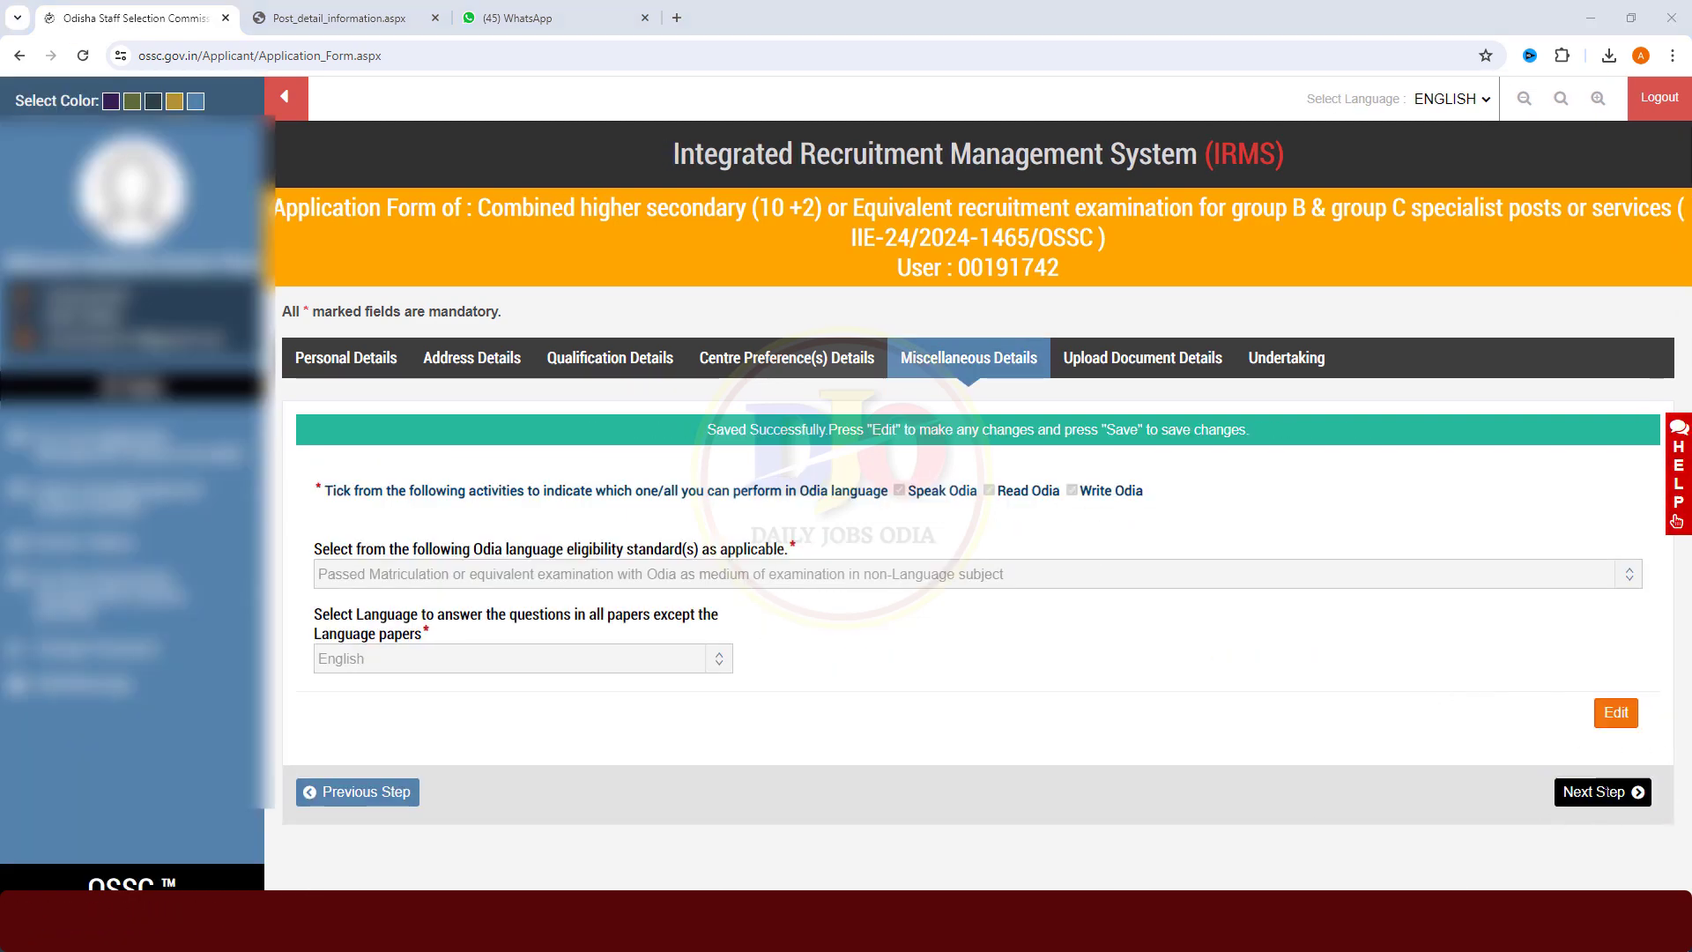
{"action": "left_click", "coordinate": [1602, 792]}
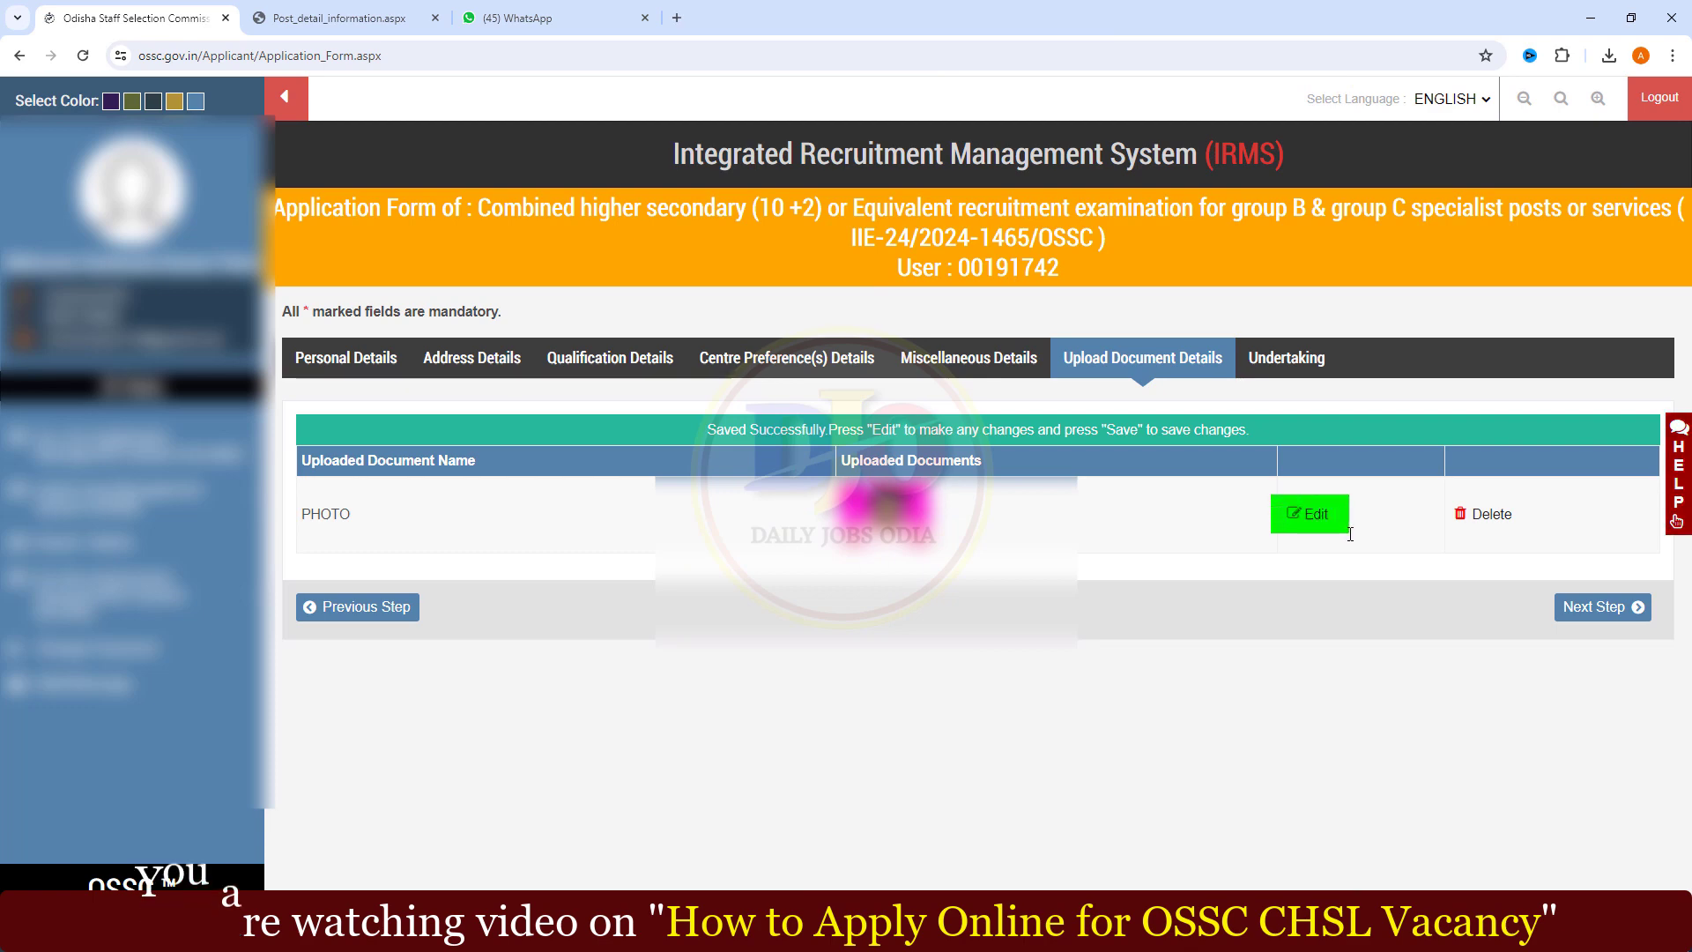
Open the uploaded PHOTO document for editing.
{"action": "left_click", "coordinate": [1305, 515]}
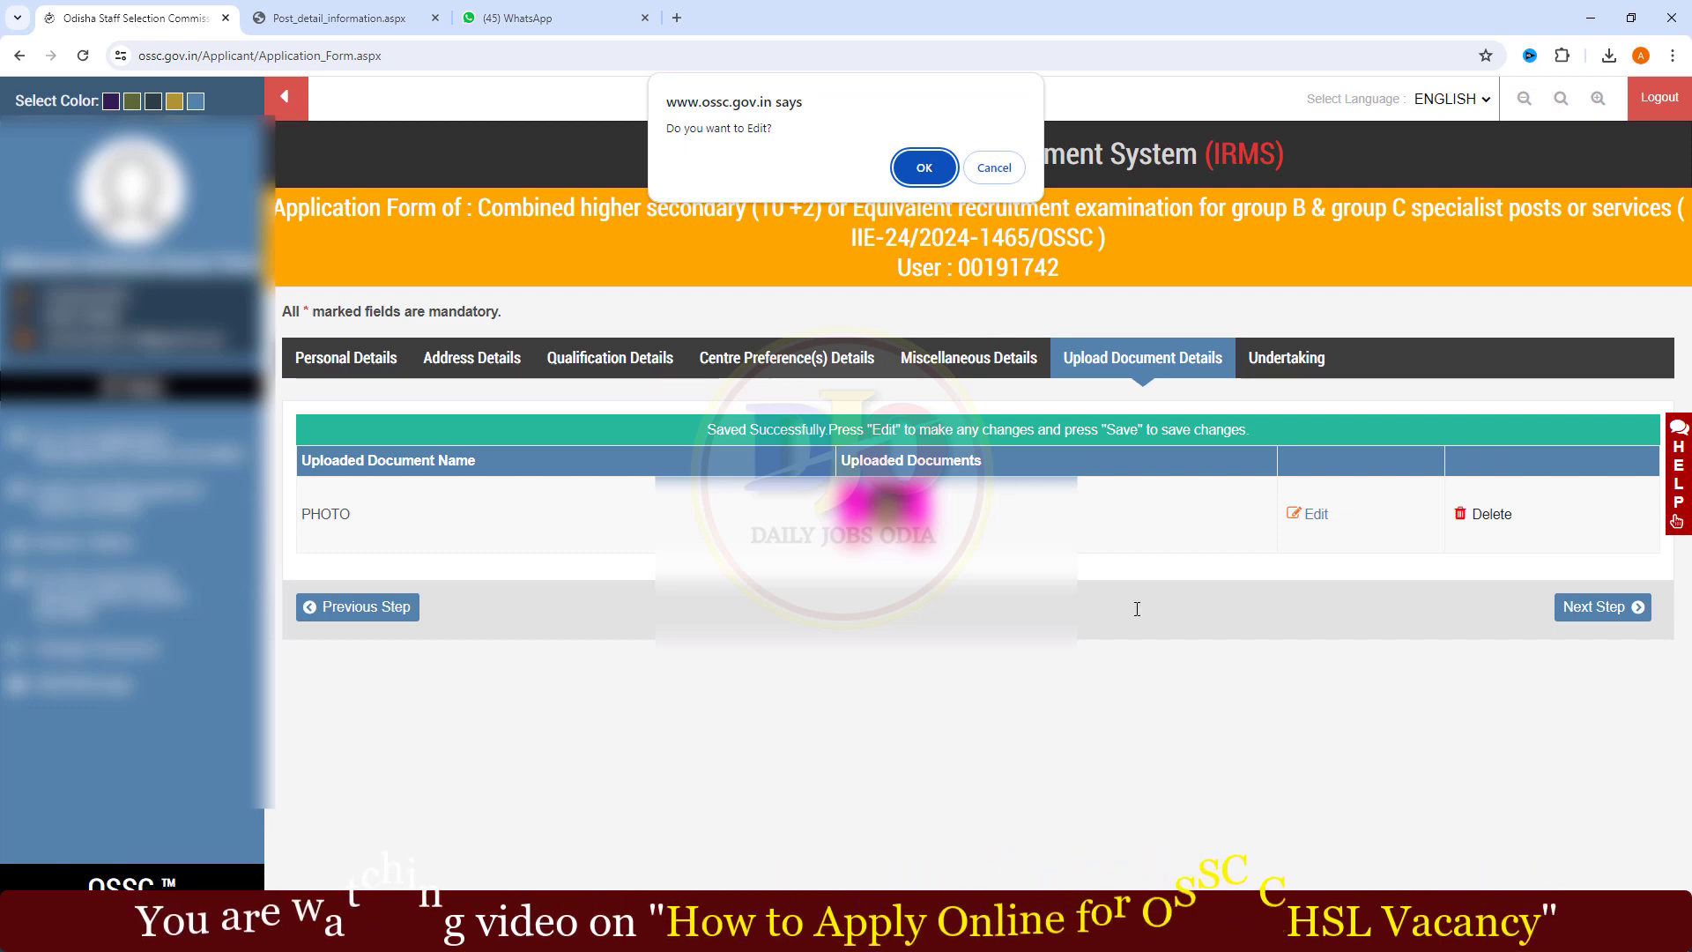
{"action": "key", "text": "Return"}
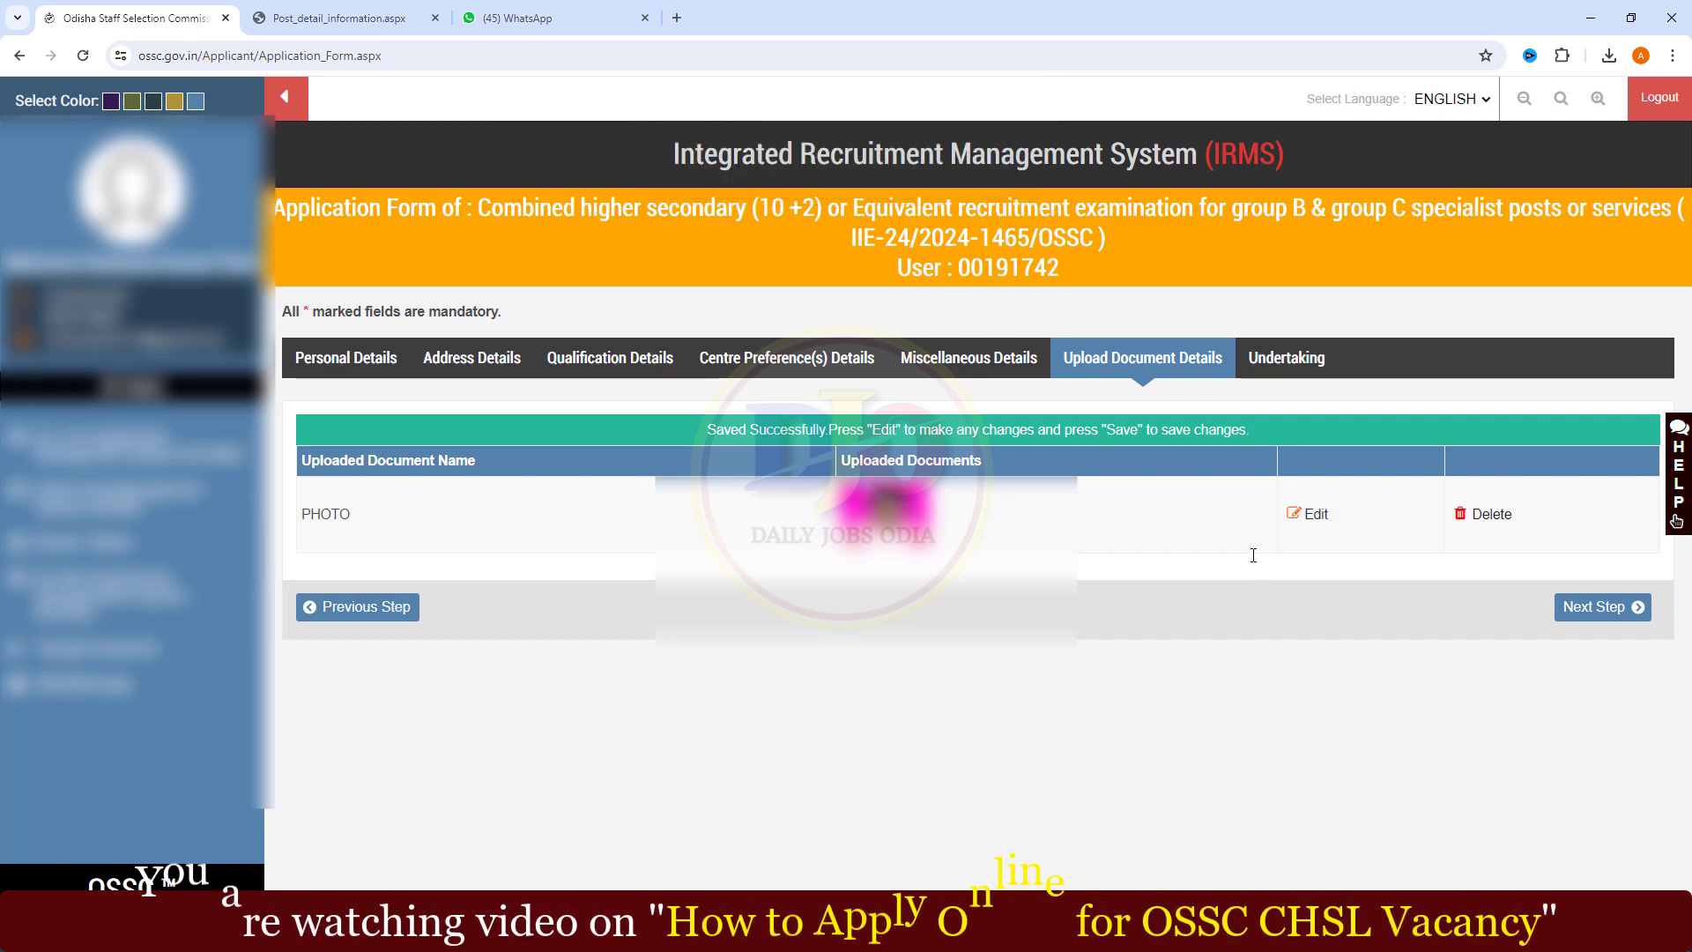